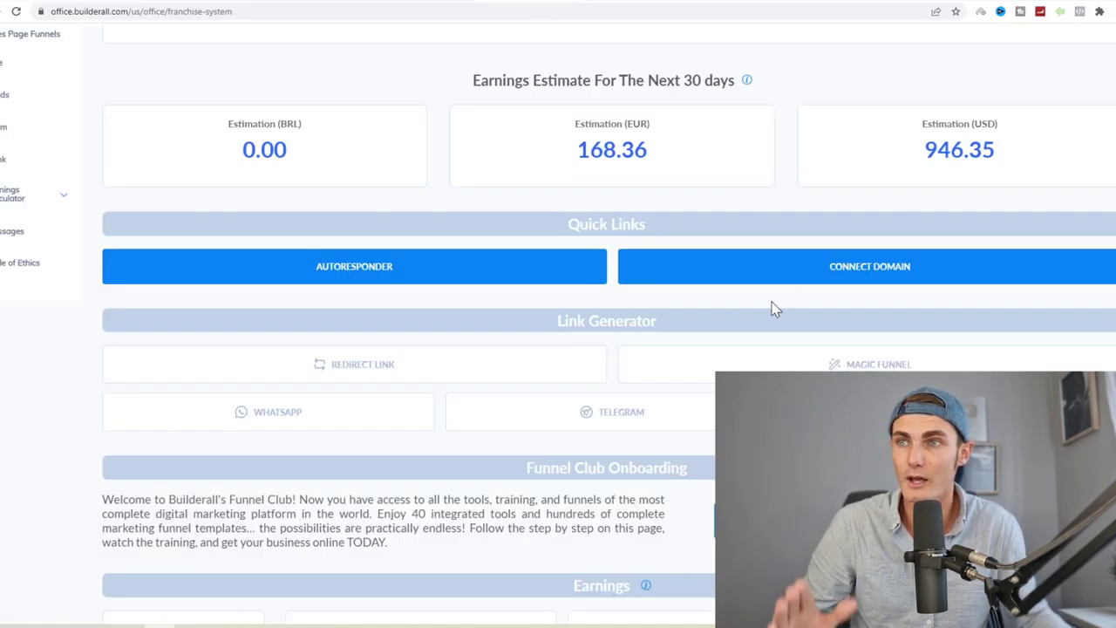
Step: Highlight the 946.35 USD earnings estimate, reload the earnings page, then switch to the Scripts document
scroll(766, 236, up, 1)
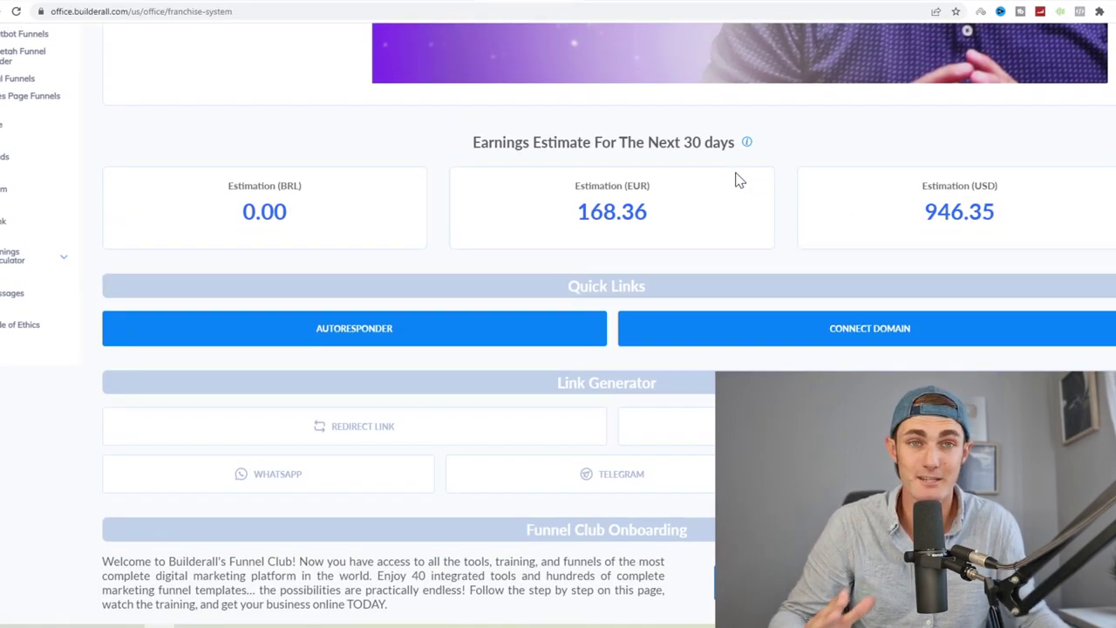
drag(1013, 211, 879, 214)
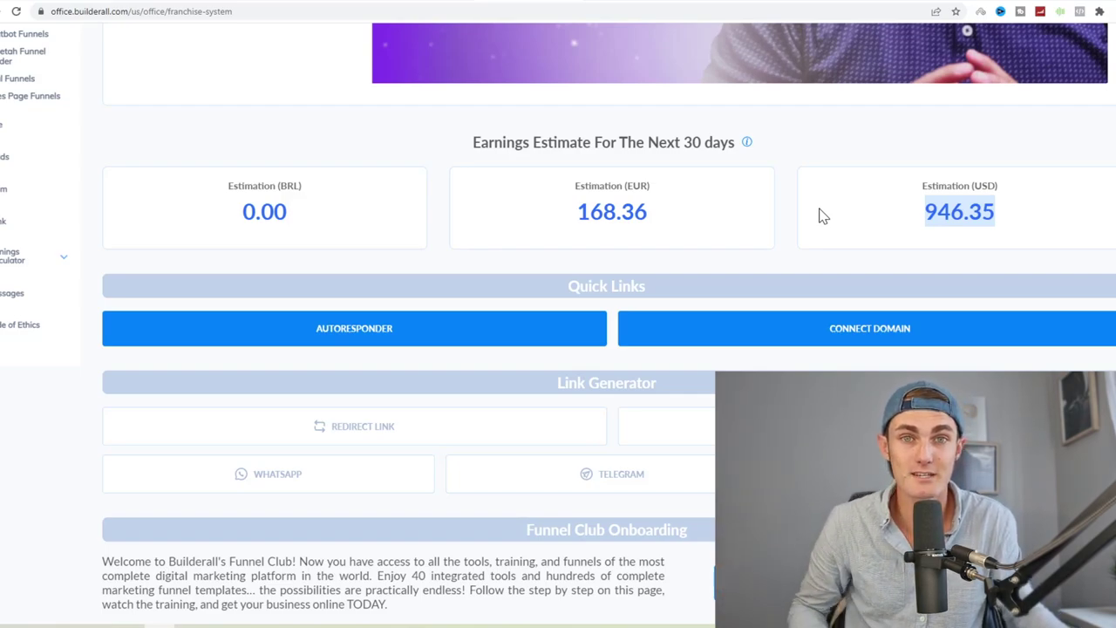
right_click(796, 160)
click(825, 191)
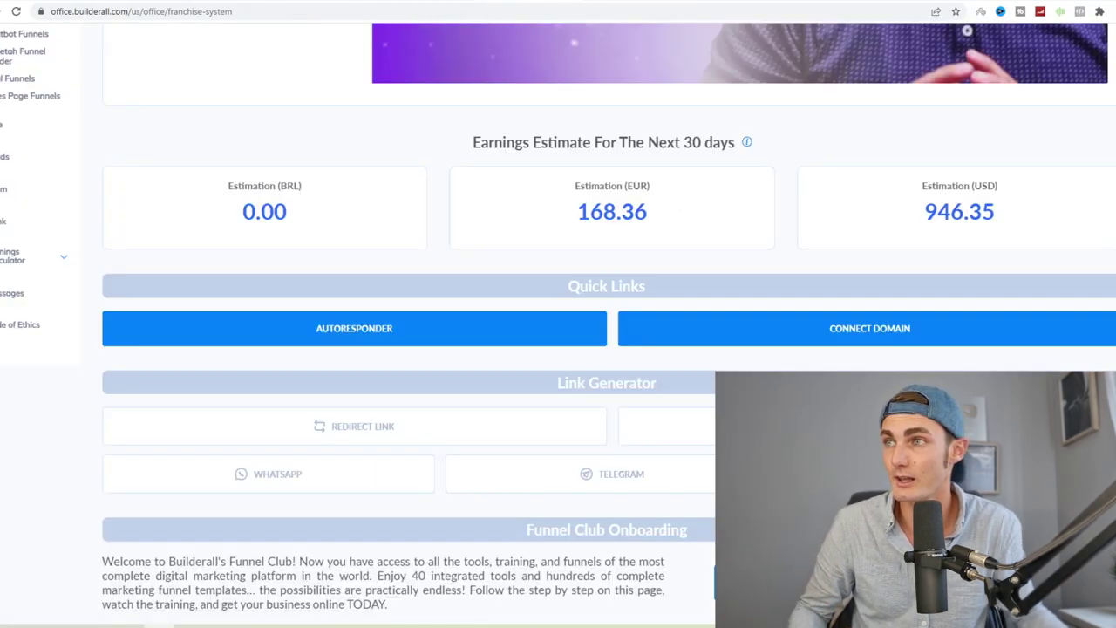
click(694, 2)
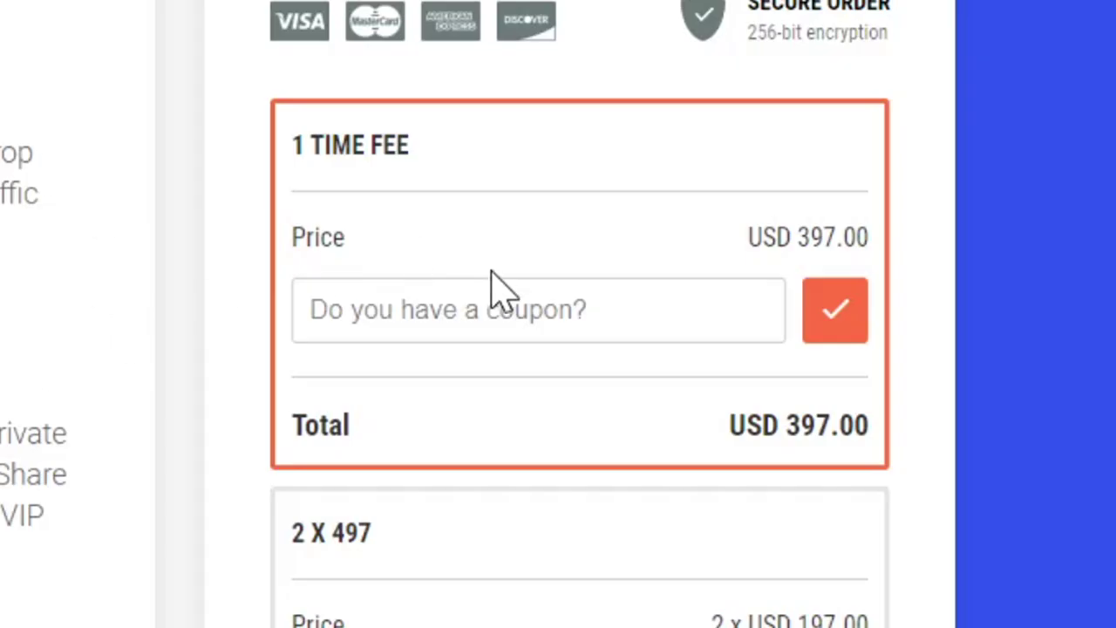
Step: Enter coupon code SEPT368 and apply it to the USD 397.00 order
click(498, 292)
text(SEPT36)
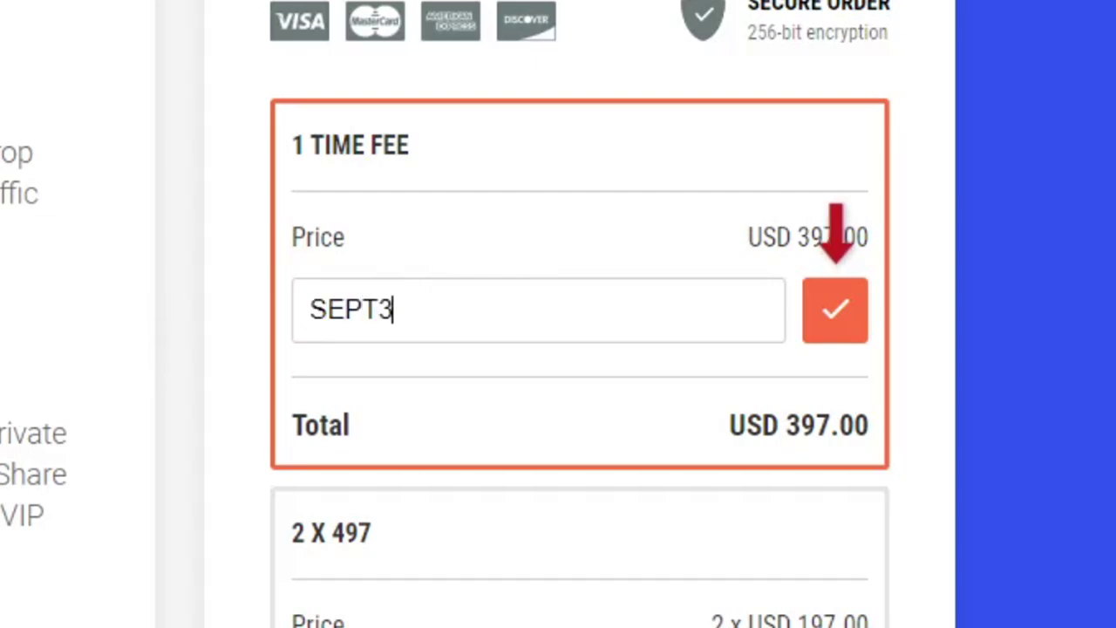
text(8)
click(830, 332)
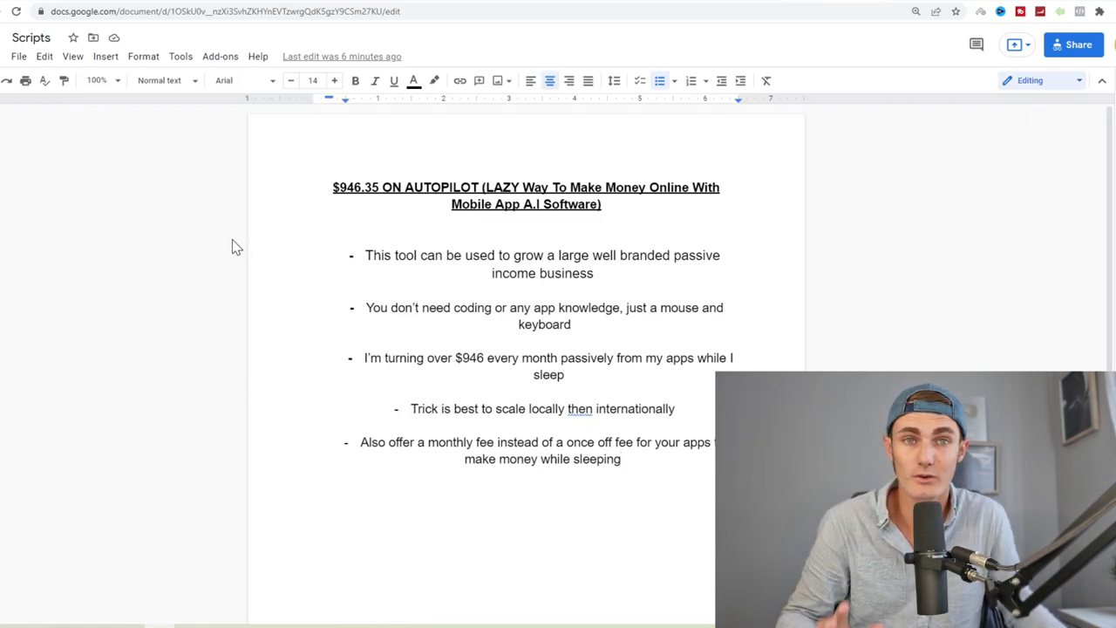
Step: Switch back to the Builderall dashboard, scroll the Tools section and open App Builder
click(296, 3)
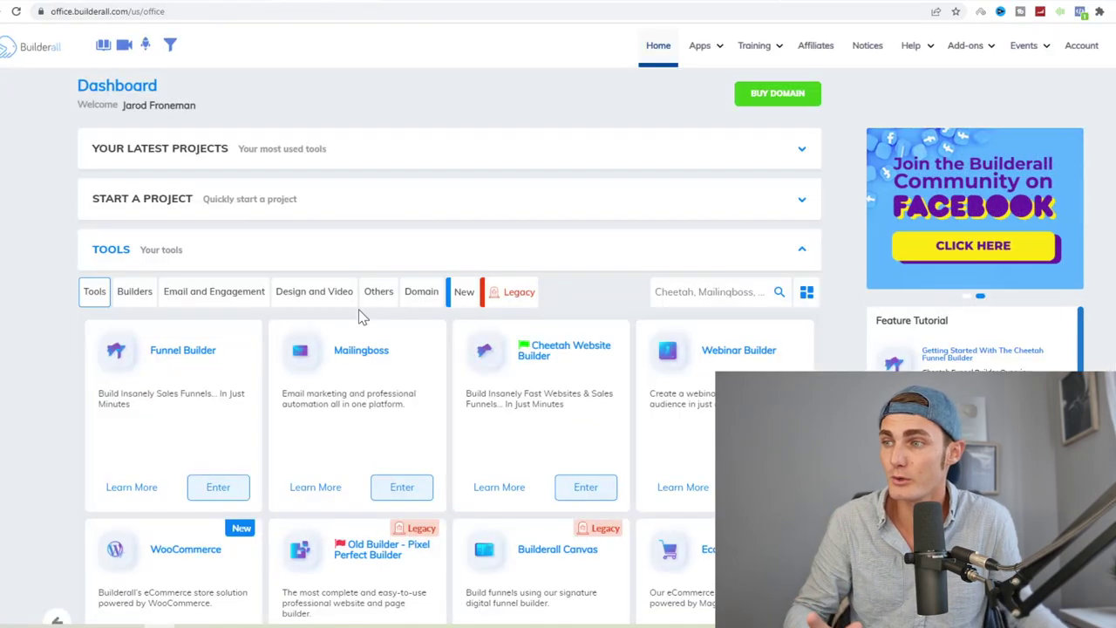
scroll(361, 316, down, 2)
scroll(403, 315, up, 2)
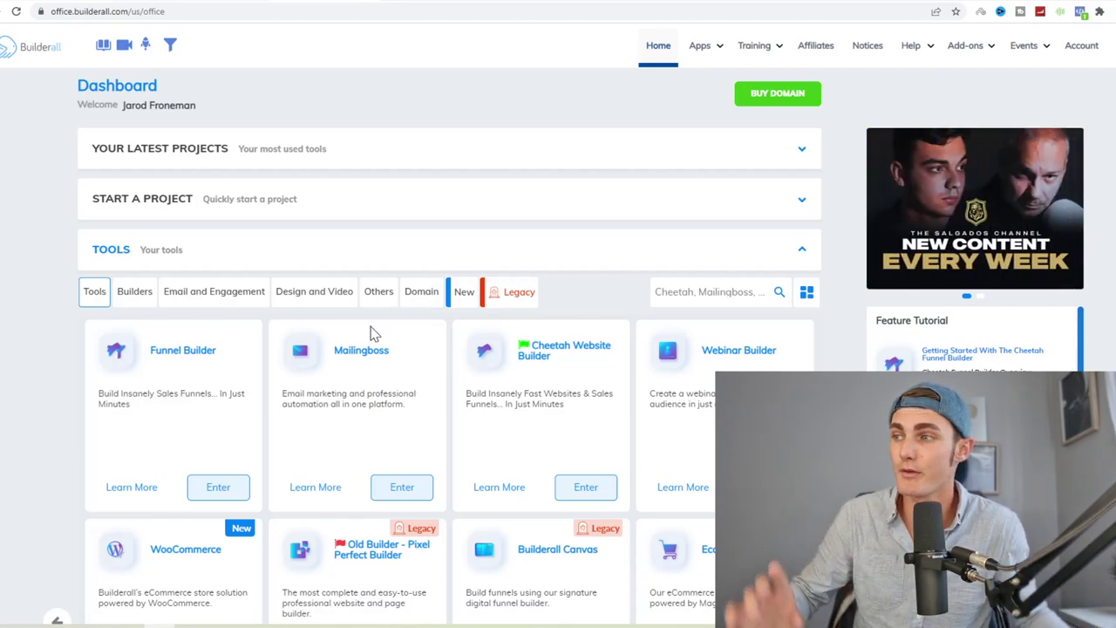
scroll(250, 363, down, 1)
scroll(251, 363, down, 6)
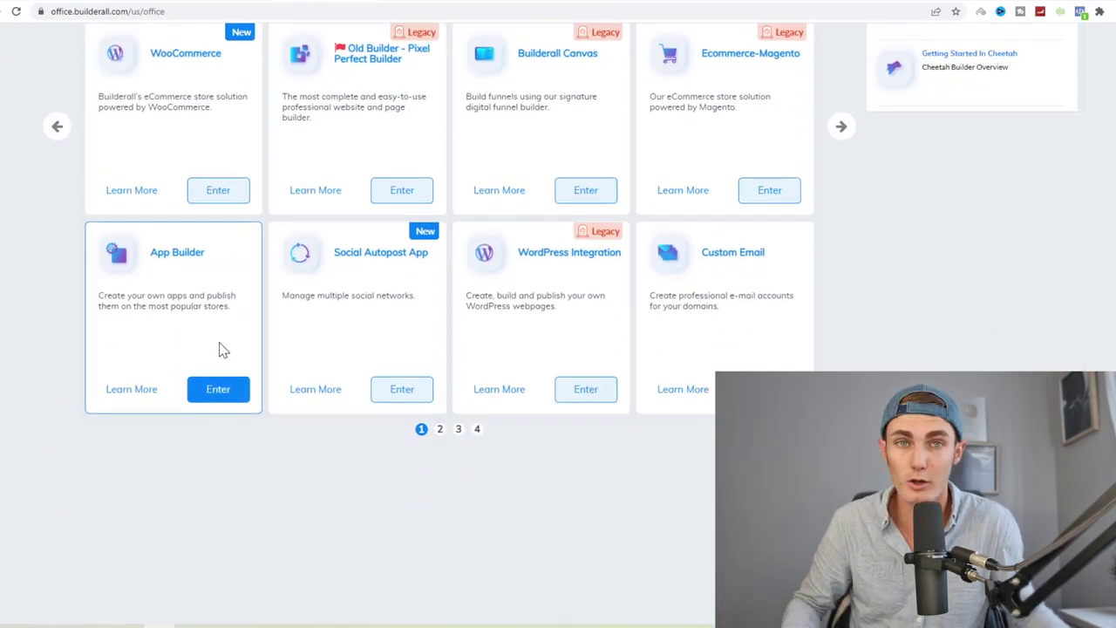
click(212, 383)
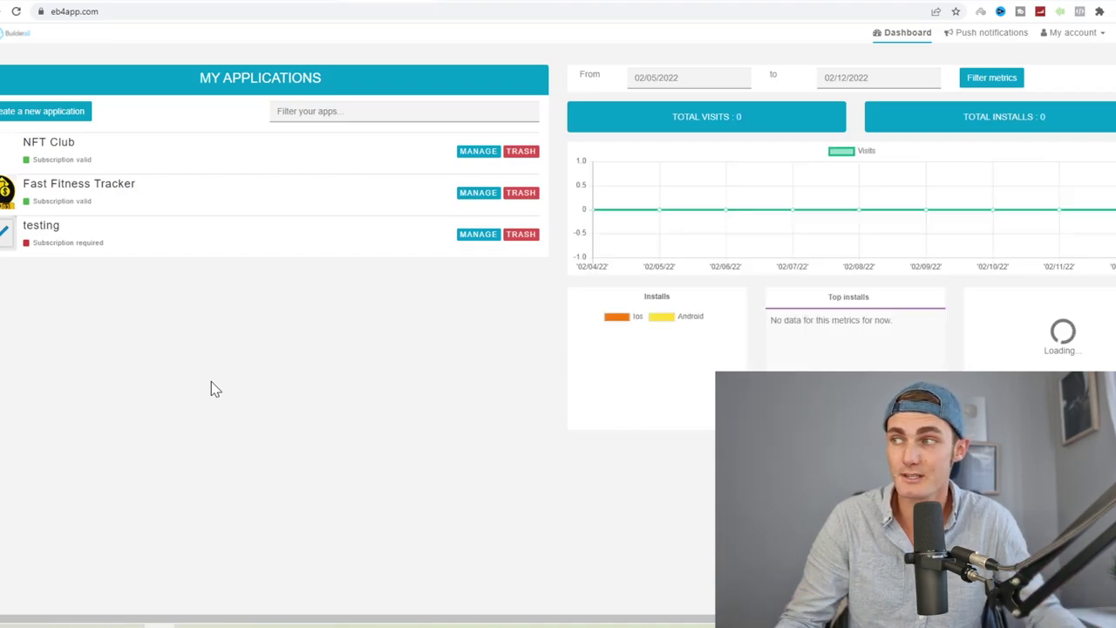
Step: Create a new application, entering its weight-loss name beginning 'Fast Weigh'
click(48, 113)
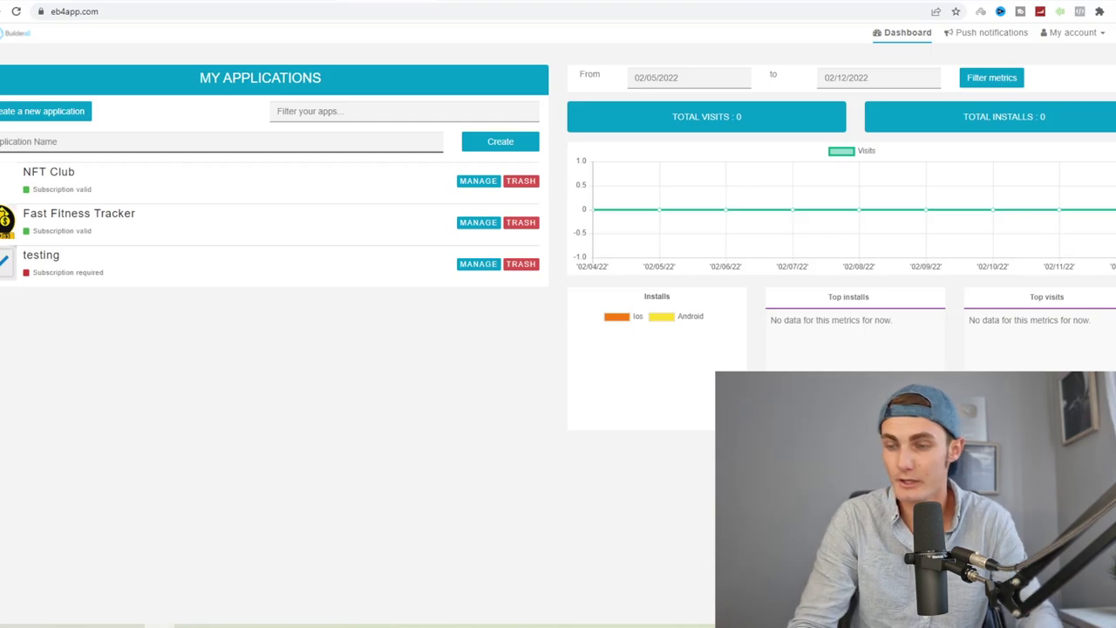
text(Fast Weightloss Programs)
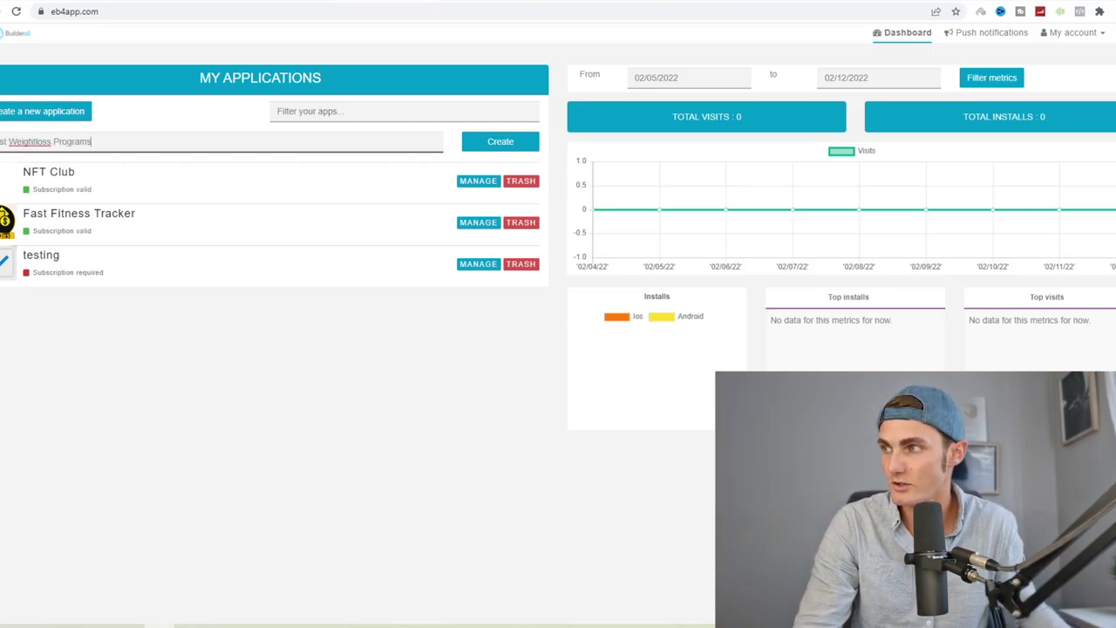
right_click(30, 141)
key(Escape)
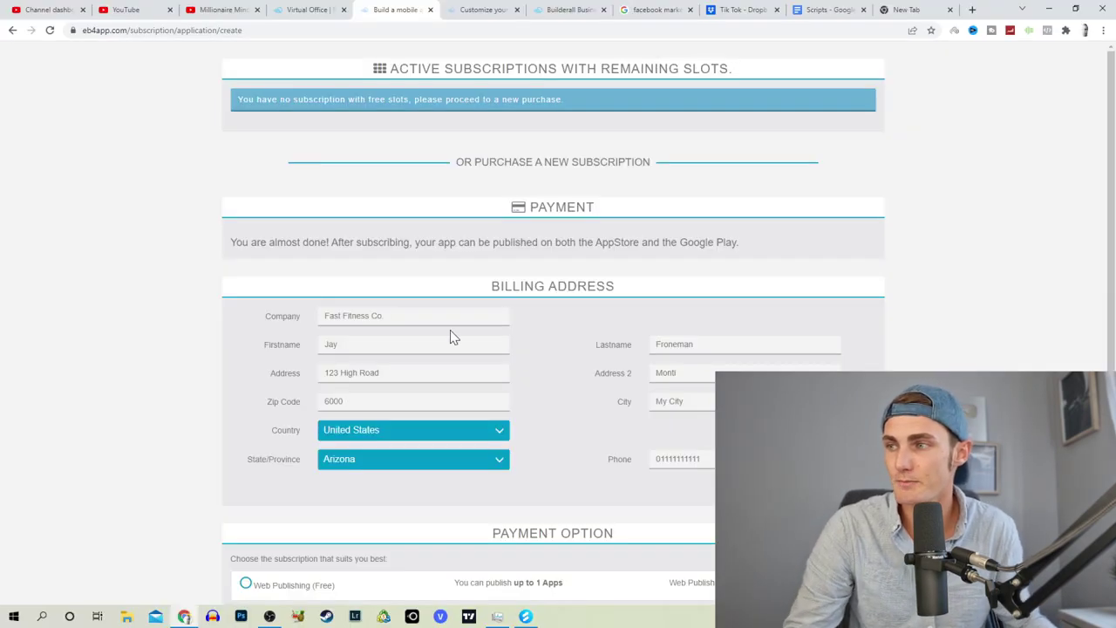
Step: Review the billing page's App Store and Google Play note, then return to the applications list
scroll(518, 343, down, 1)
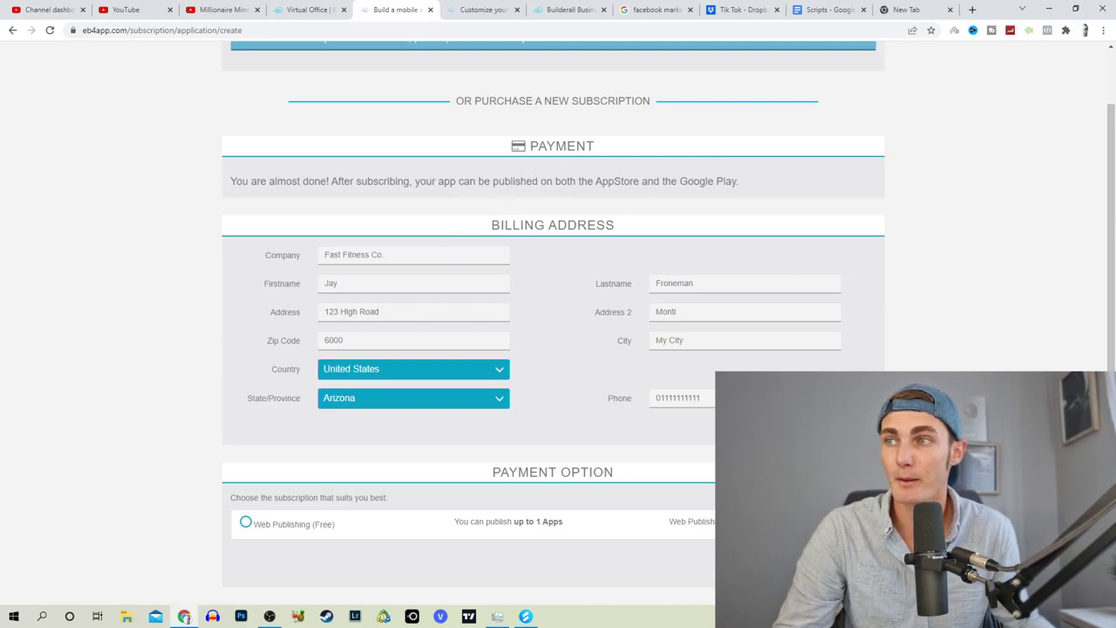
drag(579, 180, 725, 180)
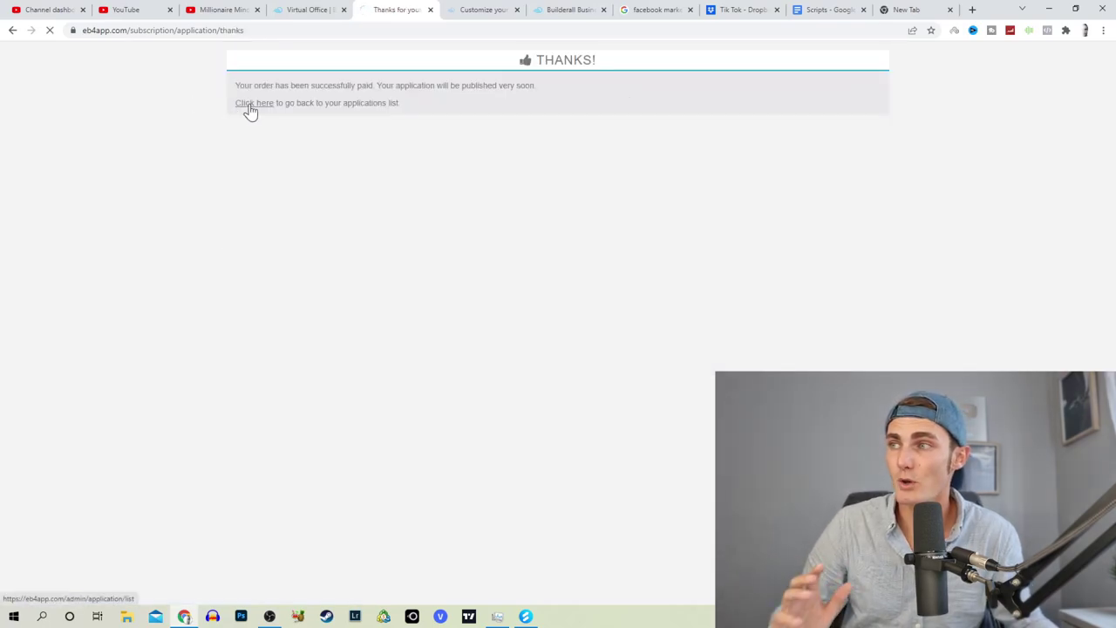
click(249, 104)
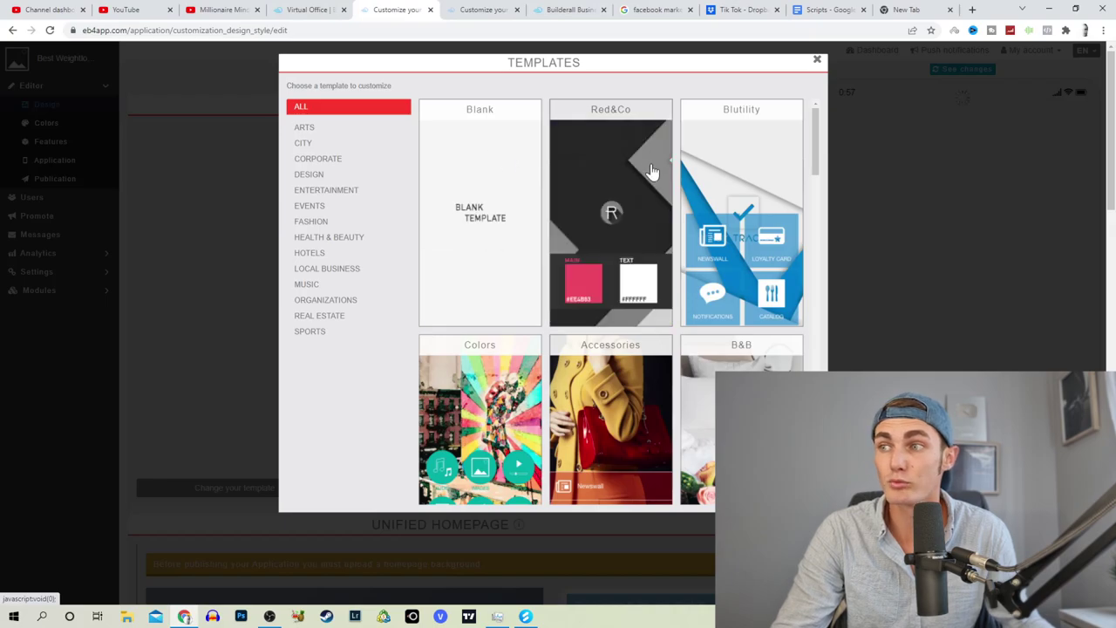
Step: Pick the Fitness template and confirm replacing the app's colours and background
scroll(755, 270, down, 2)
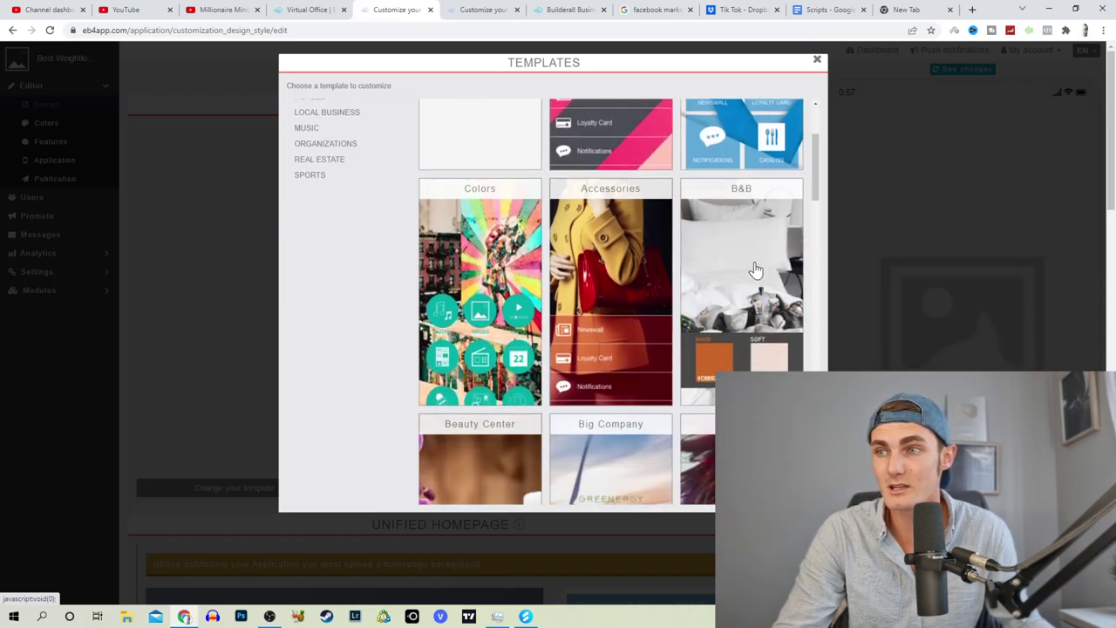
scroll(741, 288, down, 8)
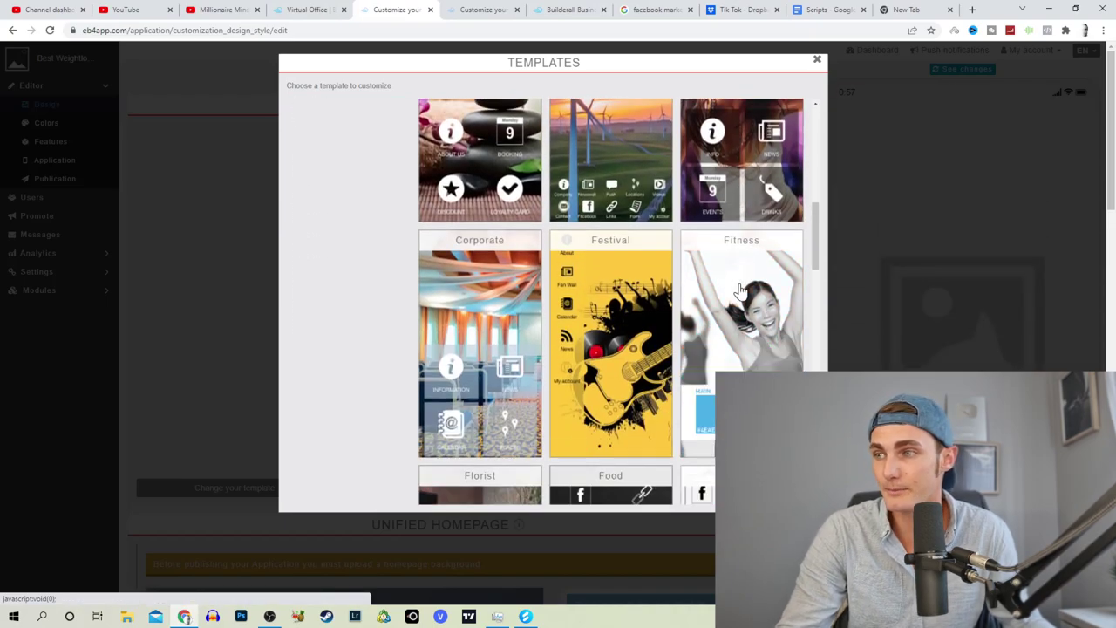
scroll(739, 289, down, 4)
scroll(737, 261, up, 2)
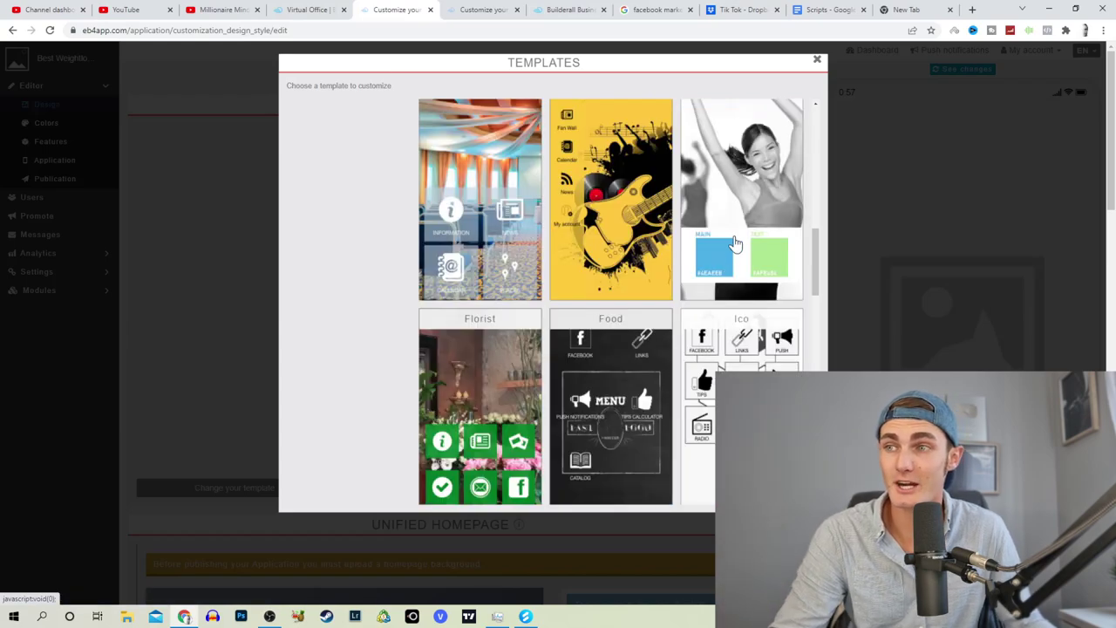
click(735, 243)
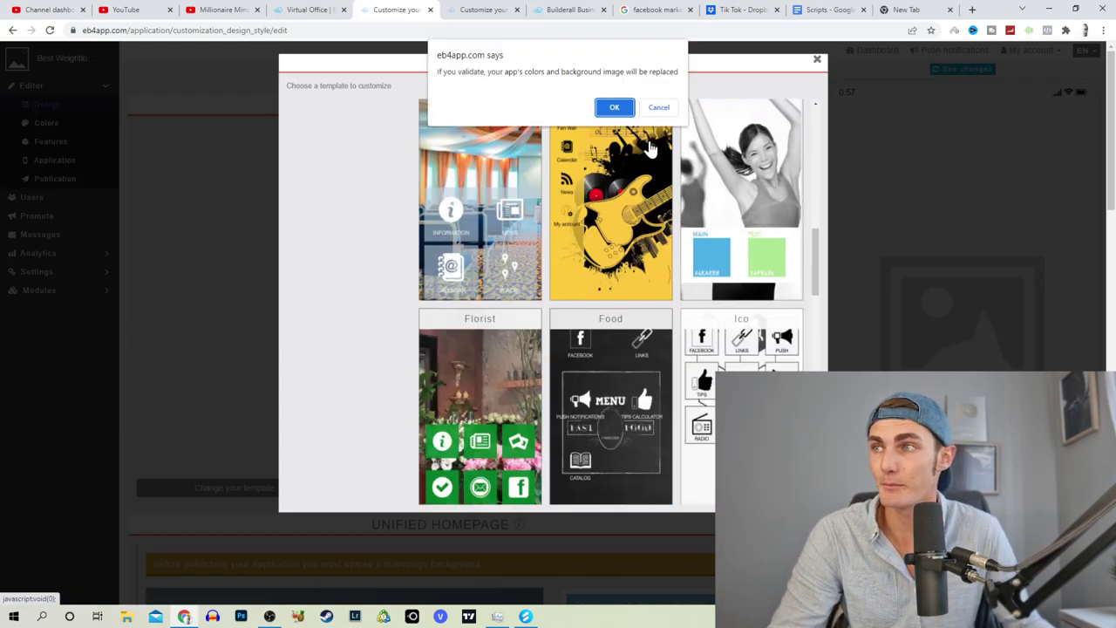
click(614, 107)
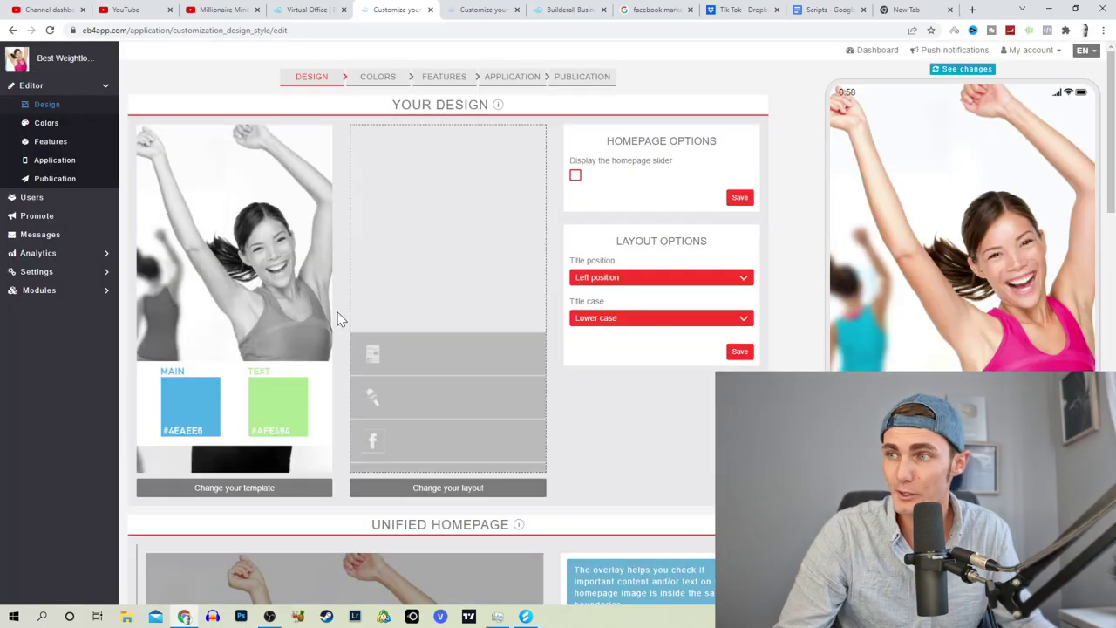
Step: Keep the titles in the left position and in lower case after trying the right position
click(622, 277)
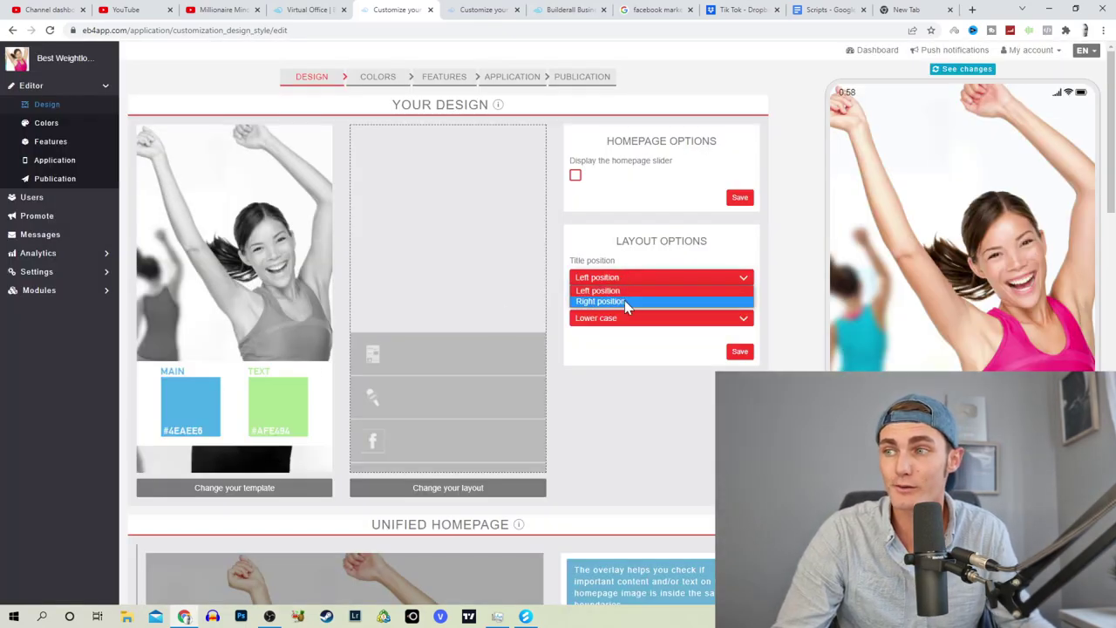
click(615, 274)
click(615, 273)
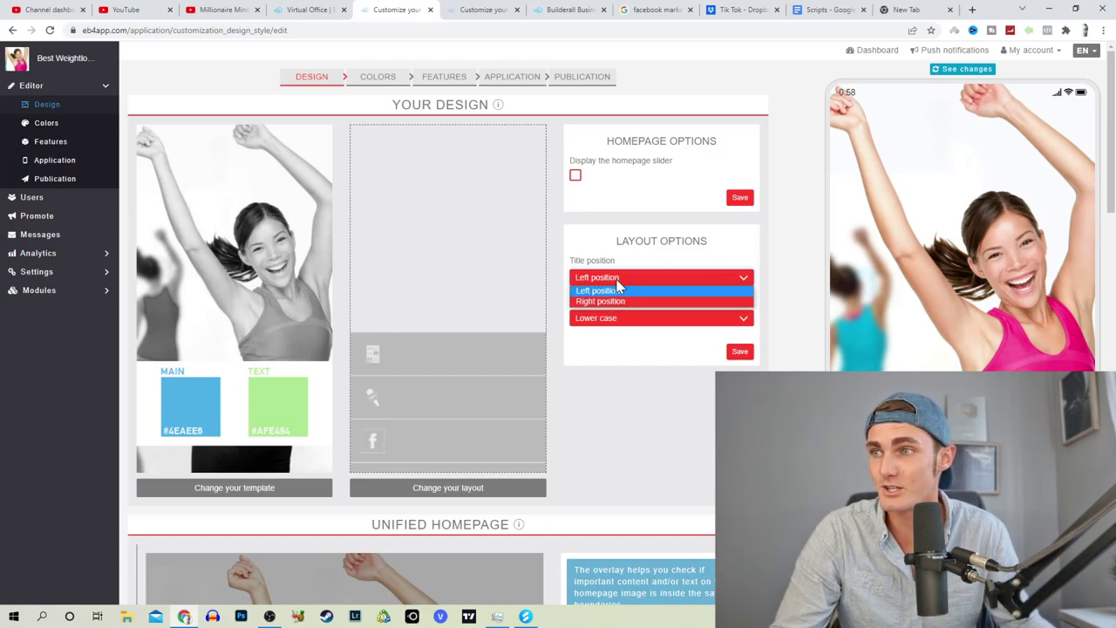
click(622, 301)
click(622, 280)
click(621, 291)
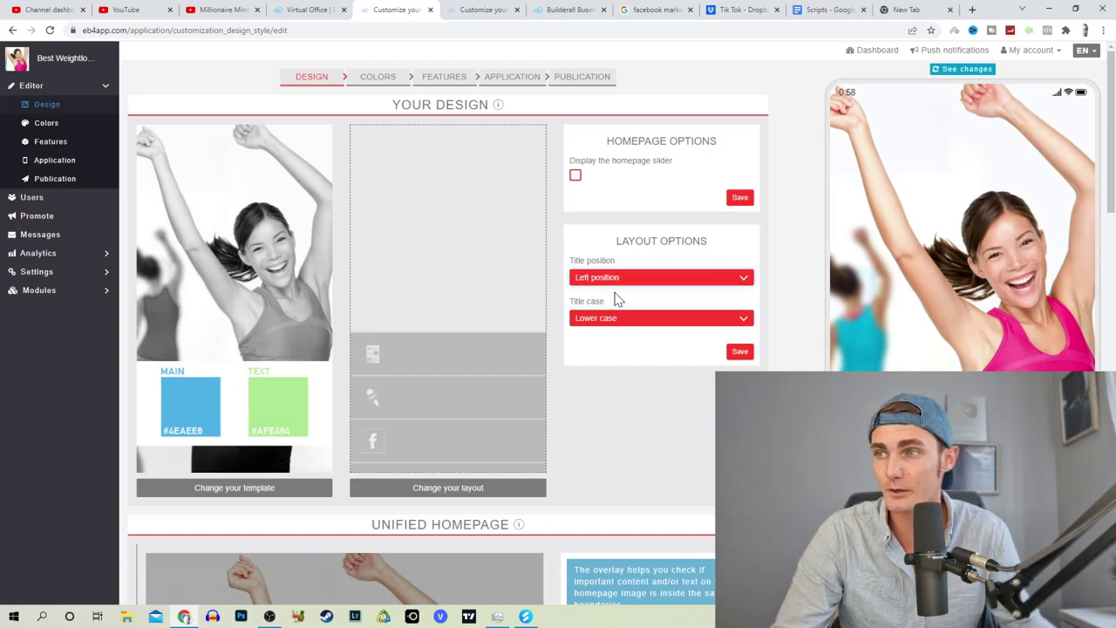
click(613, 318)
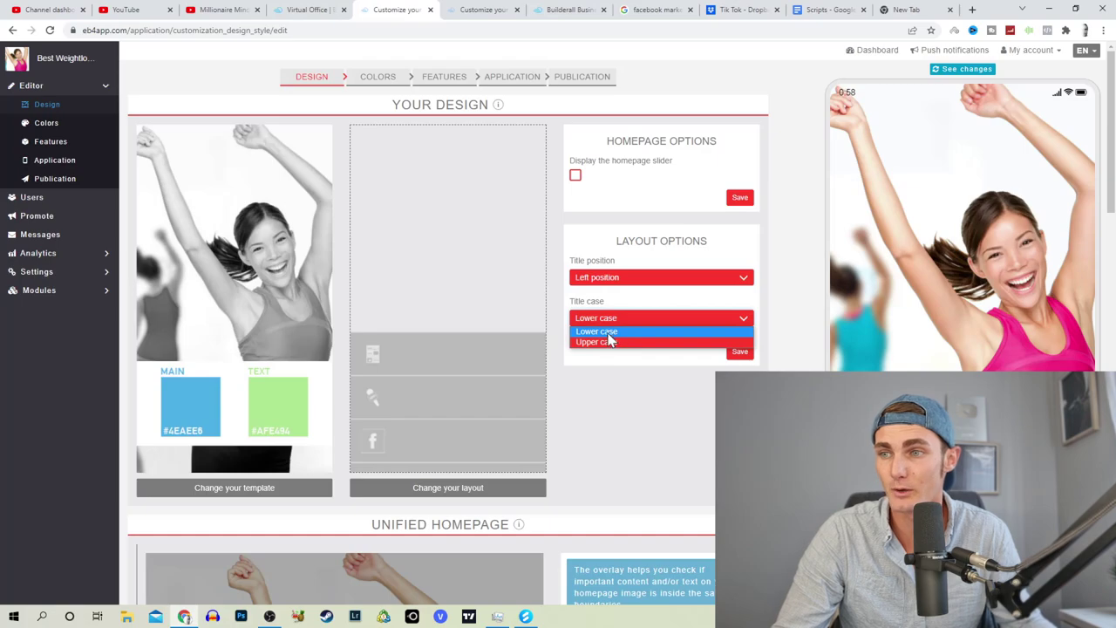
click(609, 332)
Step: Apply the Task Tracker home-screen layout and open the Features list of pages
click(218, 491)
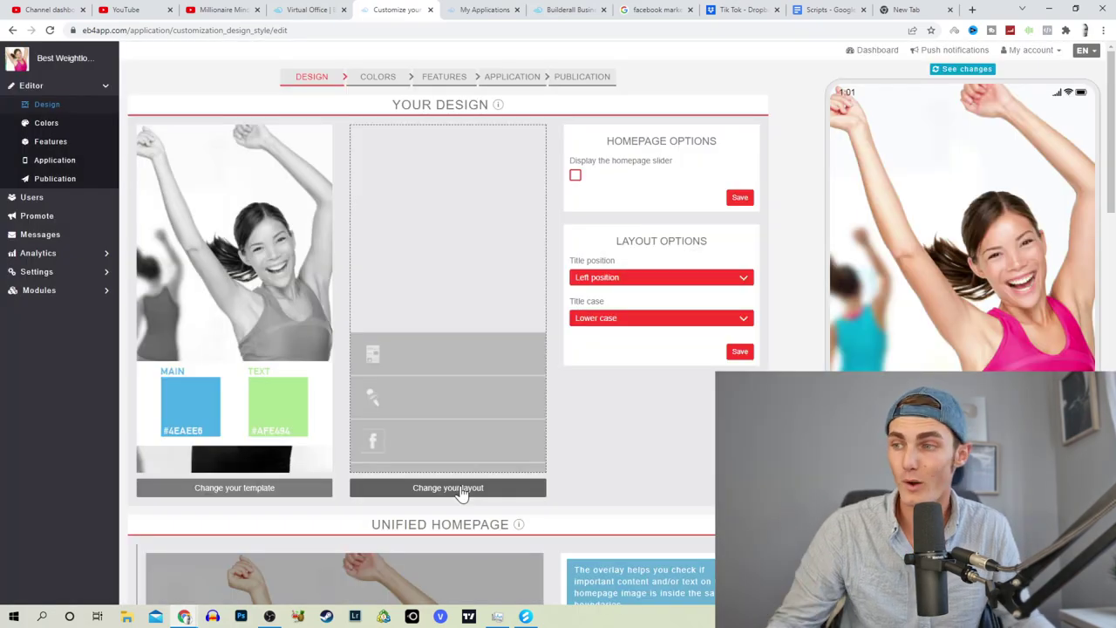
click(460, 489)
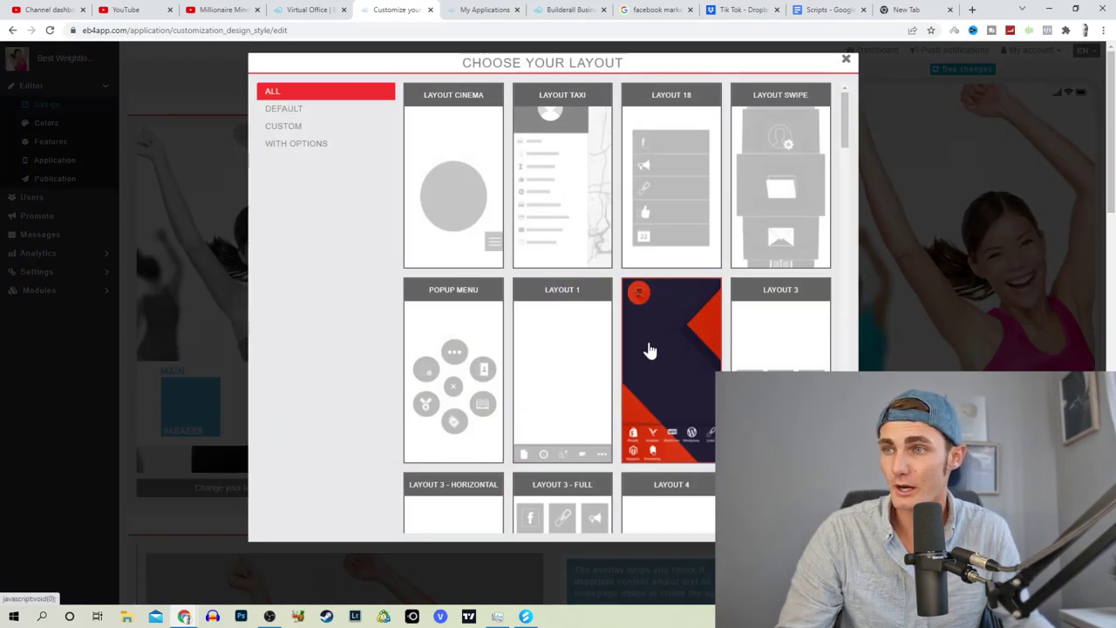
scroll(649, 349, down, 1)
scroll(781, 288, down, 1)
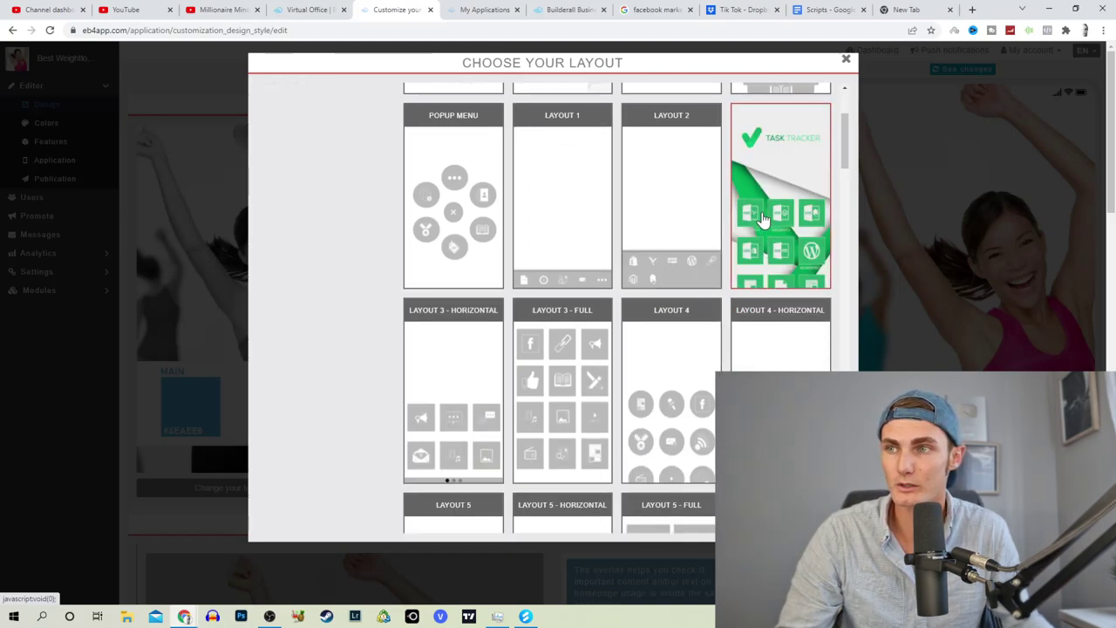
click(762, 216)
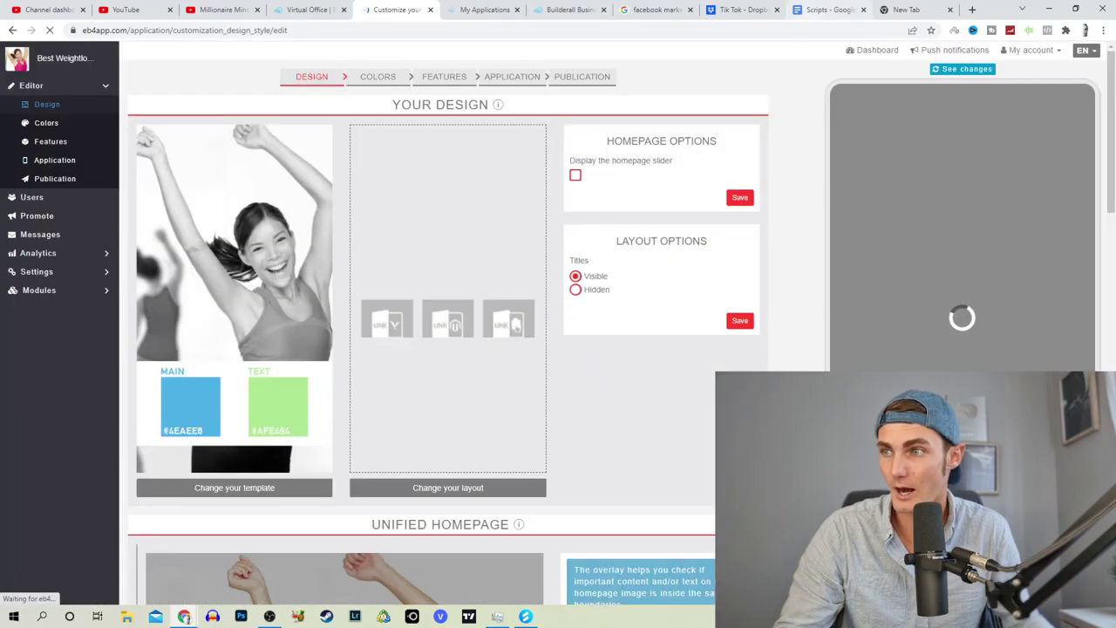
click(50, 142)
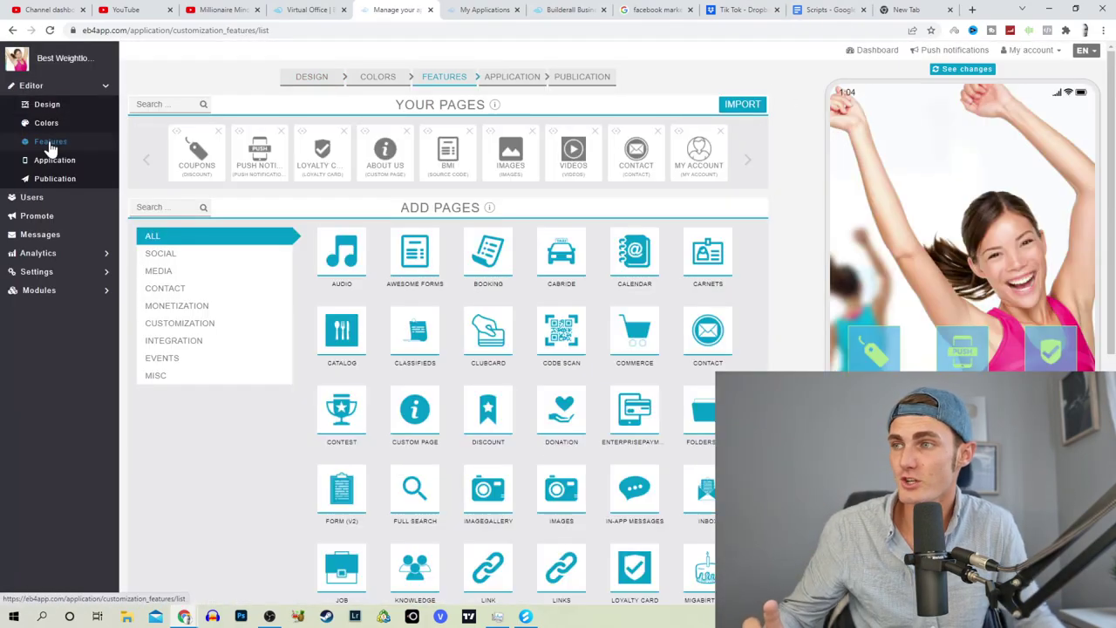
Step: Browse the Add Pages grid of page types and open the Coupons page settings
scroll(536, 352, down, 2)
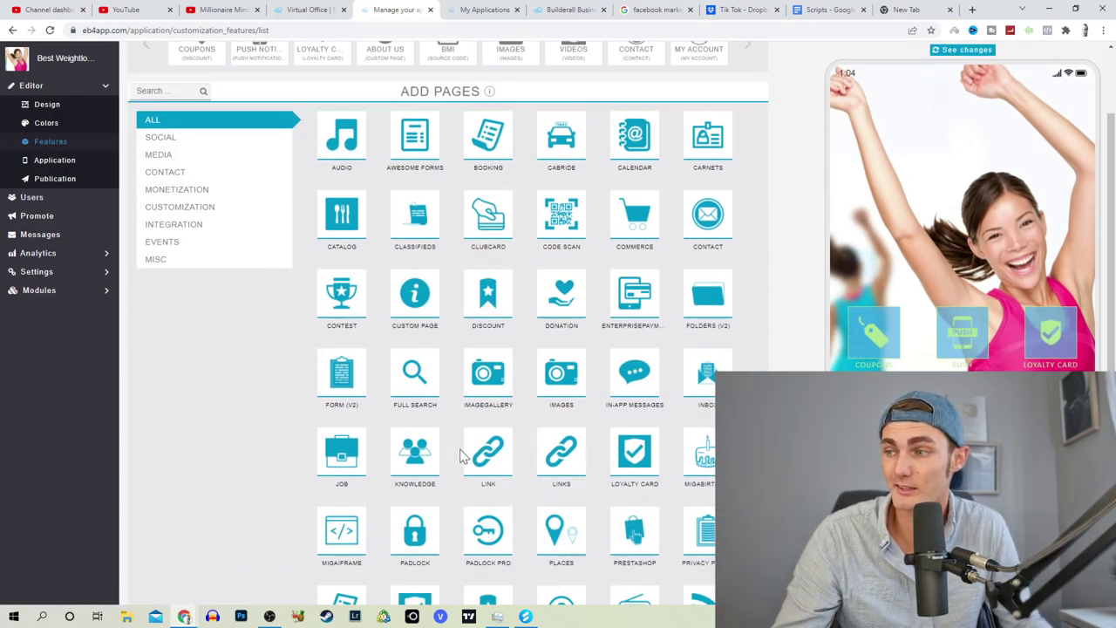
scroll(427, 506, down, 2)
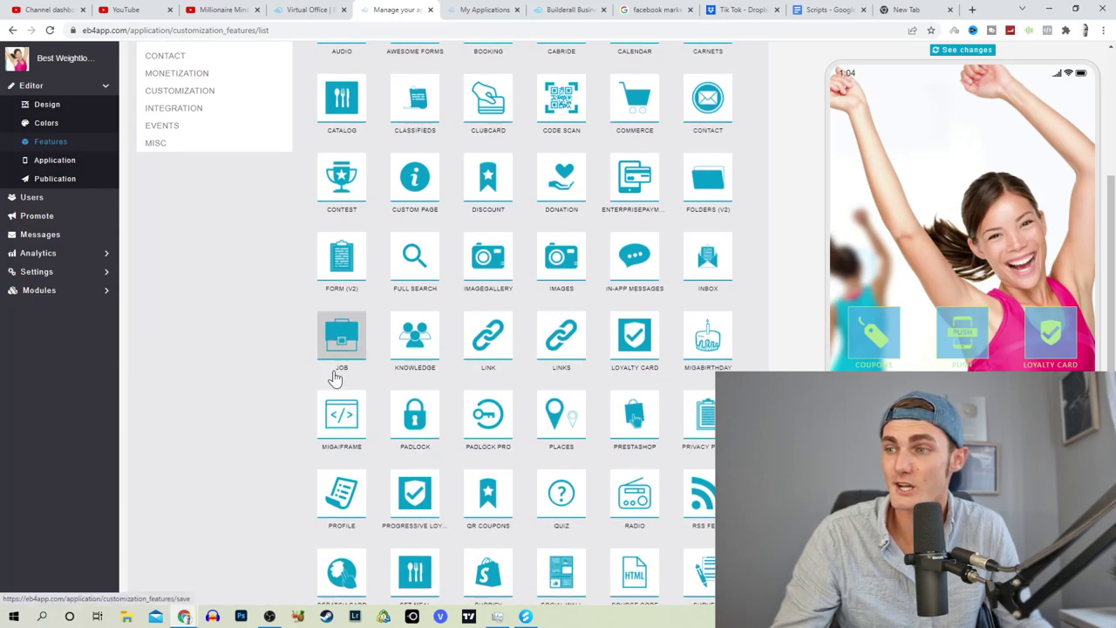
scroll(588, 410, down, 2)
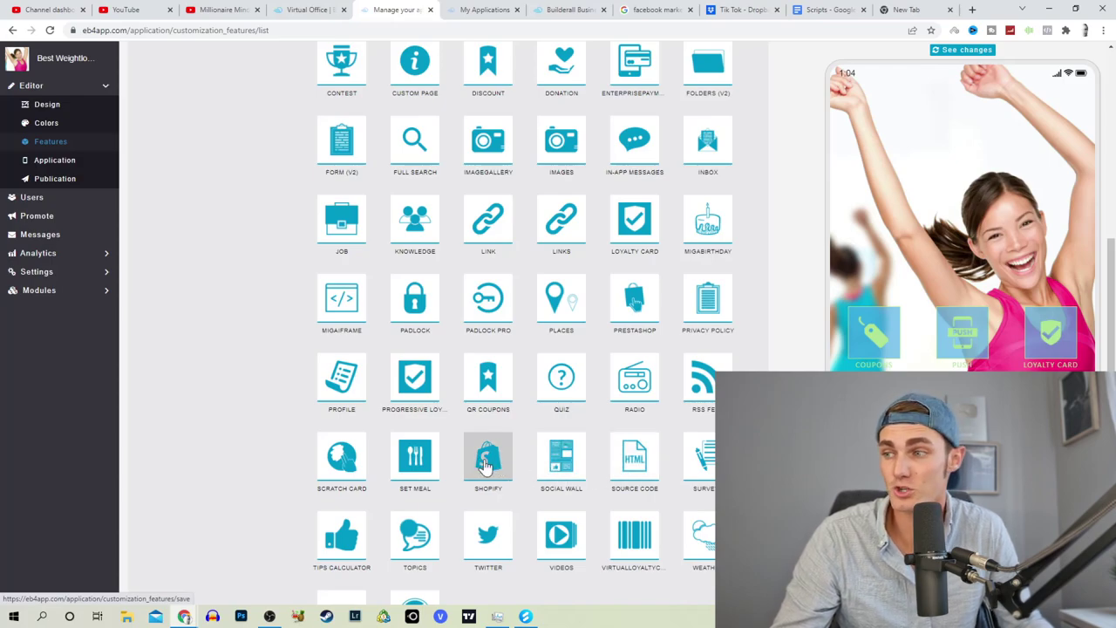
scroll(486, 465, up, 5)
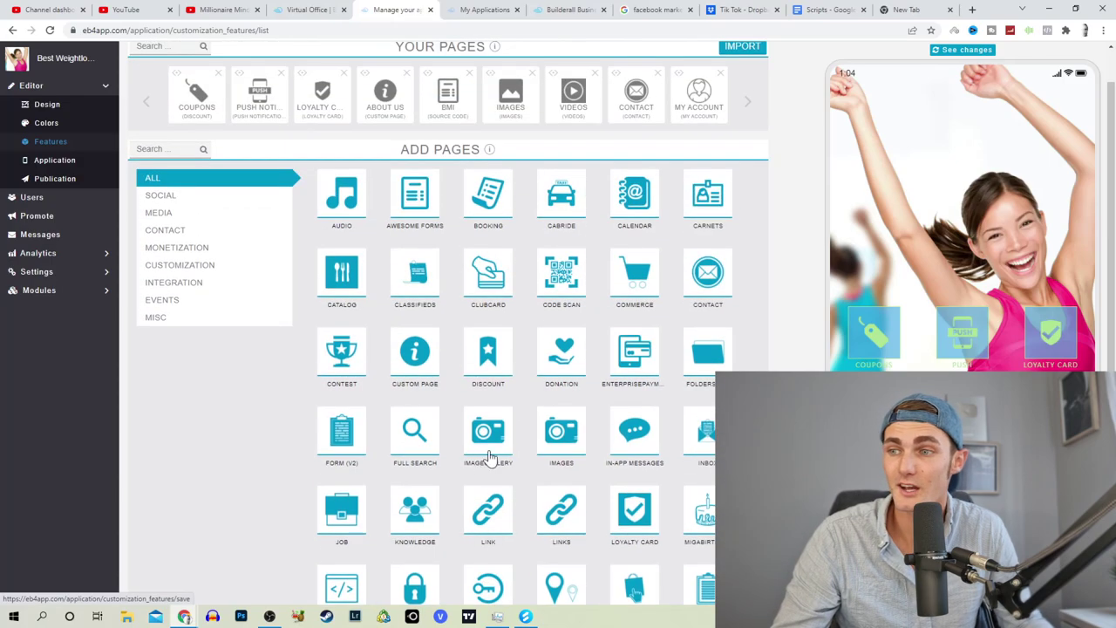
click(879, 346)
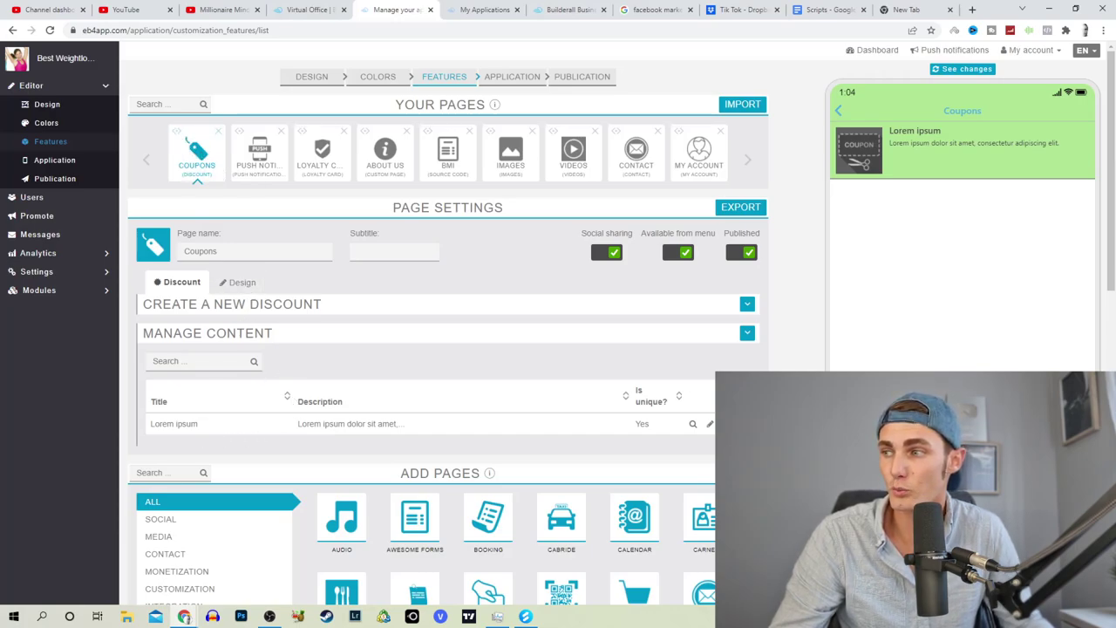
Step: Retitle the Lorem ipsum coupon to '50% Keto…', then go to another tab's address bar
click(709, 423)
scroll(218, 432, down, 2)
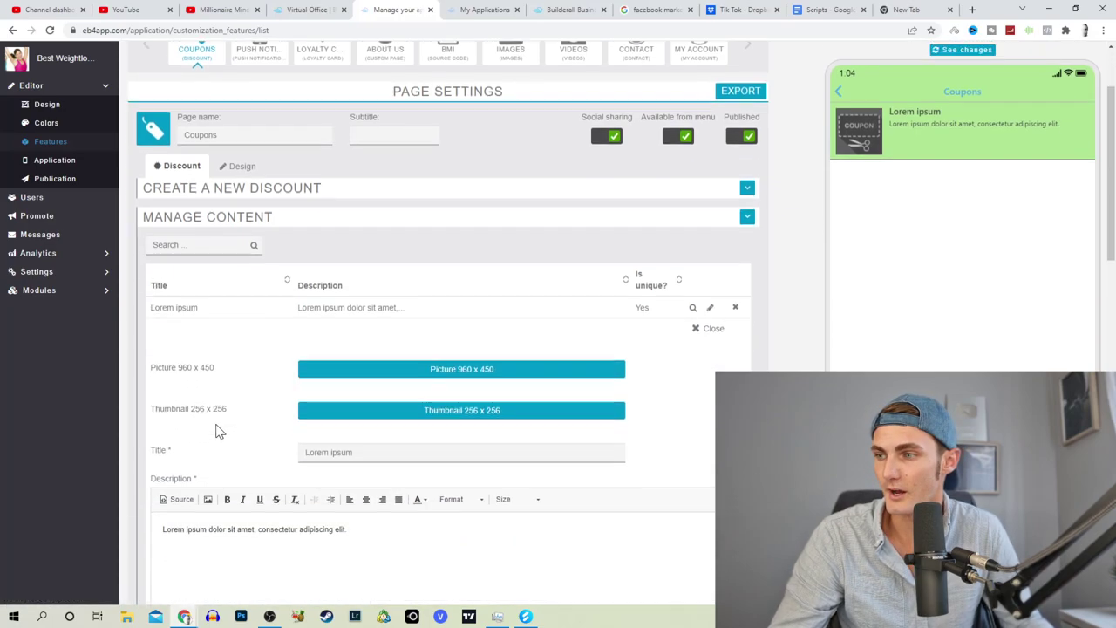
triple_click(295, 398)
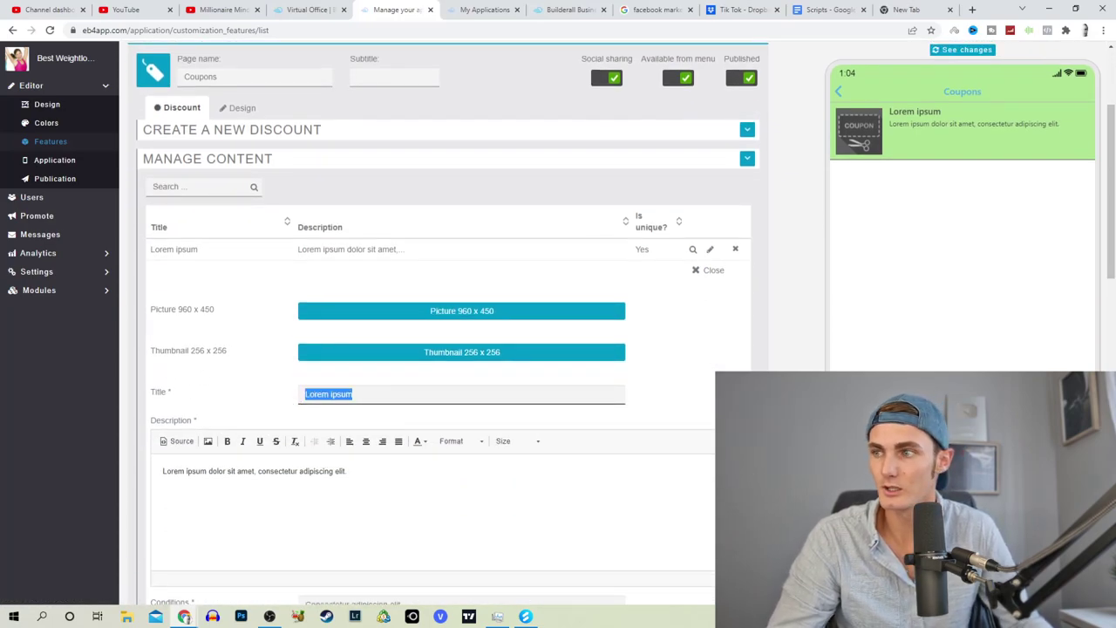
text(50)
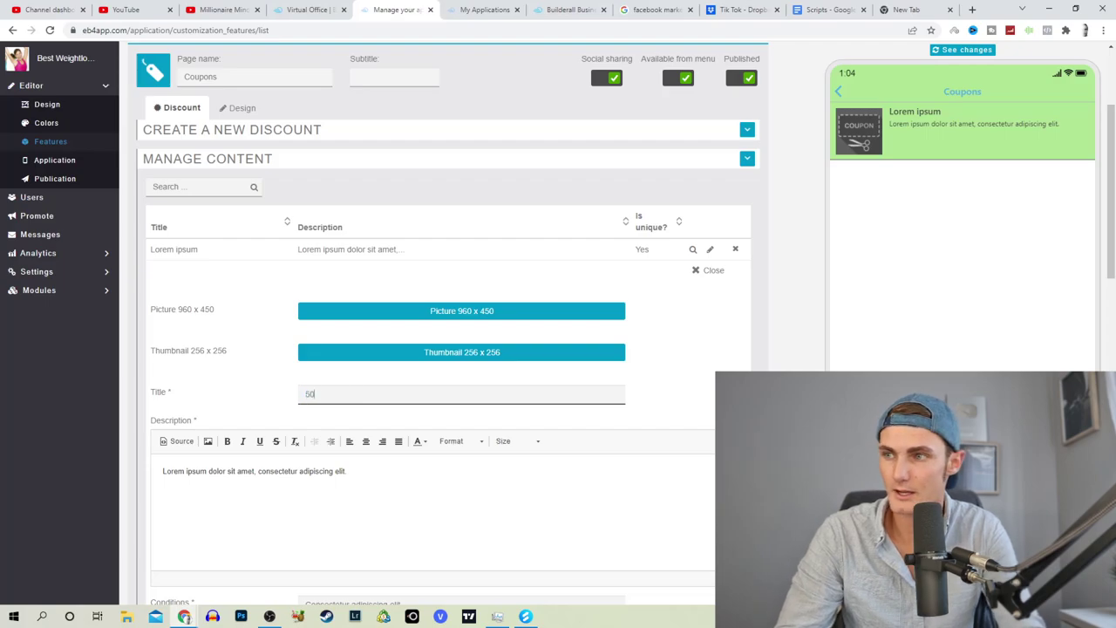
text(% Keto Diet Program)
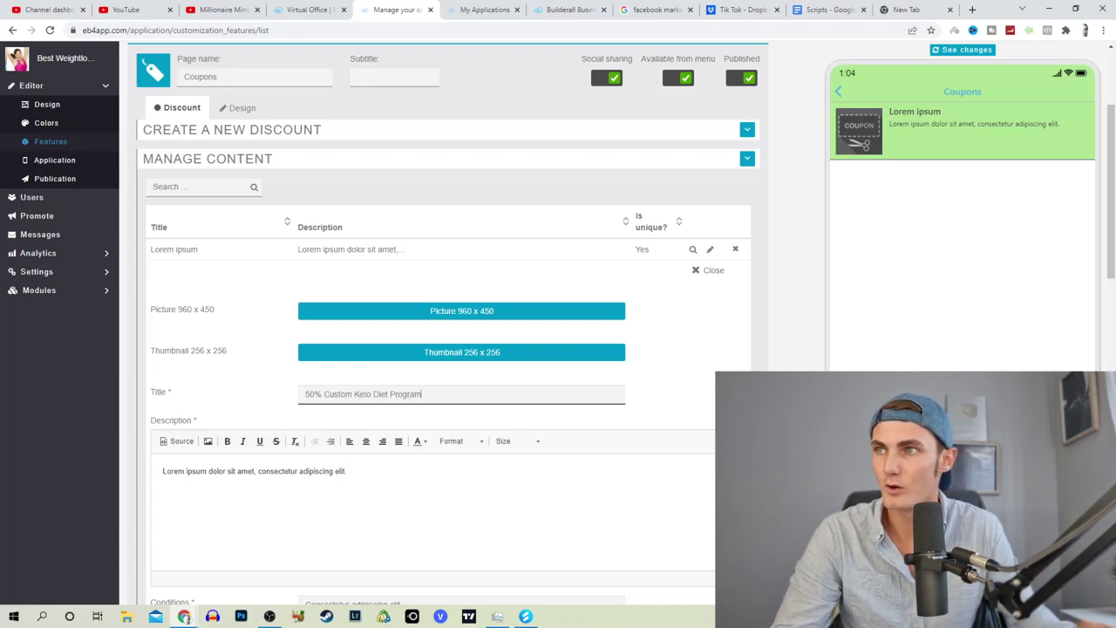
click(470, 10)
key(ctrl+l)
Step: Load clickbank.com and sign in to the ClickBank account
text(cl)
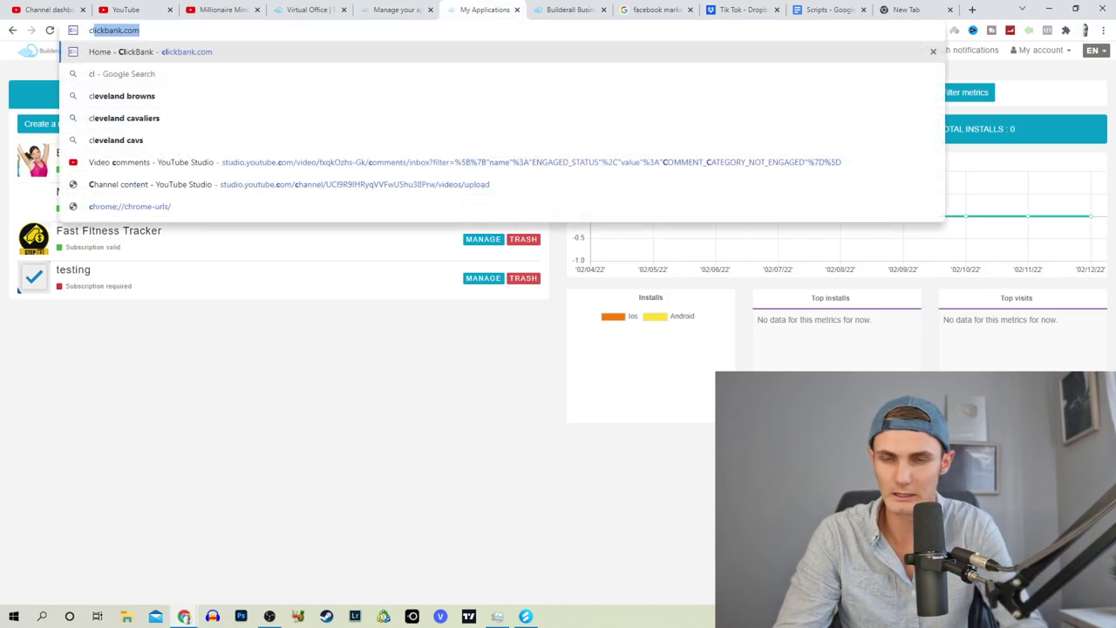
key(Return)
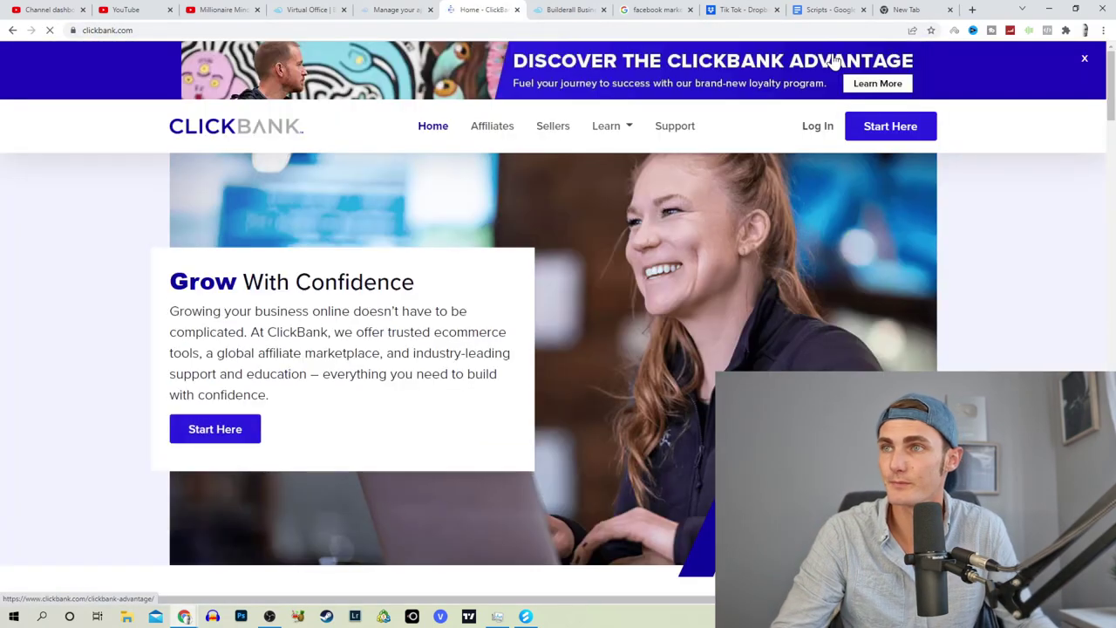
click(817, 127)
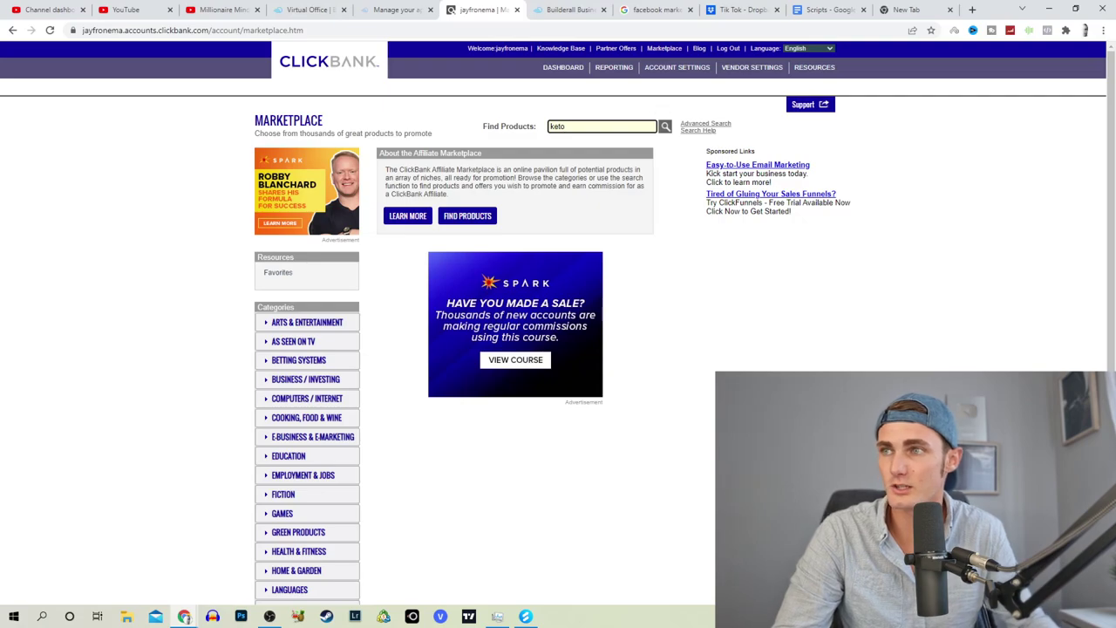
Step: Search the marketplace for keto, get the Custom Keto Diet affiliate link, then return to the builder
click(665, 128)
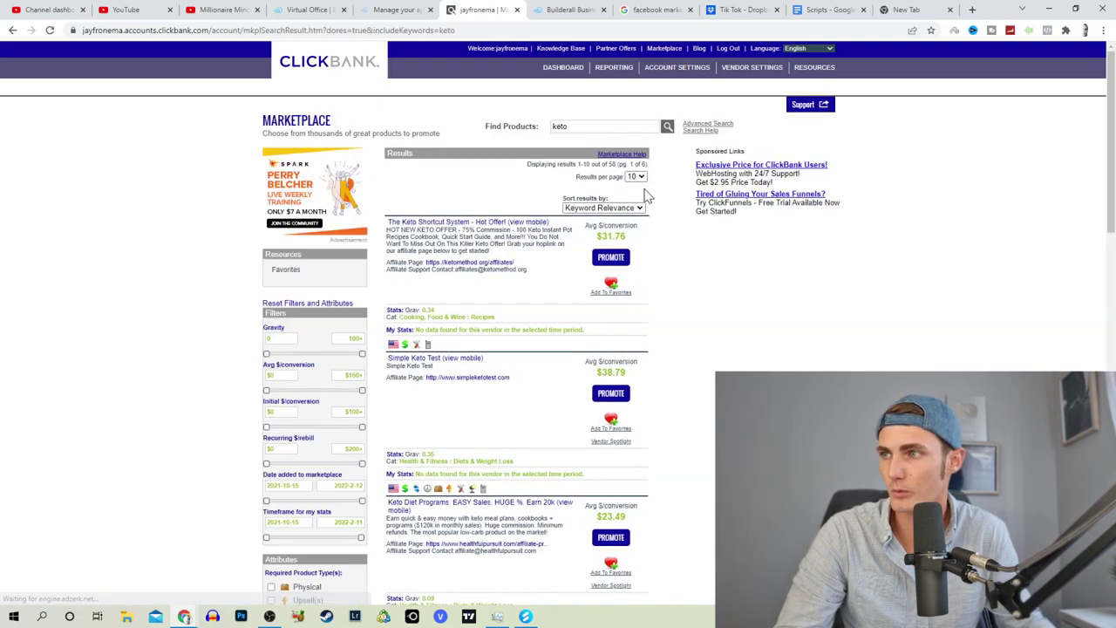
scroll(648, 198, down, 2)
scroll(535, 326, down, 10)
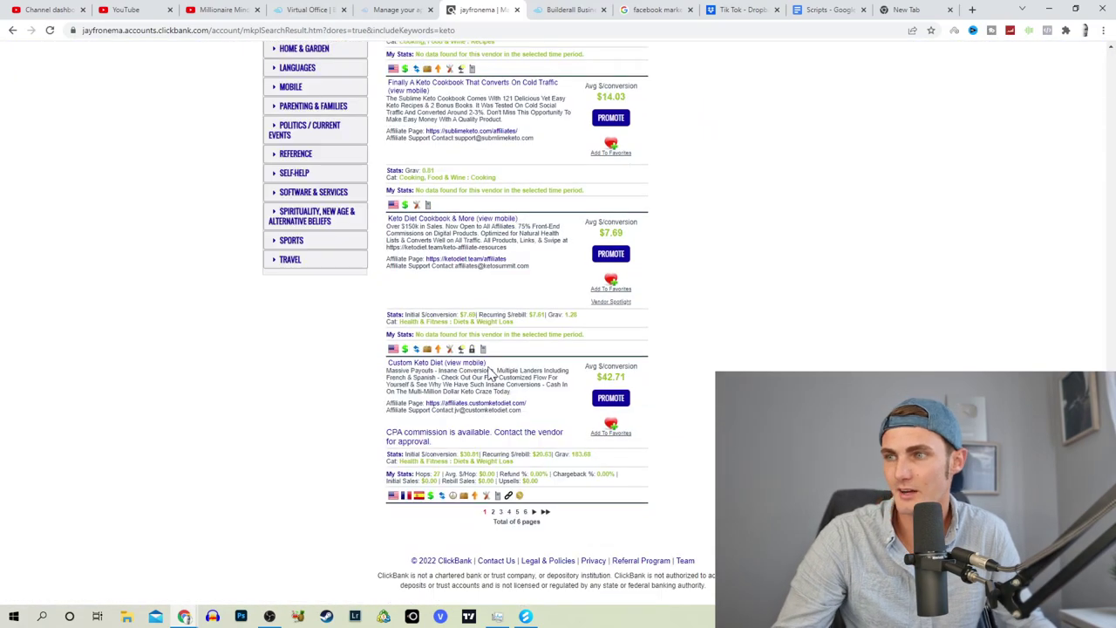
click(406, 364)
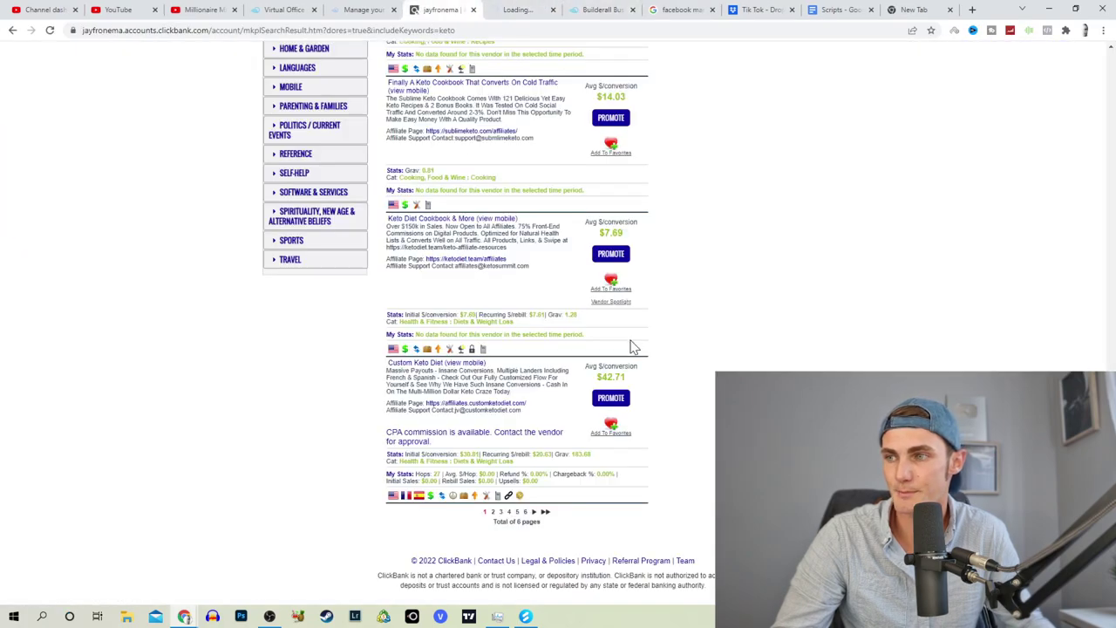
click(610, 398)
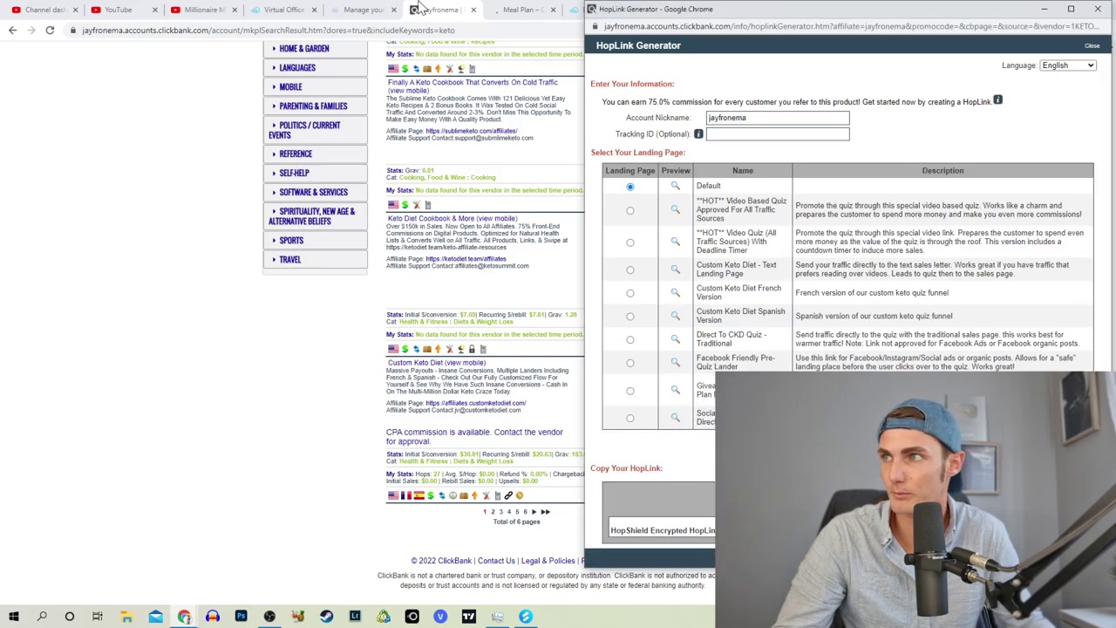
click(362, 9)
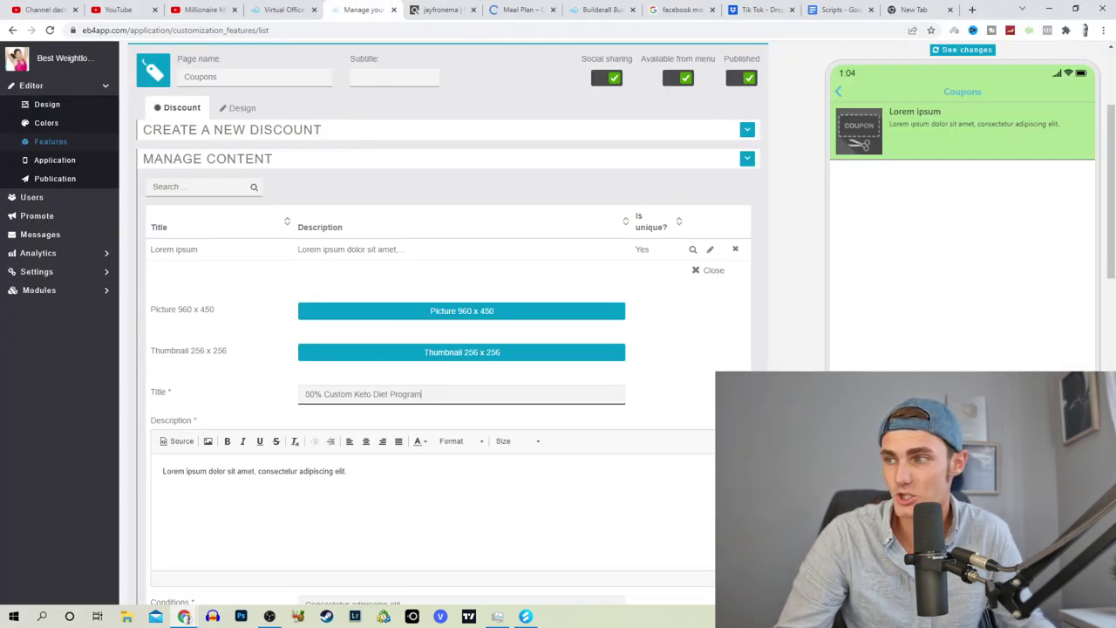
Step: Replace the coupon description with a 50% off Keto Diet Program offer and the ClickBank HopLink, then save
scroll(349, 392, down, 2)
drag(349, 296, 135, 302)
text(C)
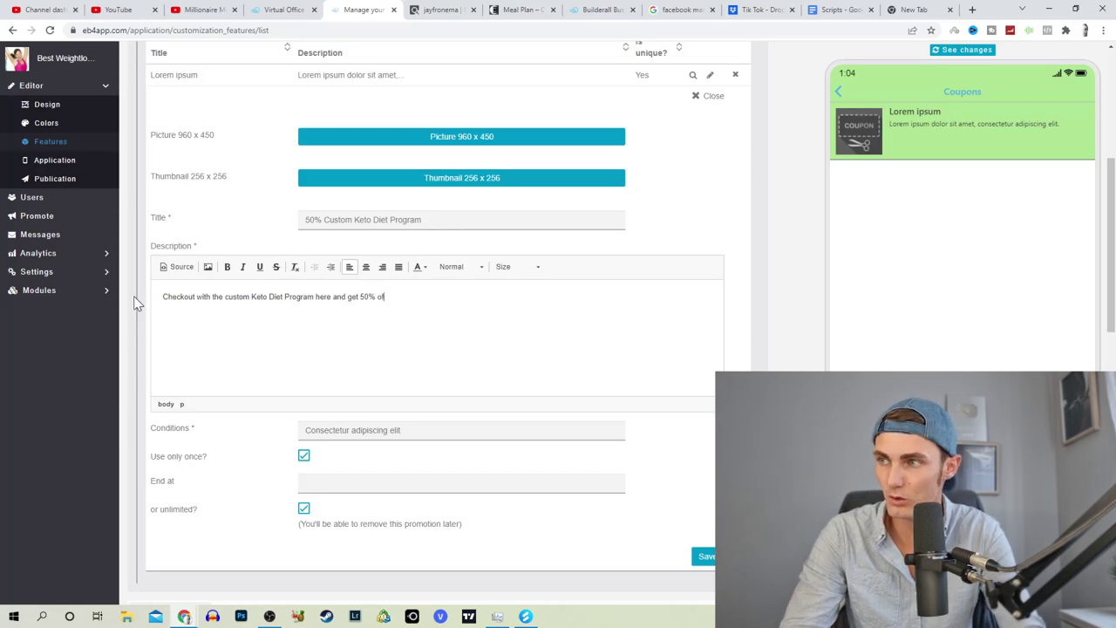
text(f!)
text(https://f15dcfgwrpwmjjdtwc2d2l7l8v.hop.clickbank.net/)
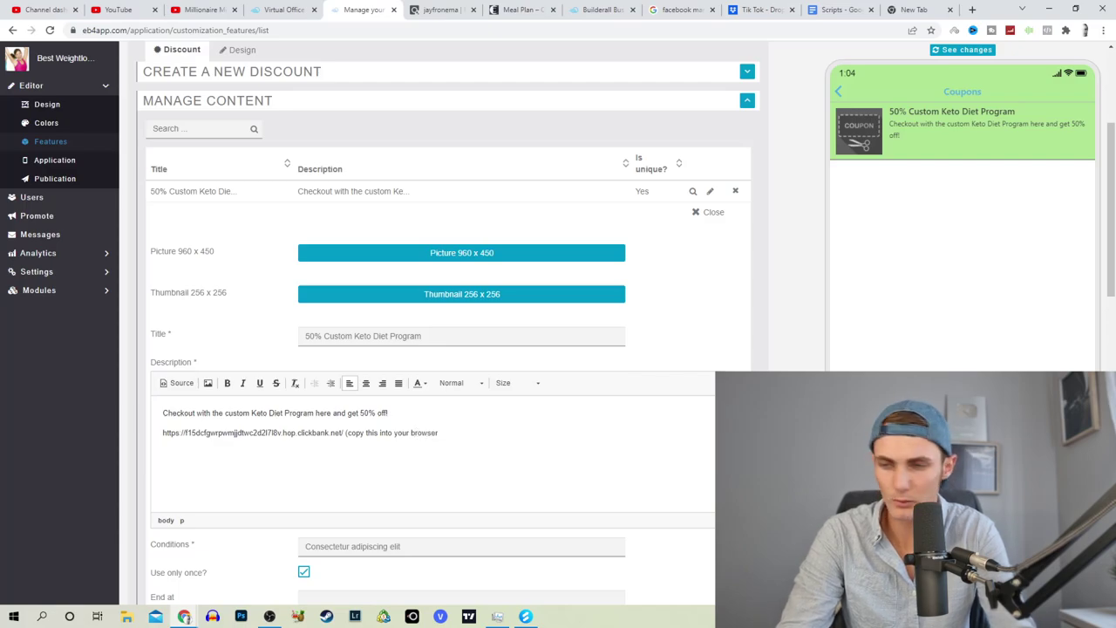
scroll(705, 358, down, 4)
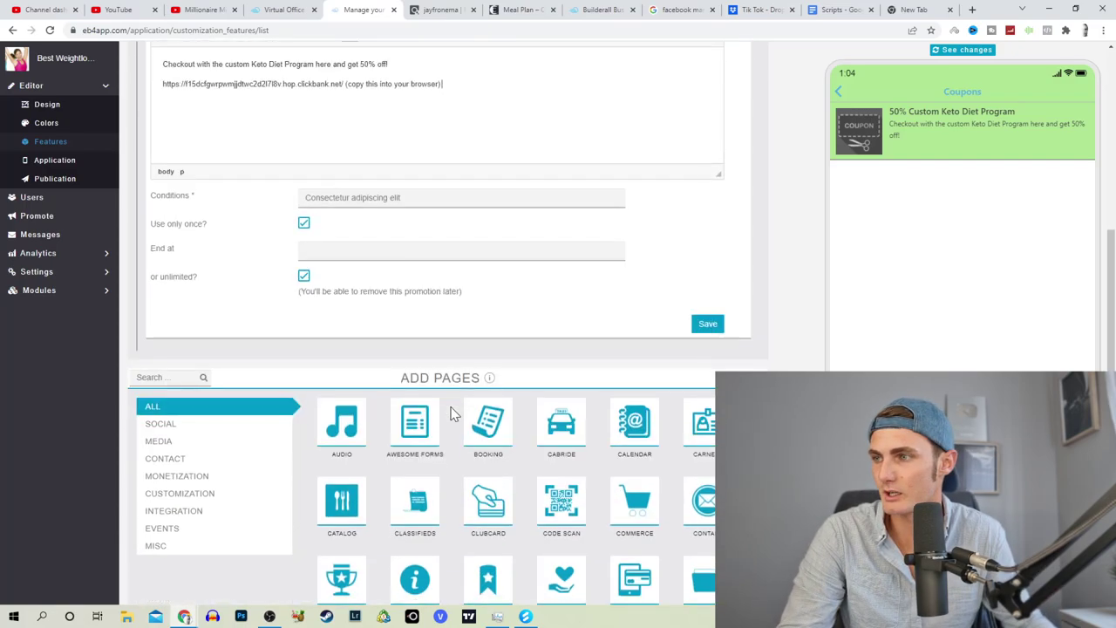
click(707, 321)
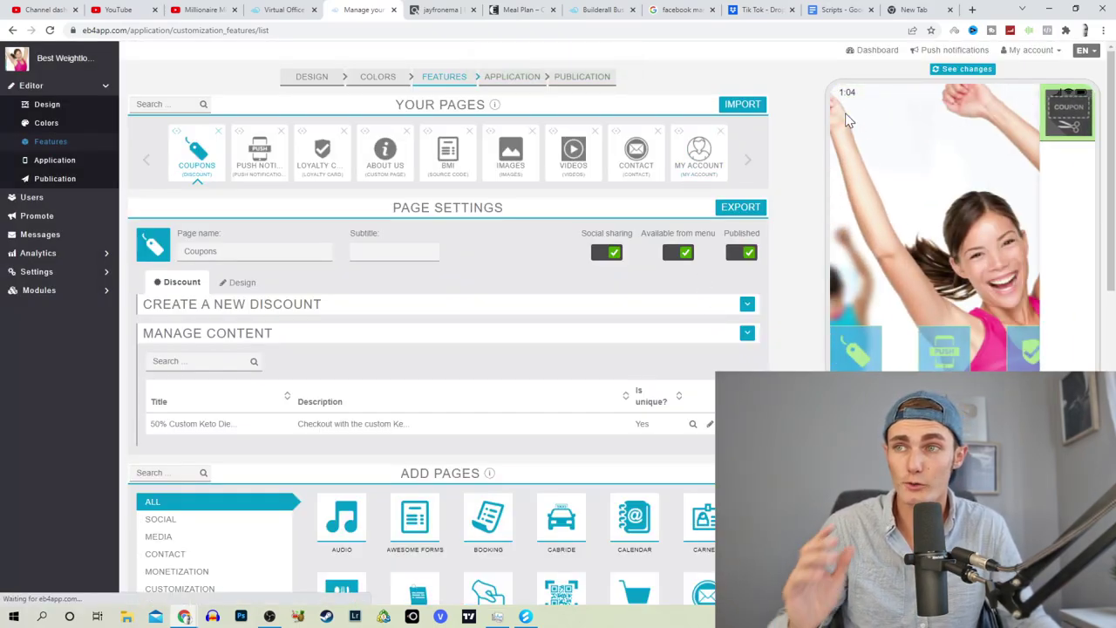
Step: Add a Set Meal page to the app from the Monetization page types
click(176, 571)
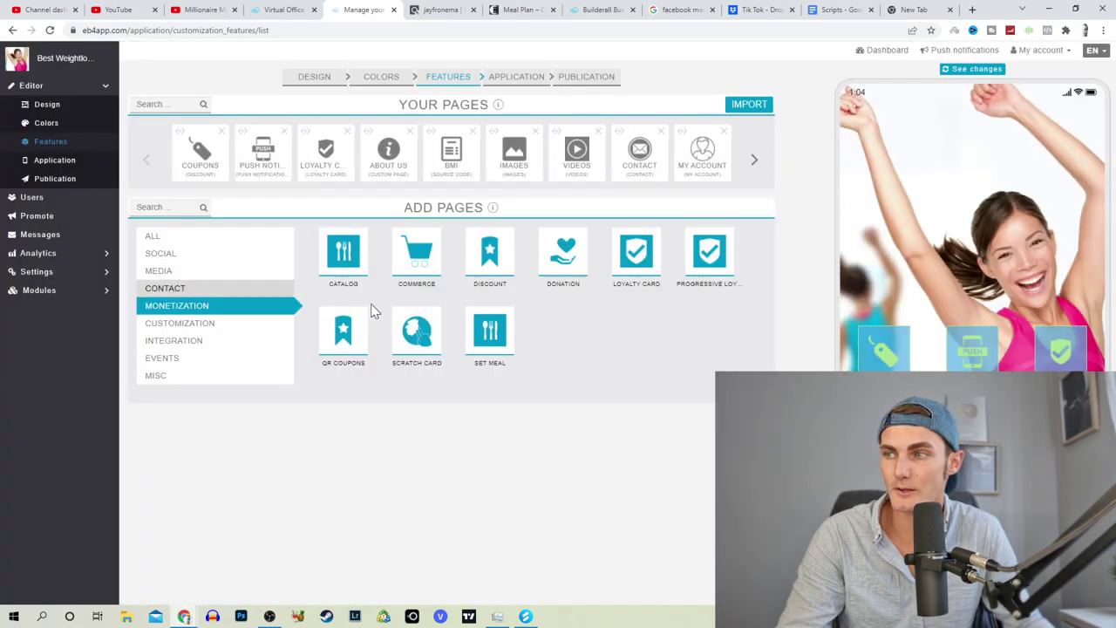
click(489, 330)
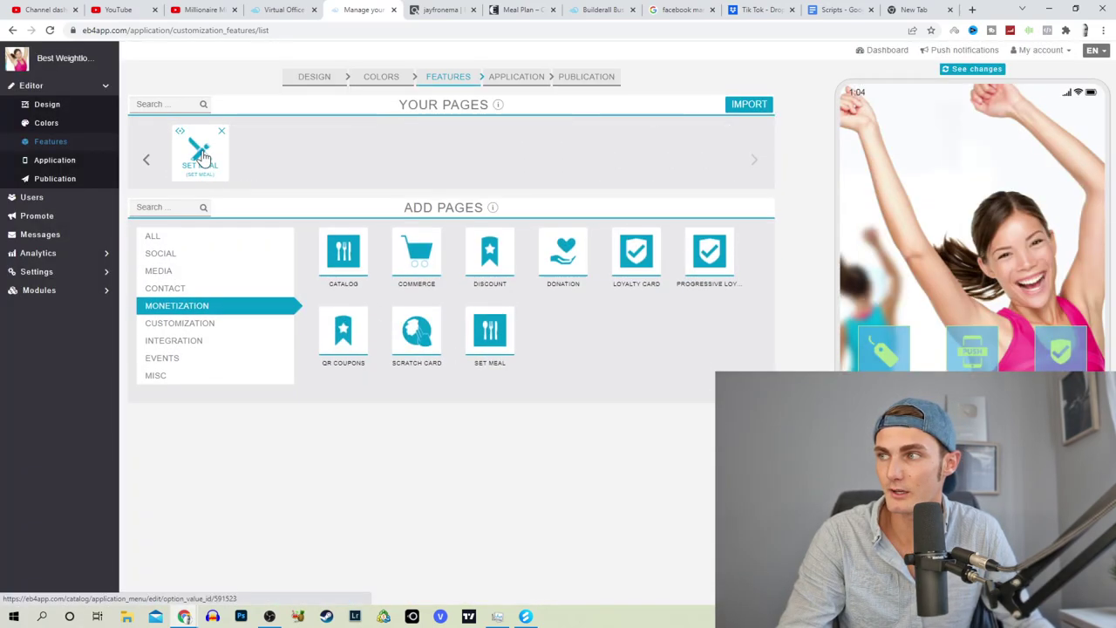
click(200, 154)
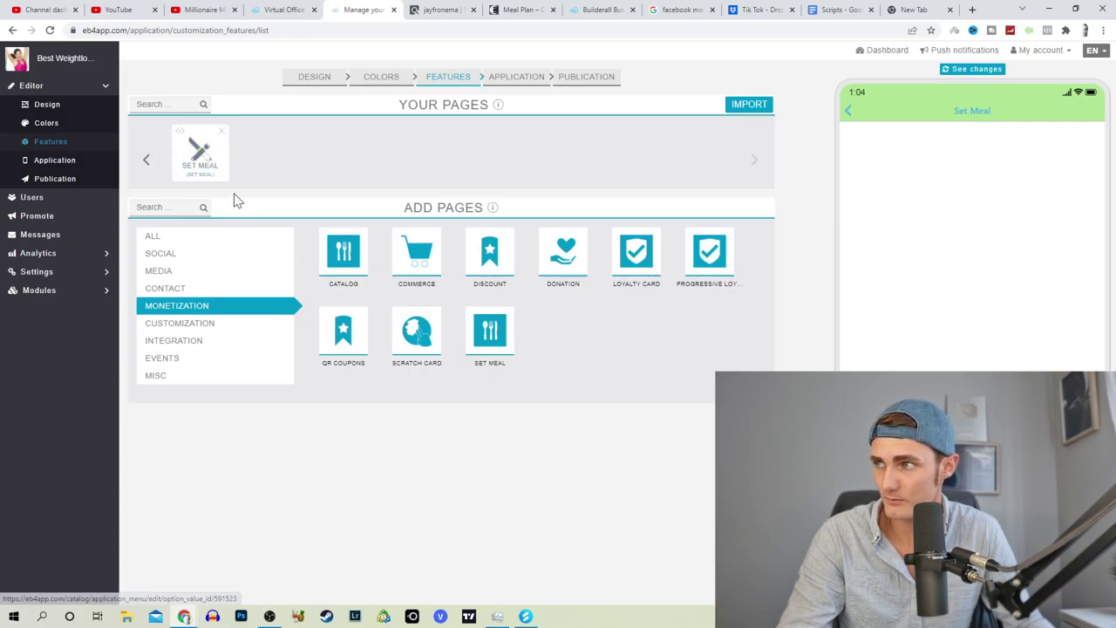
click(514, 9)
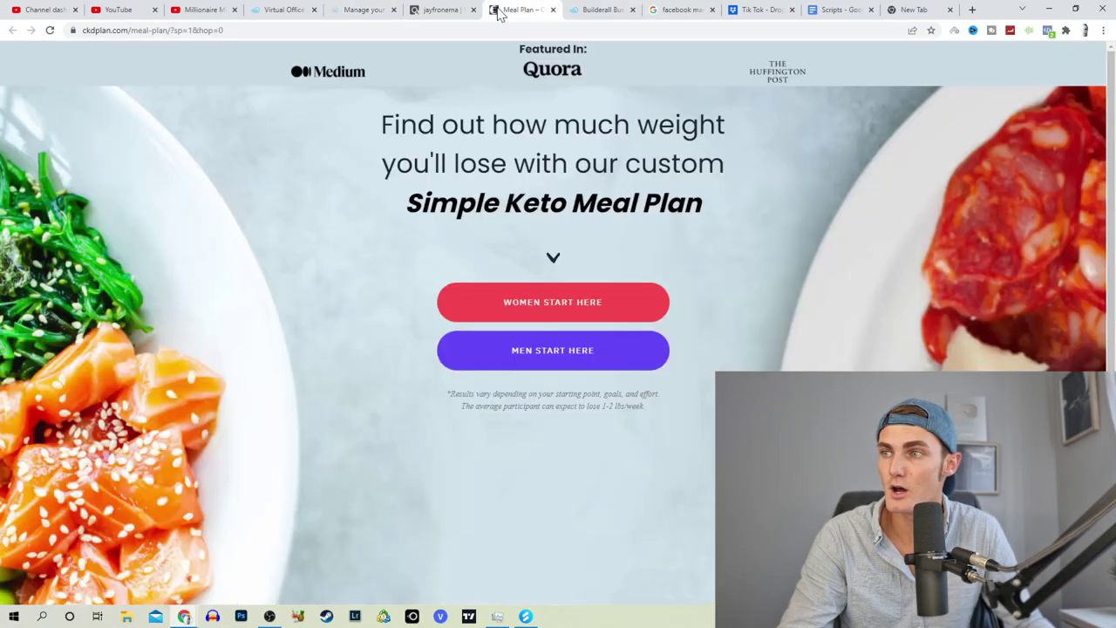
click(388, 8)
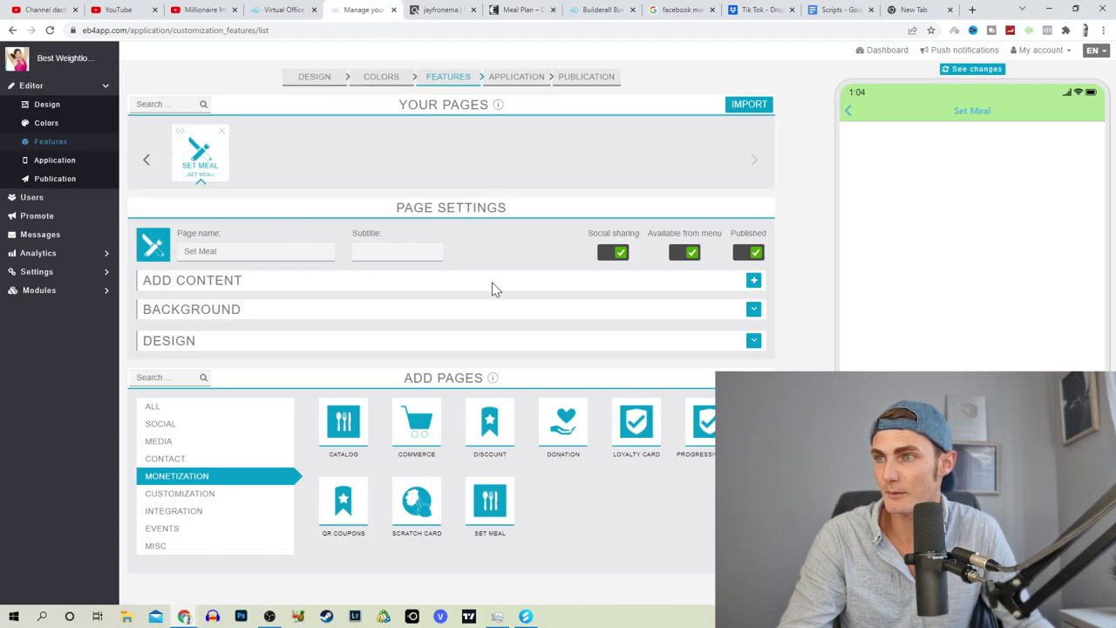
Step: Add a meal item to the Set Meal page titled Breakfast, priced 29.99
click(261, 340)
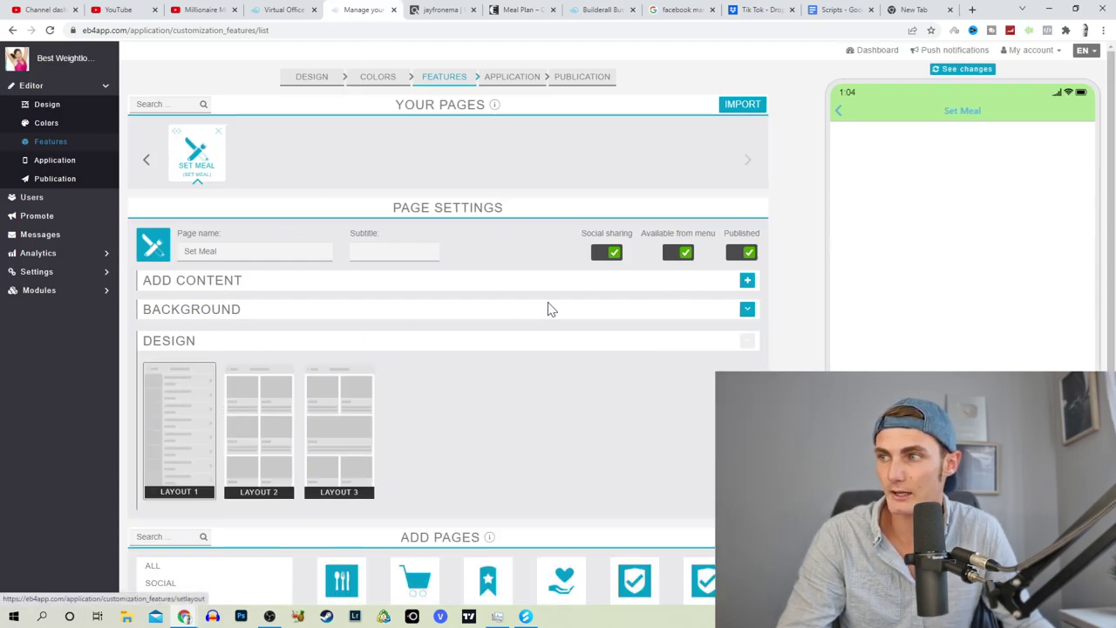
click(747, 280)
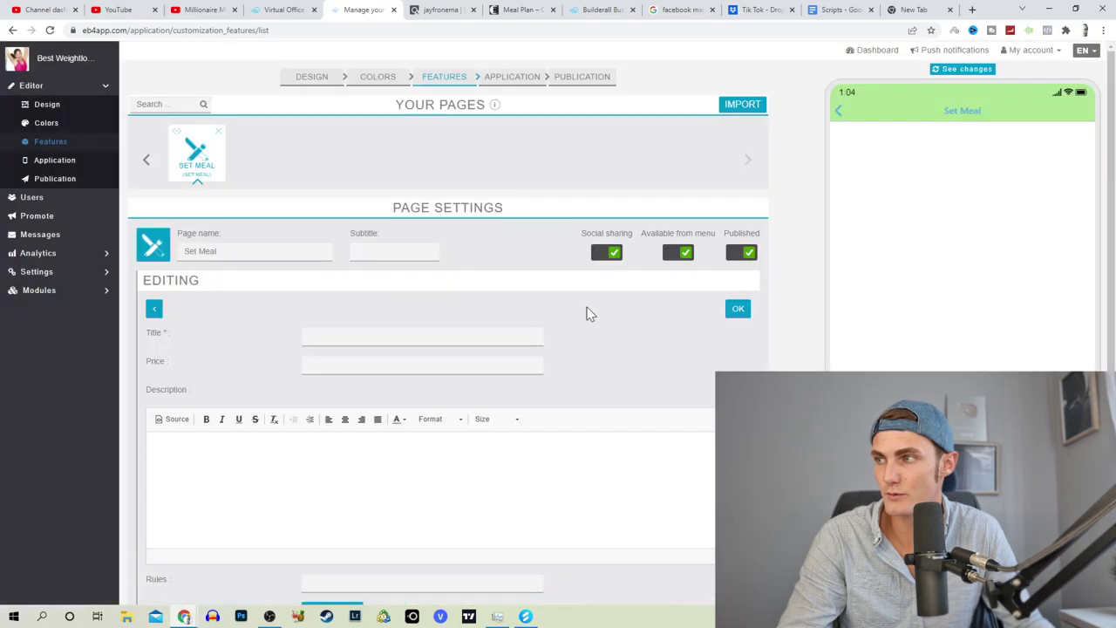
click(418, 337)
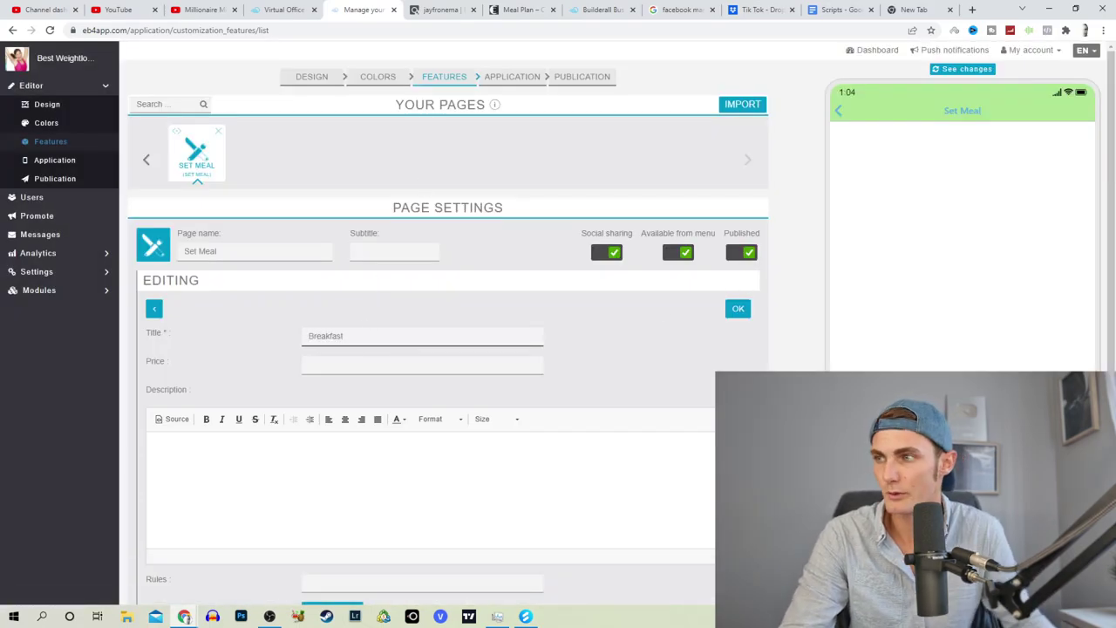
click(422, 364)
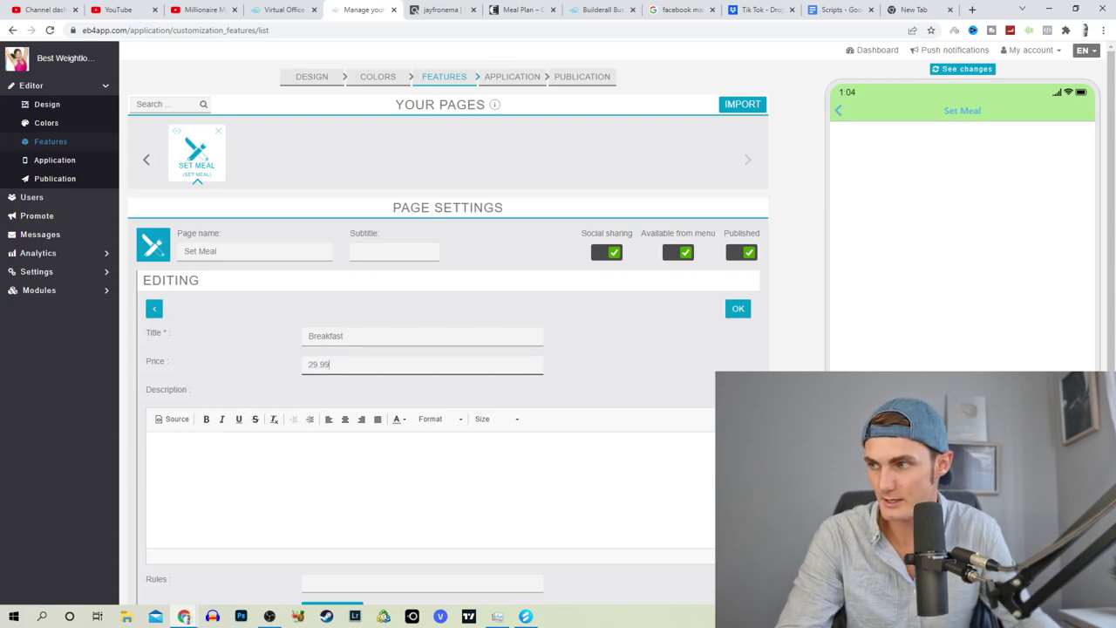
click(680, 10)
click(649, 30)
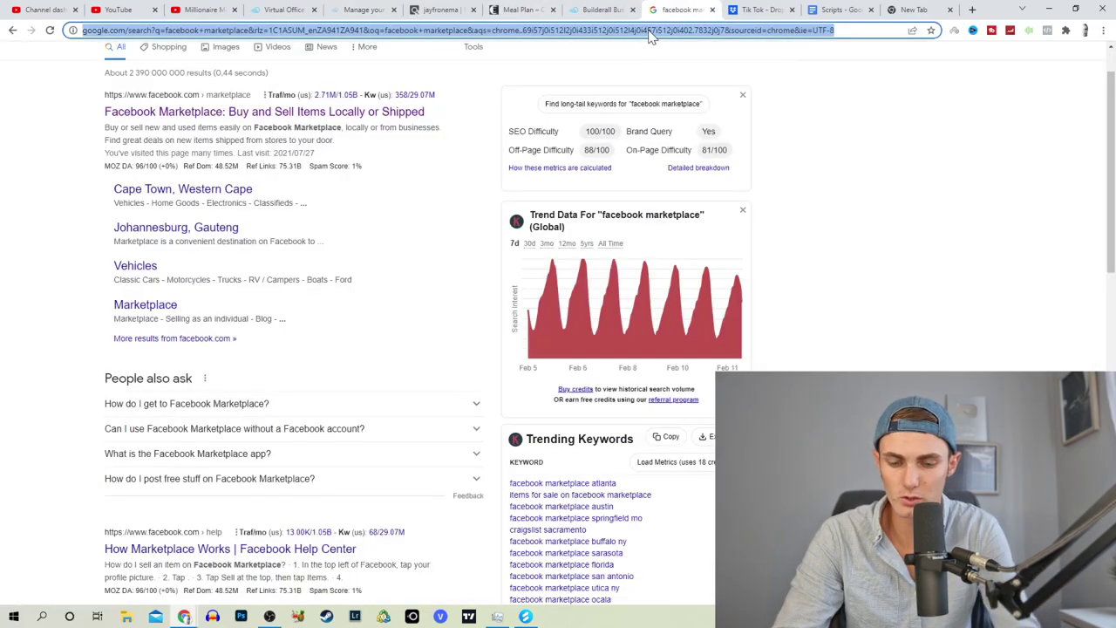
Step: Search 'free breakfast meal plans' and open the Gathering Dreams breakfast meal prep article, accepting cookies
text(free breakfa)
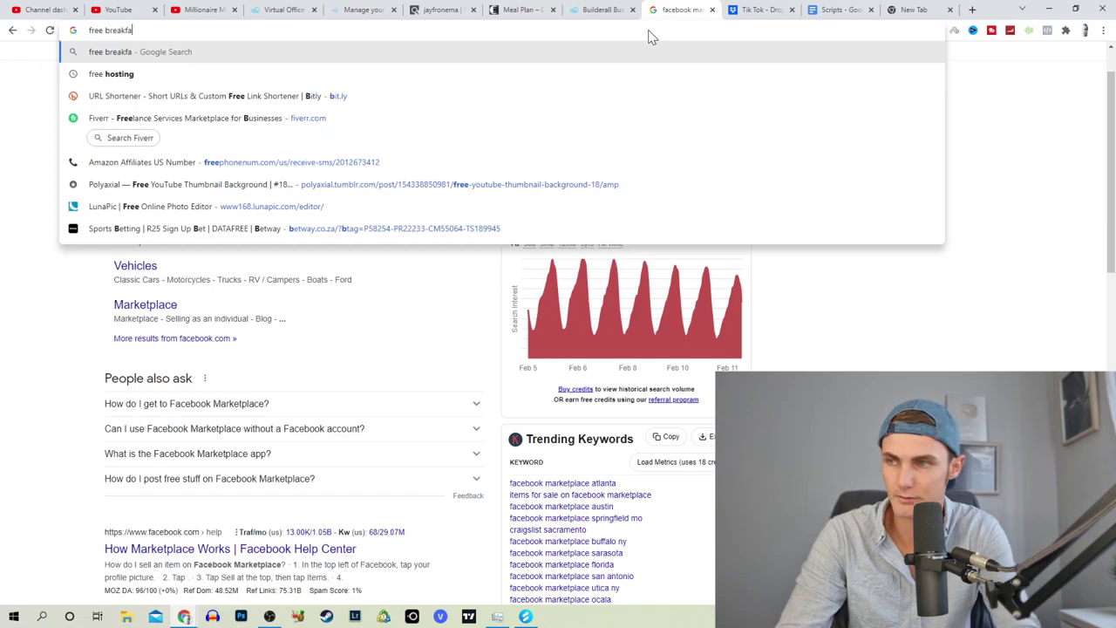
text(st meal pla)
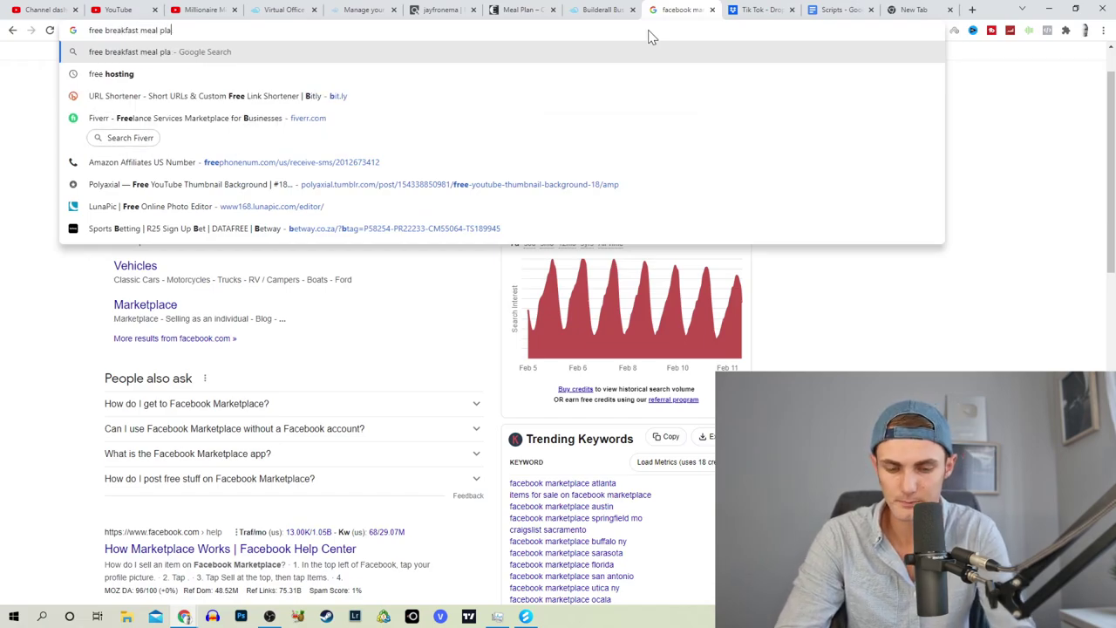
text(ns)
key(Return)
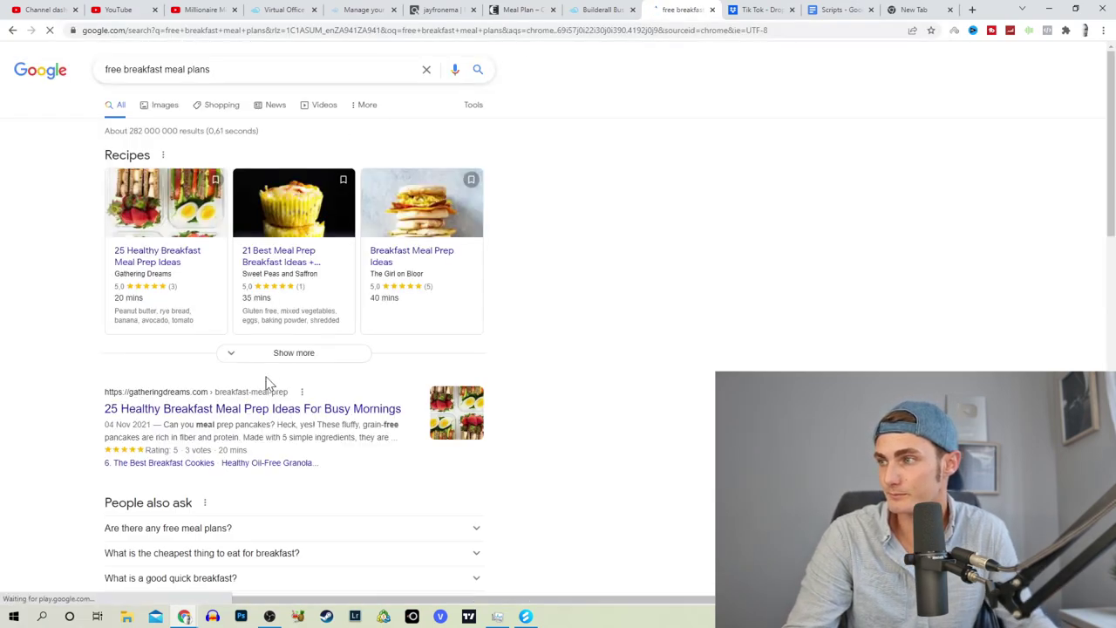
click(239, 410)
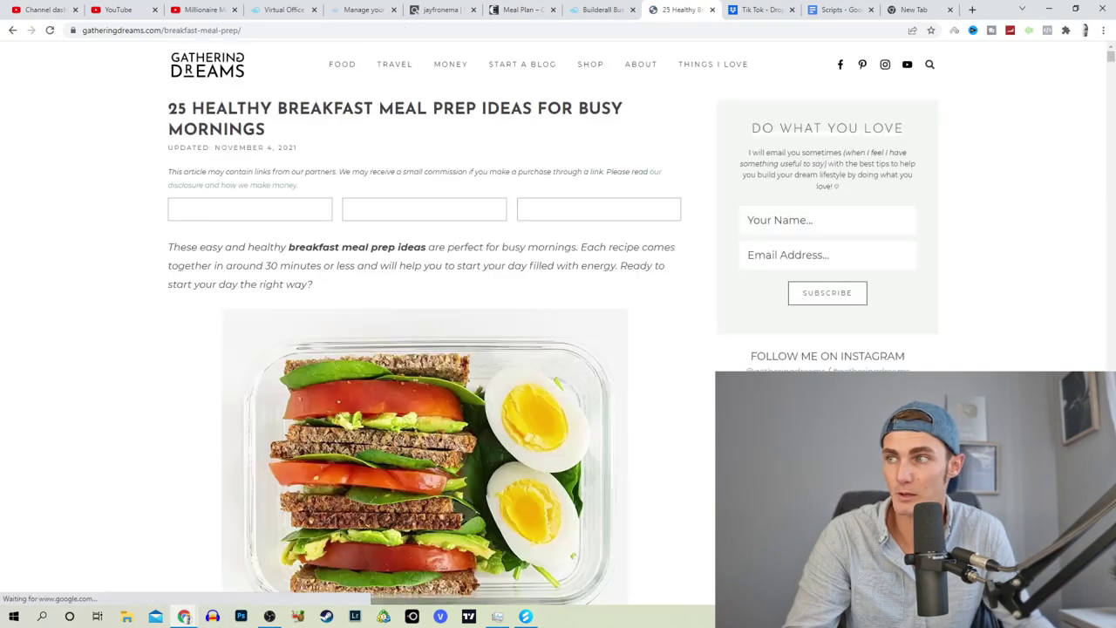
scroll(556, 238, down, 10)
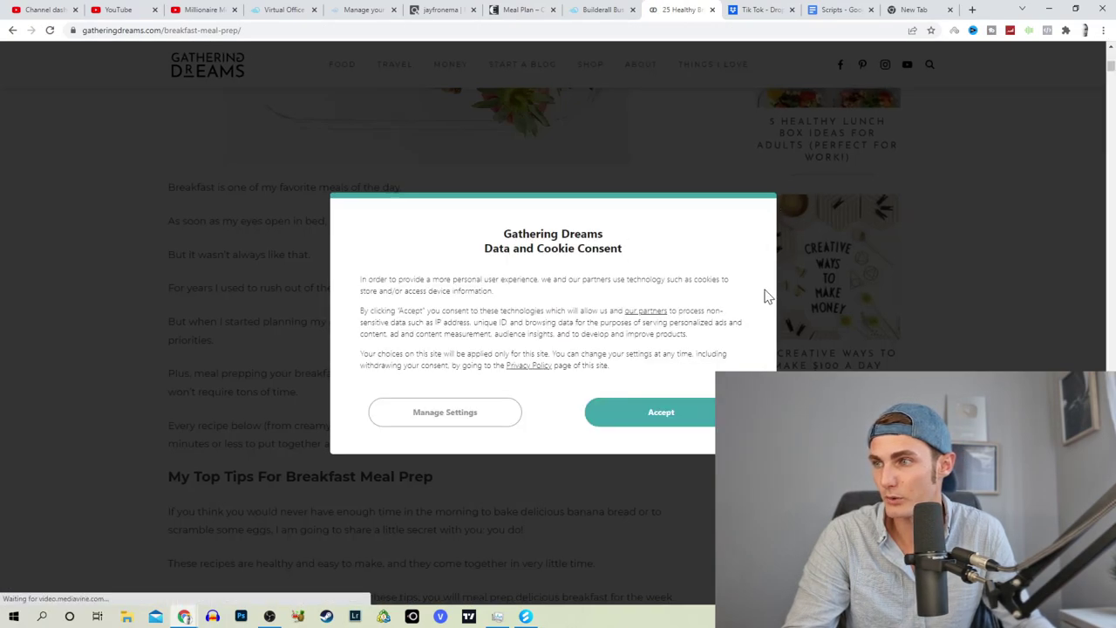
click(660, 408)
scroll(340, 350, down, 1)
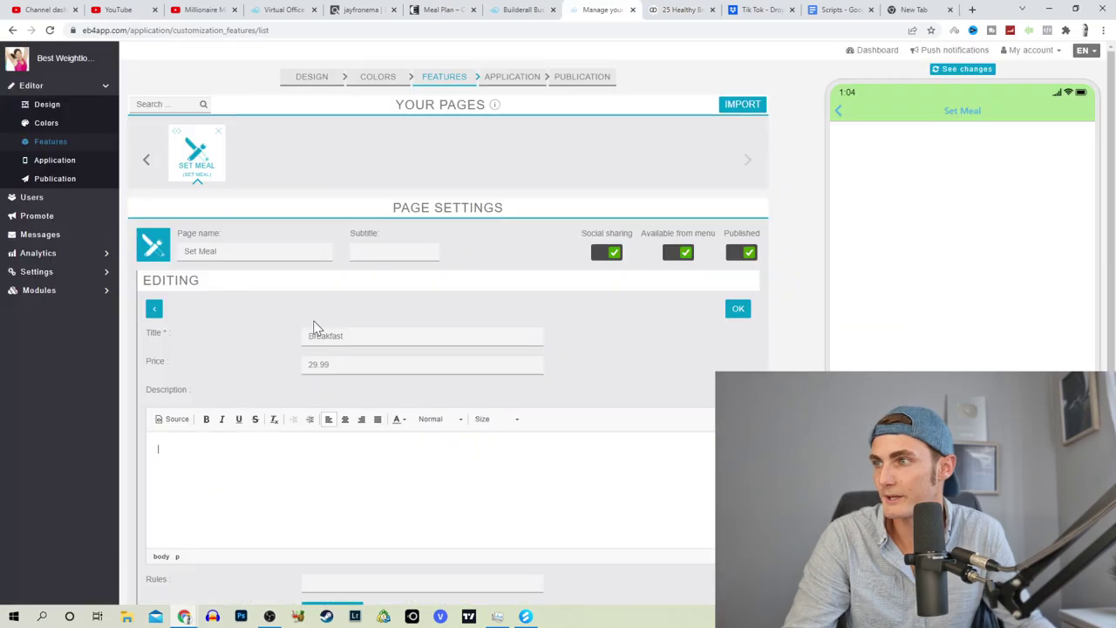
Step: Retitle the meal '1. Overnight Oats Breakfast' and paste the oats recipe text into its description
drag(331, 336, 253, 338)
text(1. Overnight Oats)
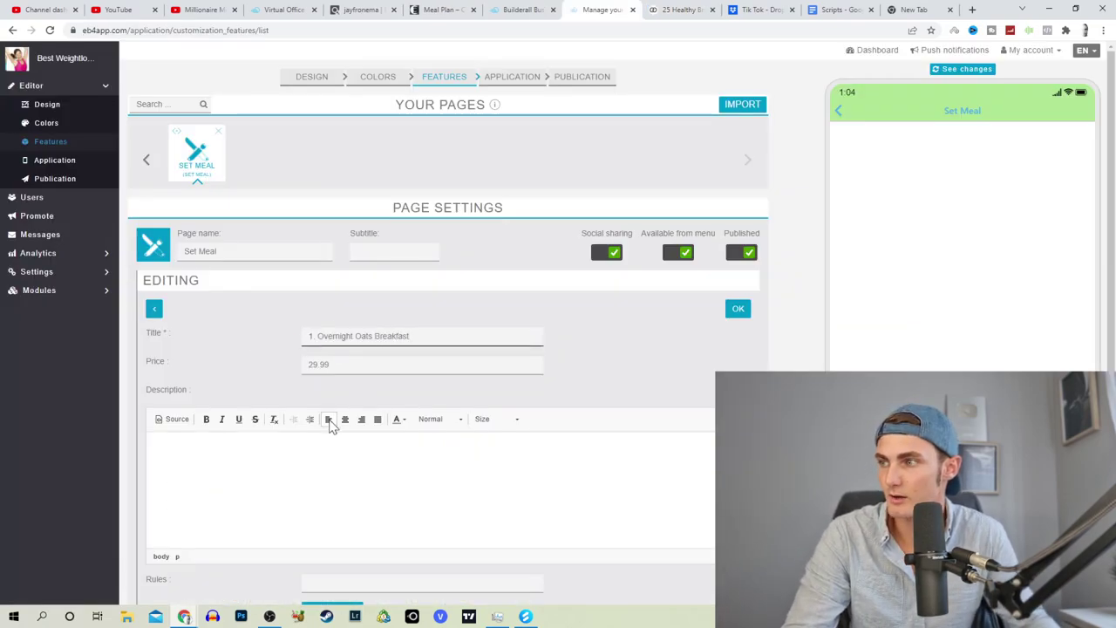
key(ctrl+Tab)
scroll(331, 346, down, 2)
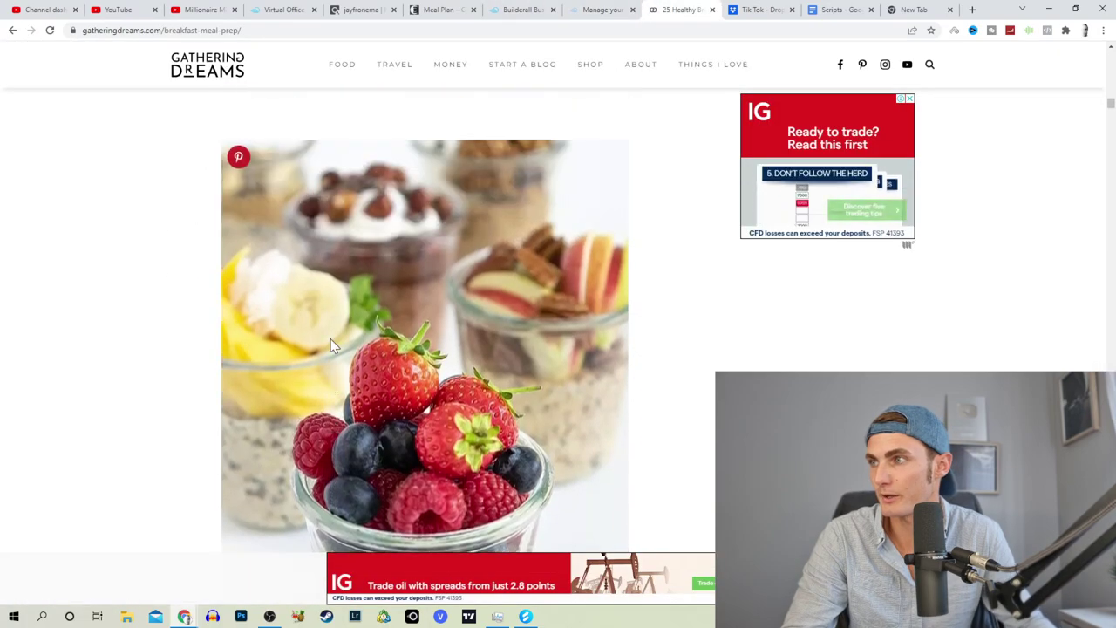
scroll(262, 253, down, 2)
scroll(207, 287, up, 4)
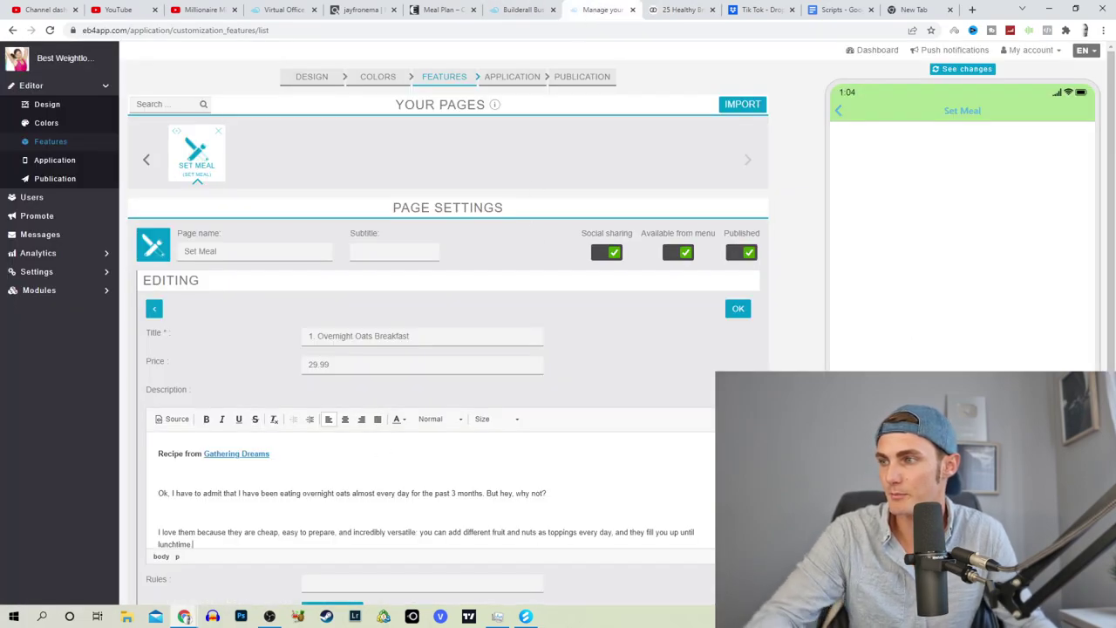
key(ctrl+v)
key(ctrl+z)
scroll(436, 331, down, 1)
key(Return)
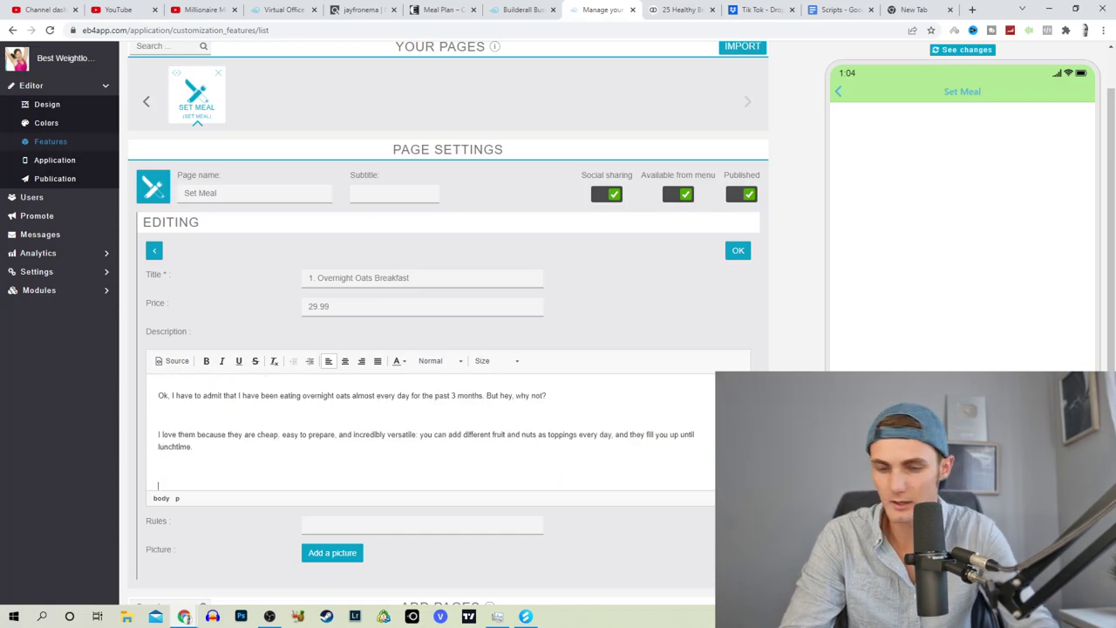
Step: Append 'Click here to Unlock all the recipes:' with the ClickBank keto cookbook HopLink
text(Cl)
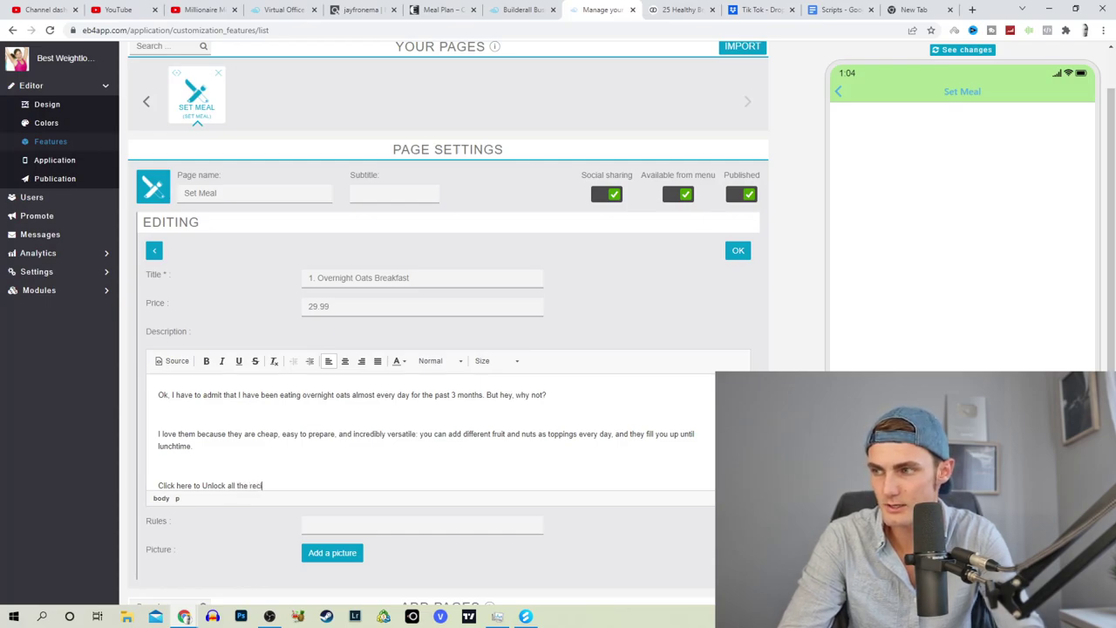
scroll(427, 431, up, 1)
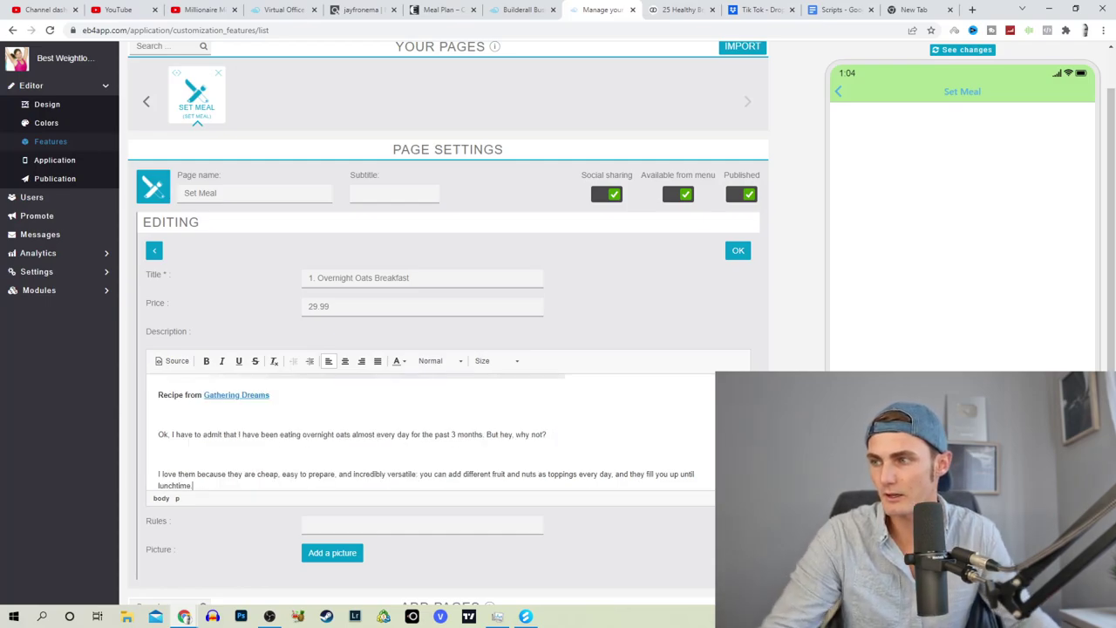
scroll(427, 432, down, 2)
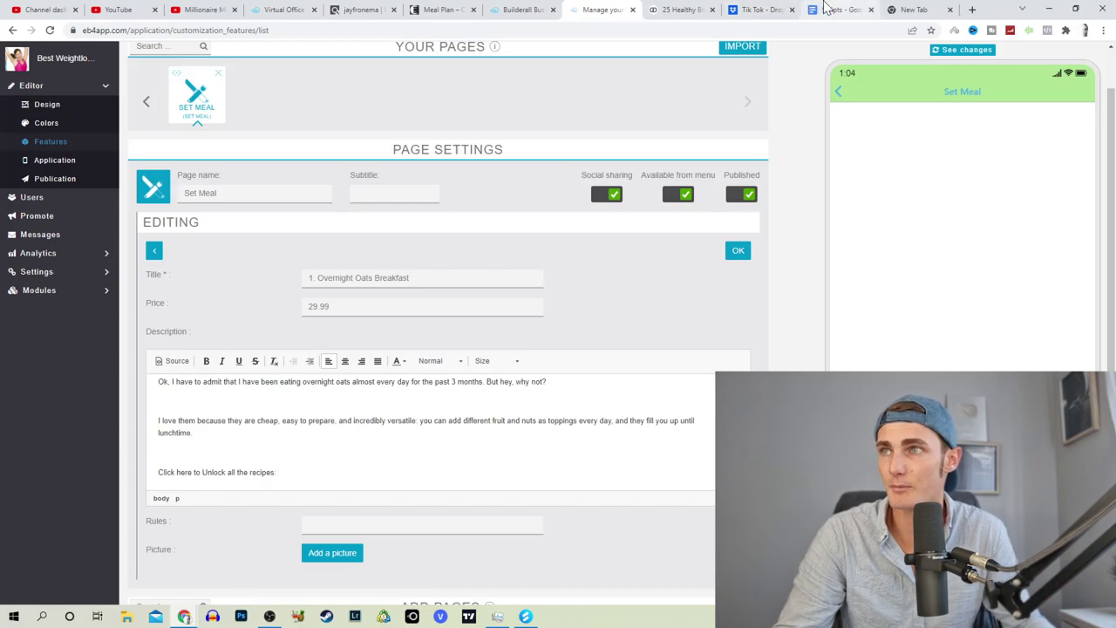
click(361, 10)
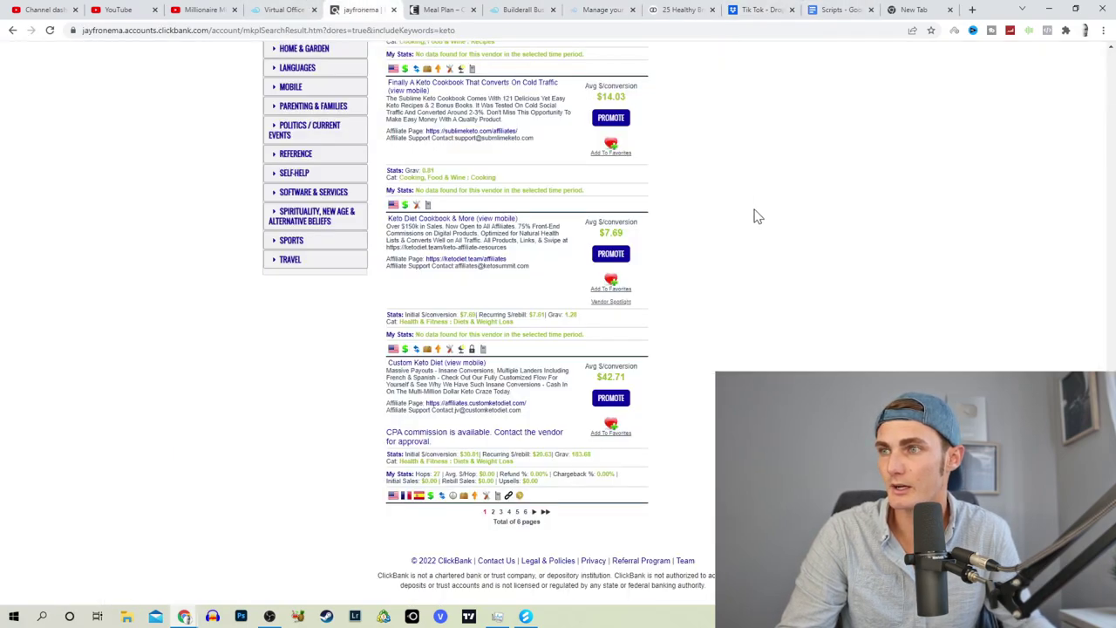
click(612, 257)
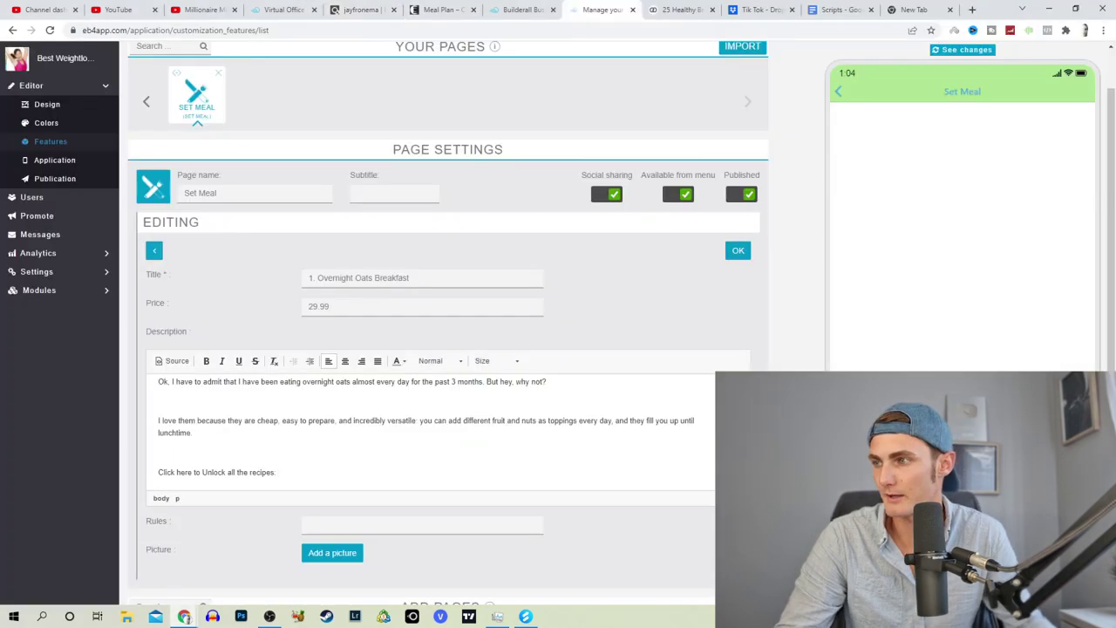
text(https://4ff85ednoq3ig8nql3wn5q8n7z.hop.clickbank.net/)
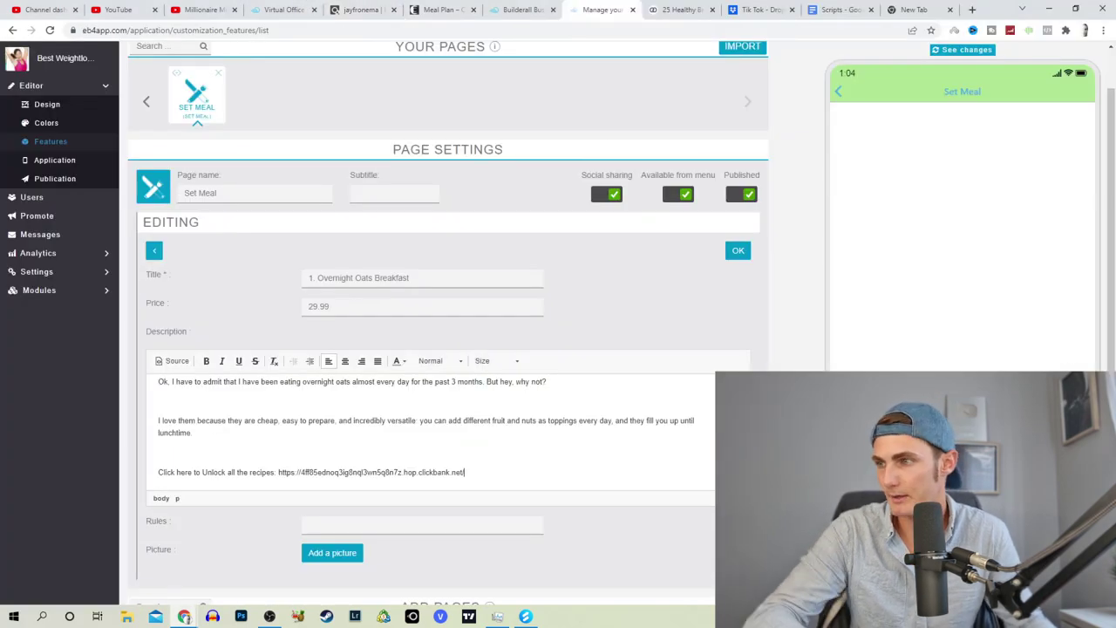
scroll(494, 506, down, 4)
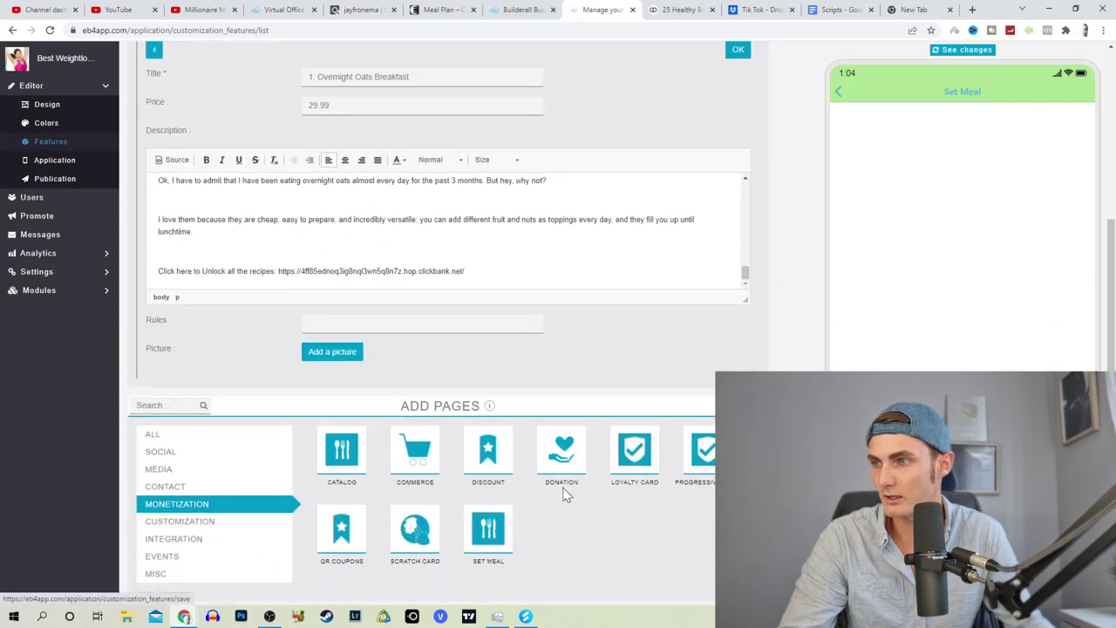
scroll(399, 413, up, 1)
Step: Download the overnight oats photo from the Gathering Dreams article as a breakfast-meal-prep JPG
click(332, 395)
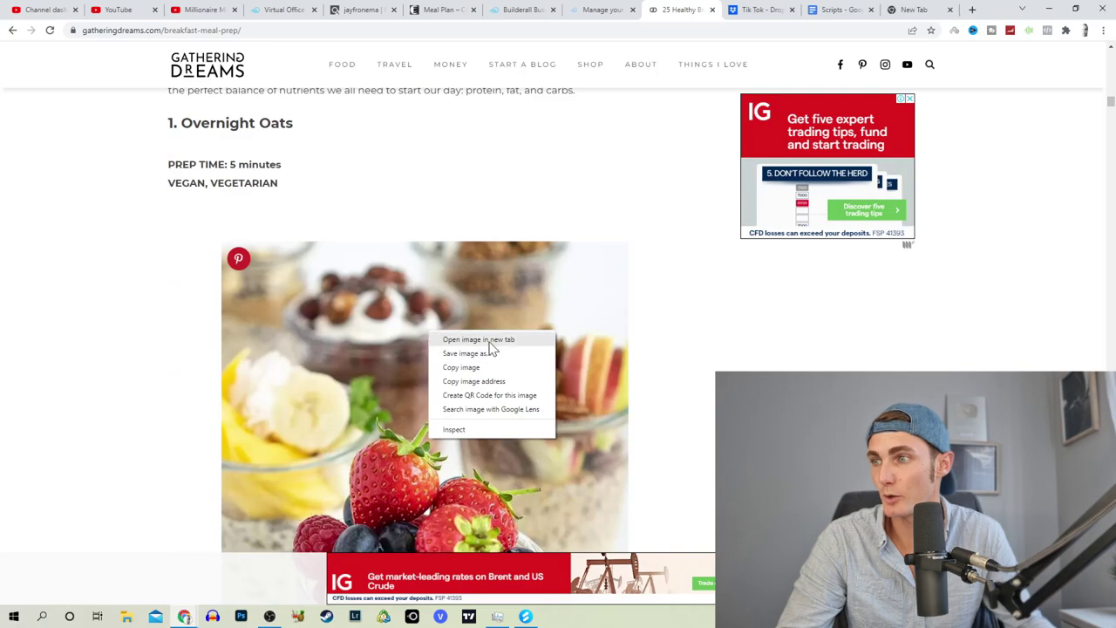
click(479, 340)
key(ctrl+Tab)
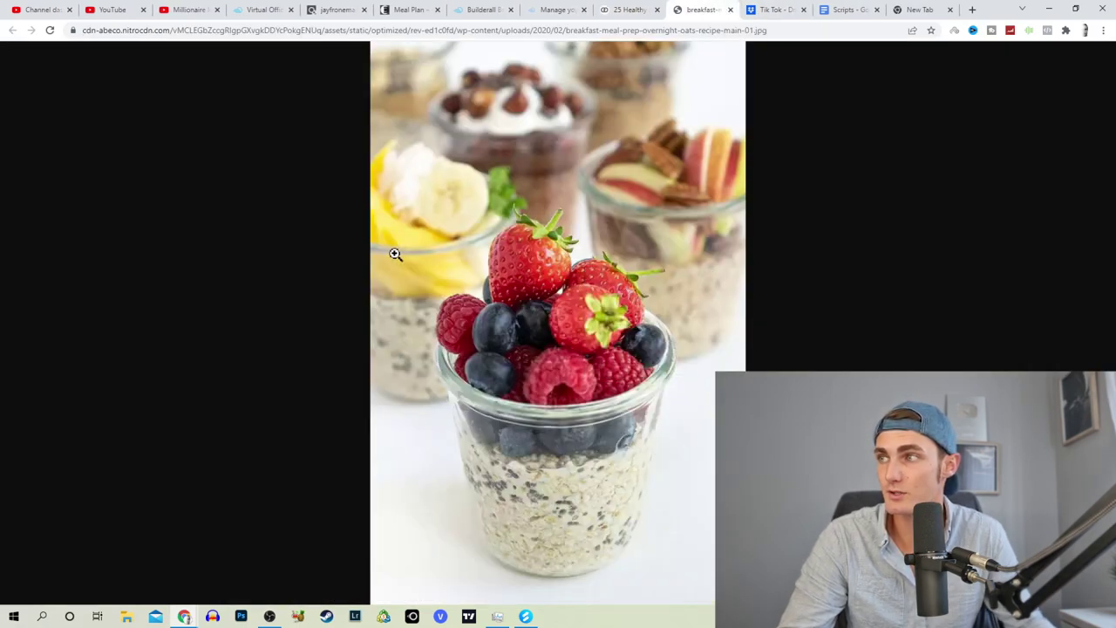
key(ctrl+s)
click(358, 521)
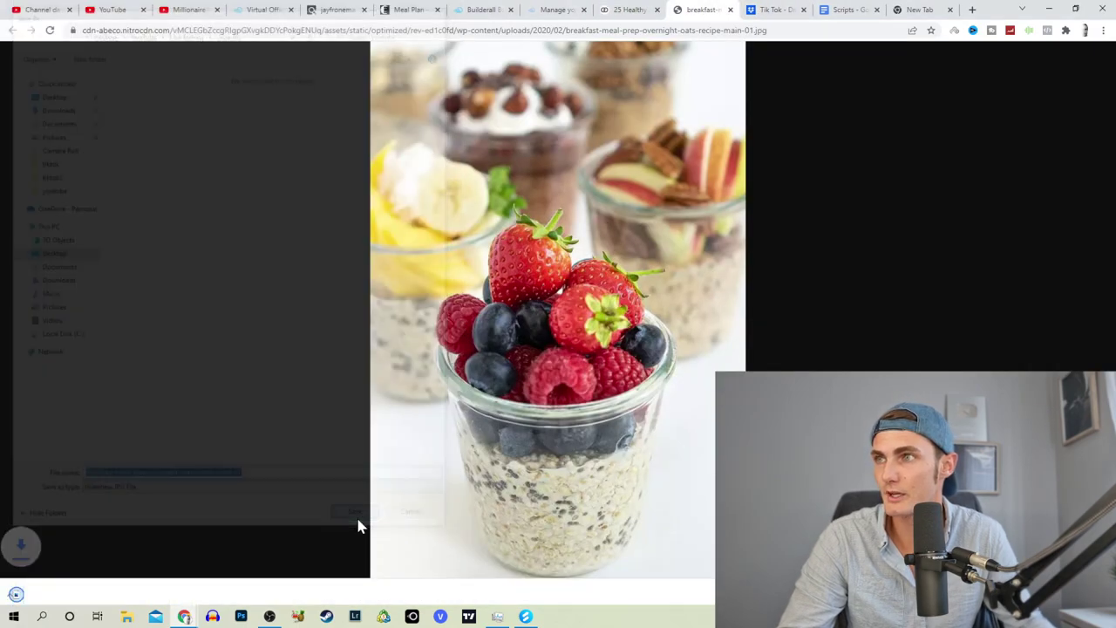
click(542, 9)
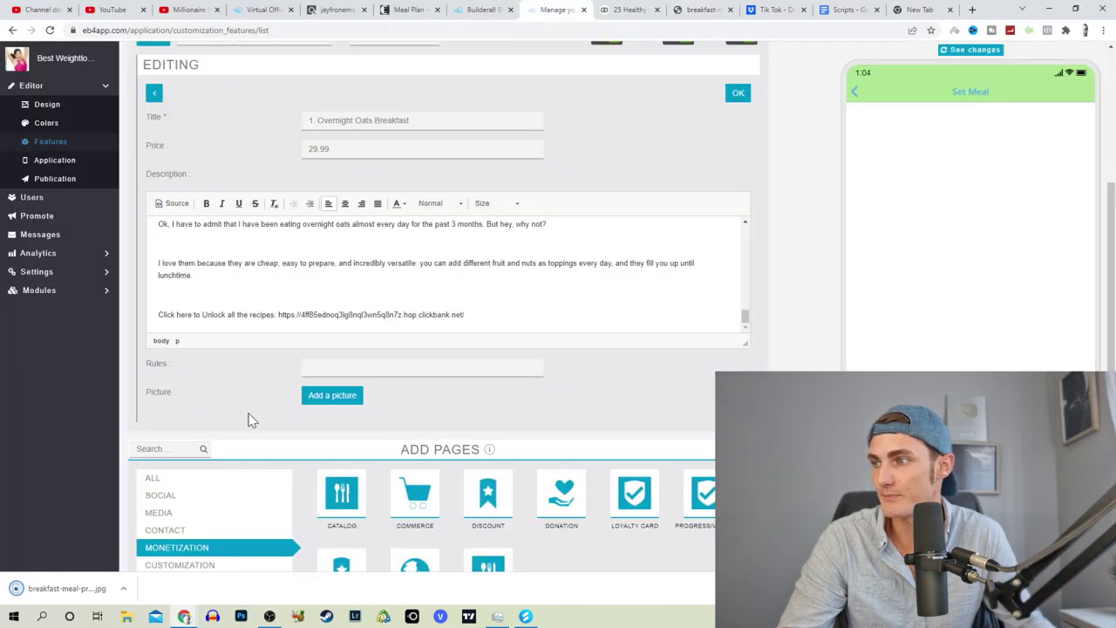
Step: Upload the breakfast oats image as the meal's picture, accept the resize, and save the item
click(343, 396)
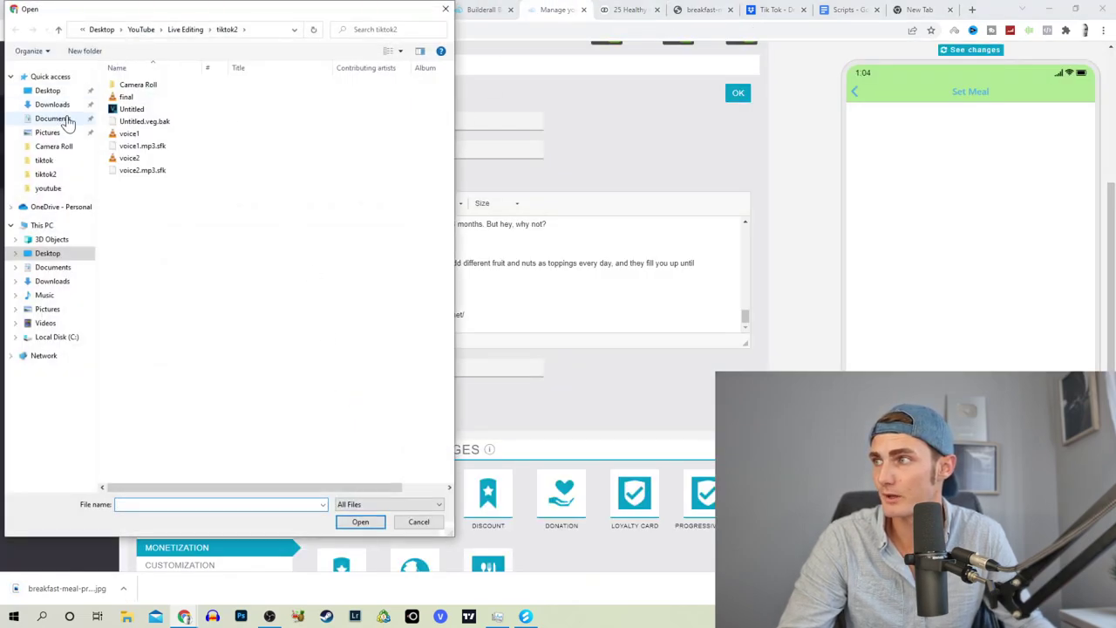
click(48, 187)
double_click(144, 113)
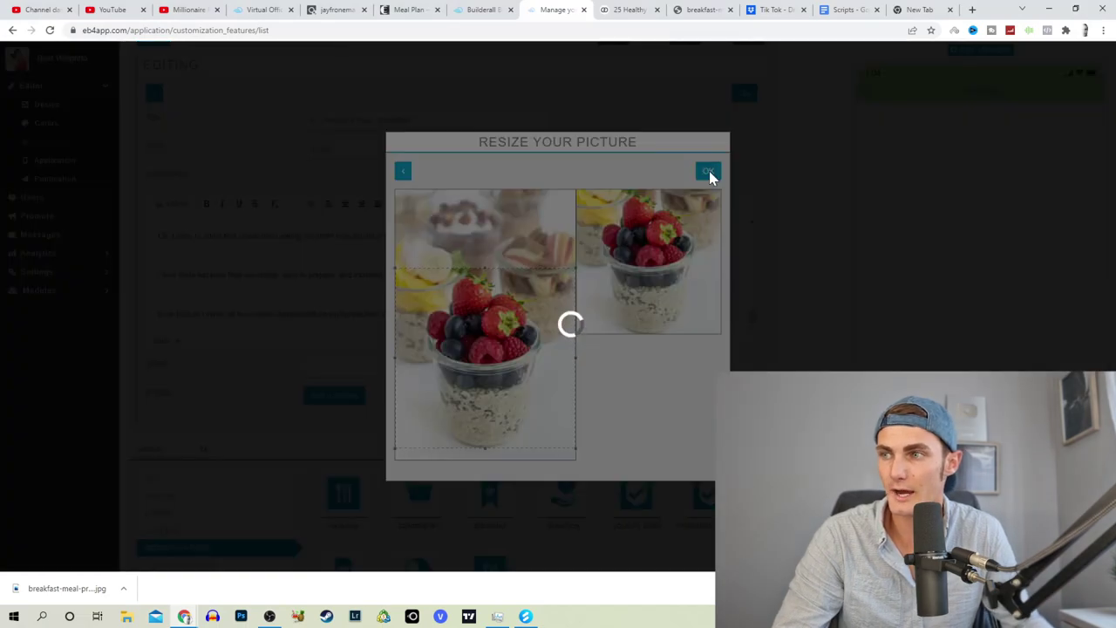
click(709, 172)
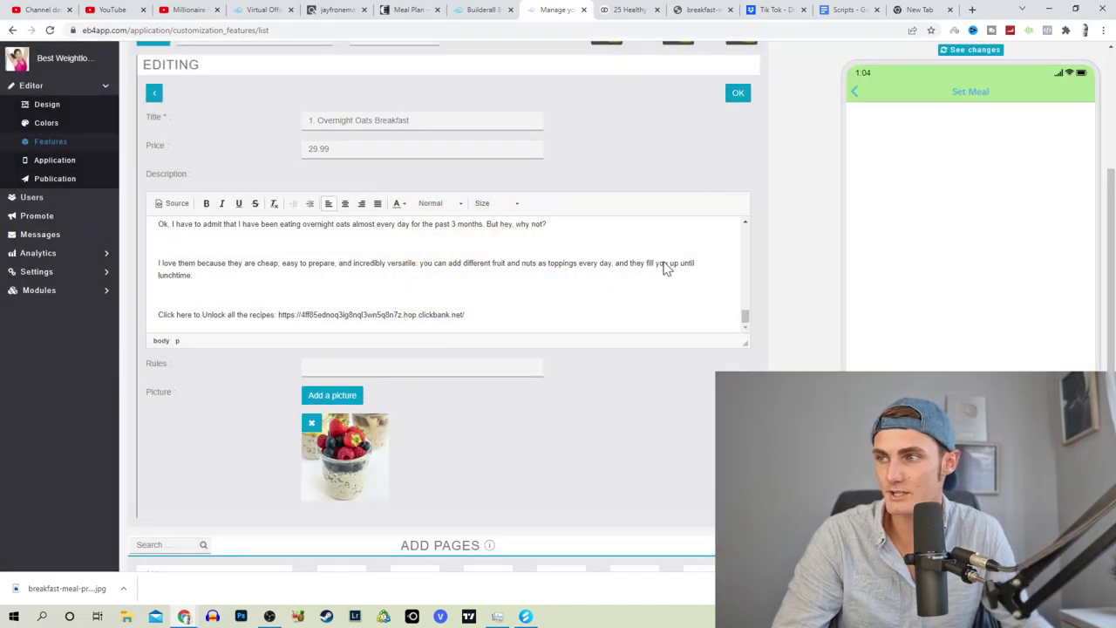
scroll(698, 262, down, 2)
scroll(688, 401, up, 3)
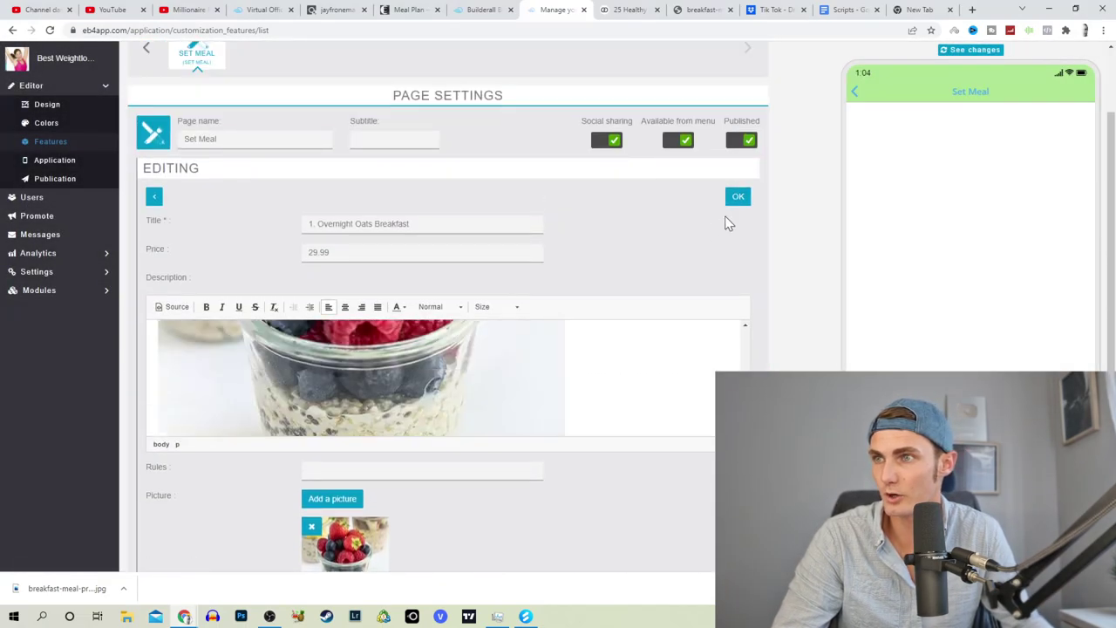
click(737, 197)
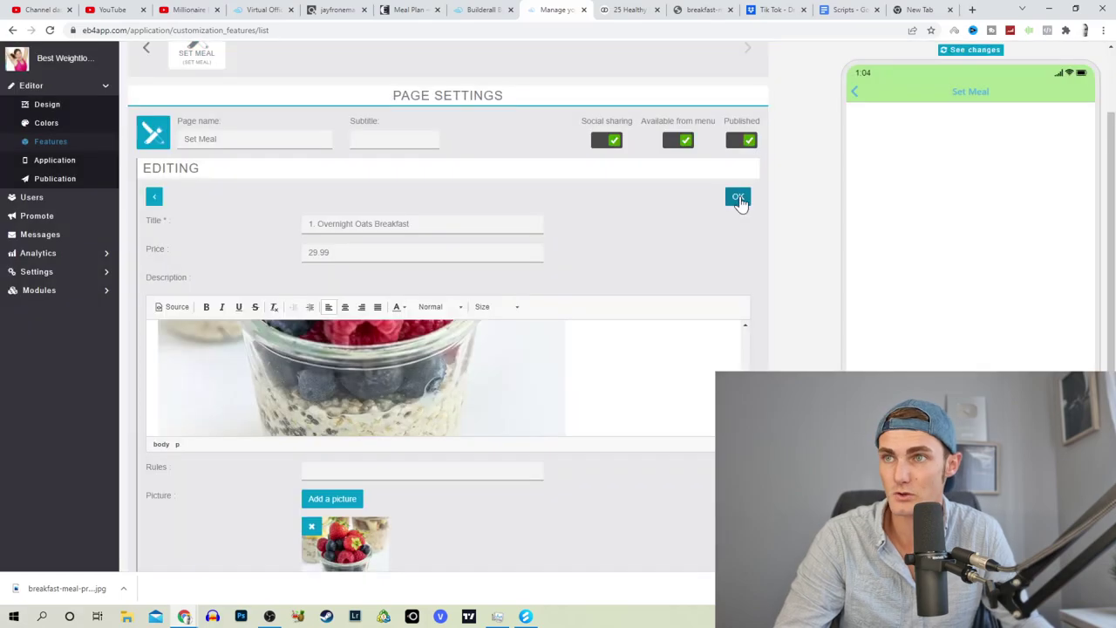
Step: Check the Gathering Dreams article, then reload the app's page list and Features
key(ctrl+Tab)
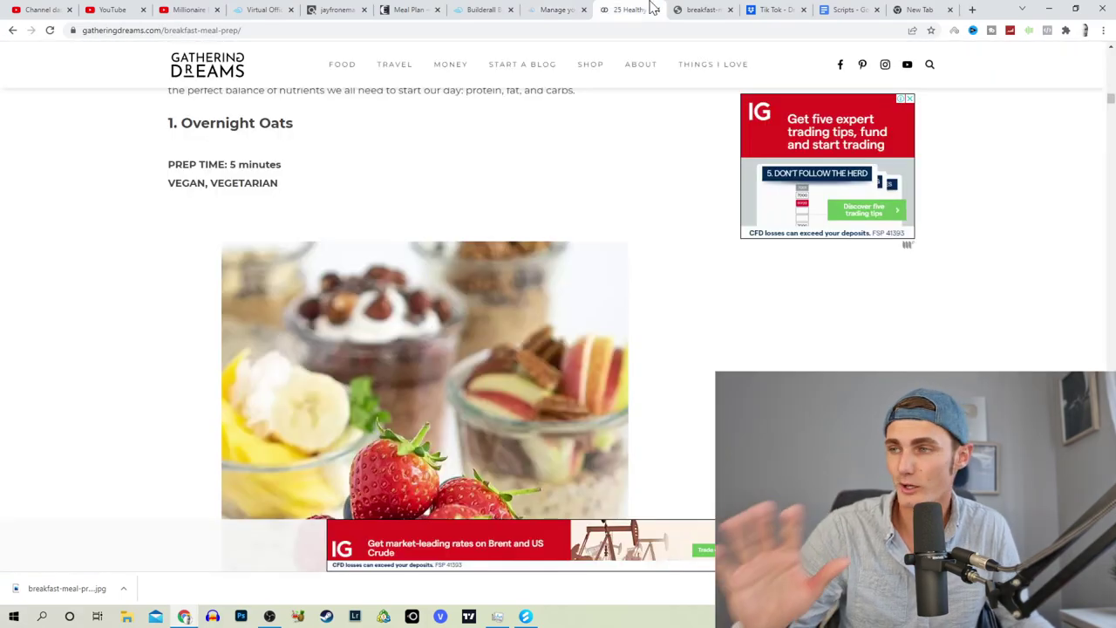
scroll(589, 288, down, 2)
click(556, 7)
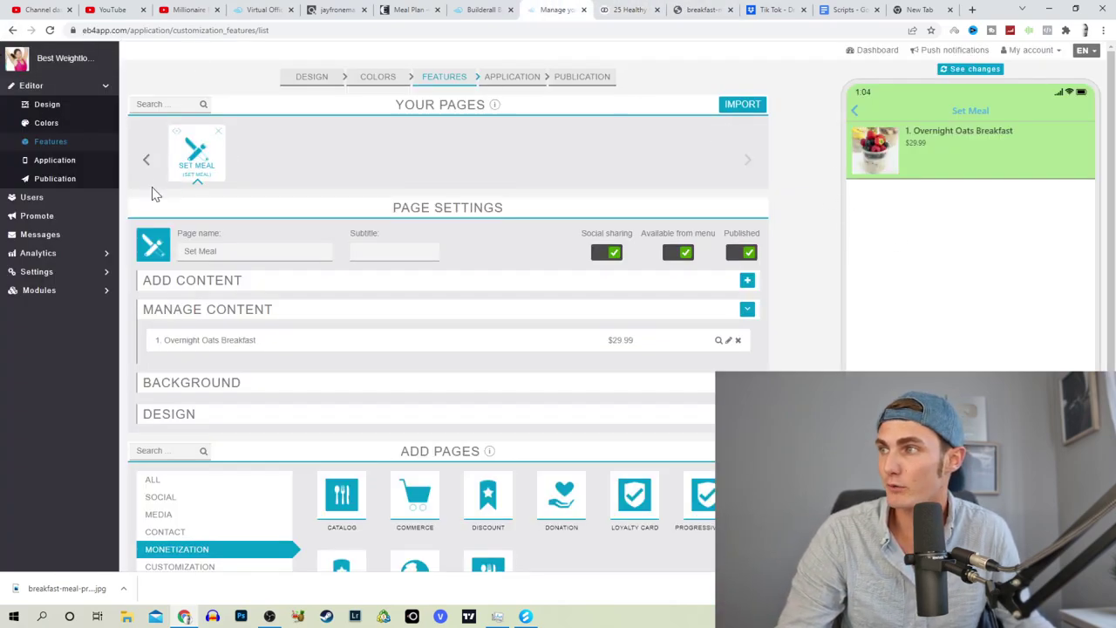
click(148, 162)
click(48, 143)
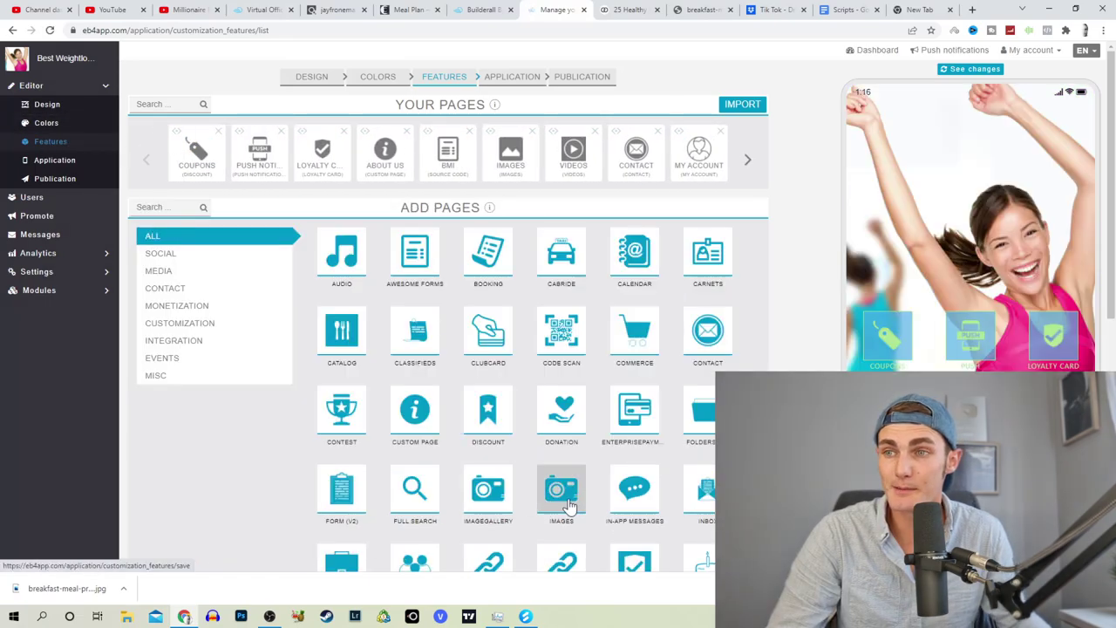
click(629, 10)
Step: Search images for 'keto diet plan before and afterwards' and open a before-and-after result
key(ctrl+l)
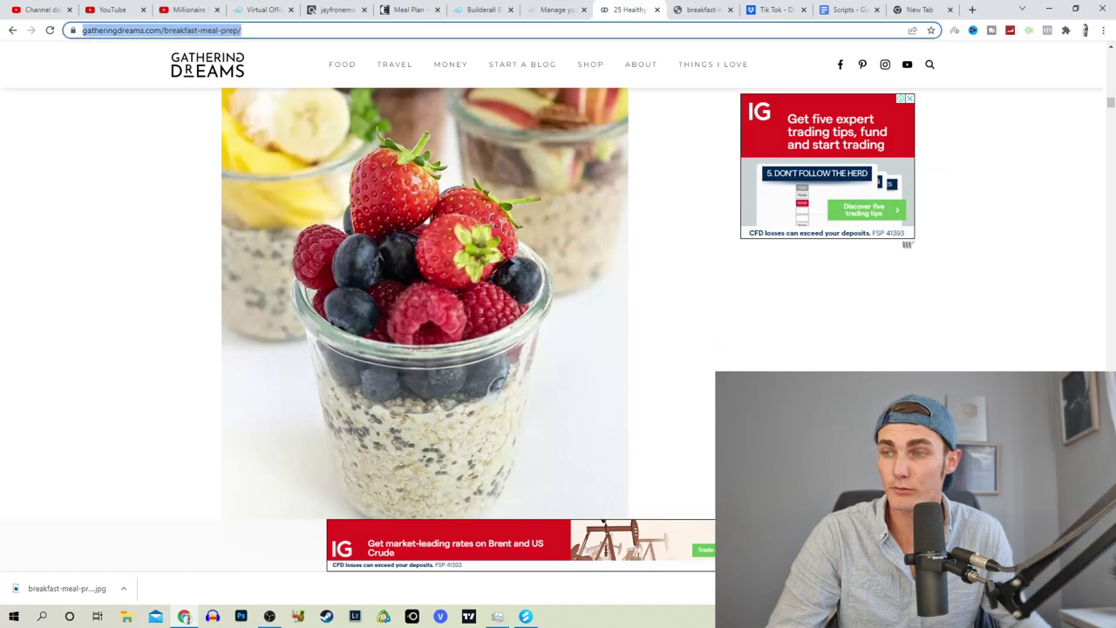
text(keto diet )
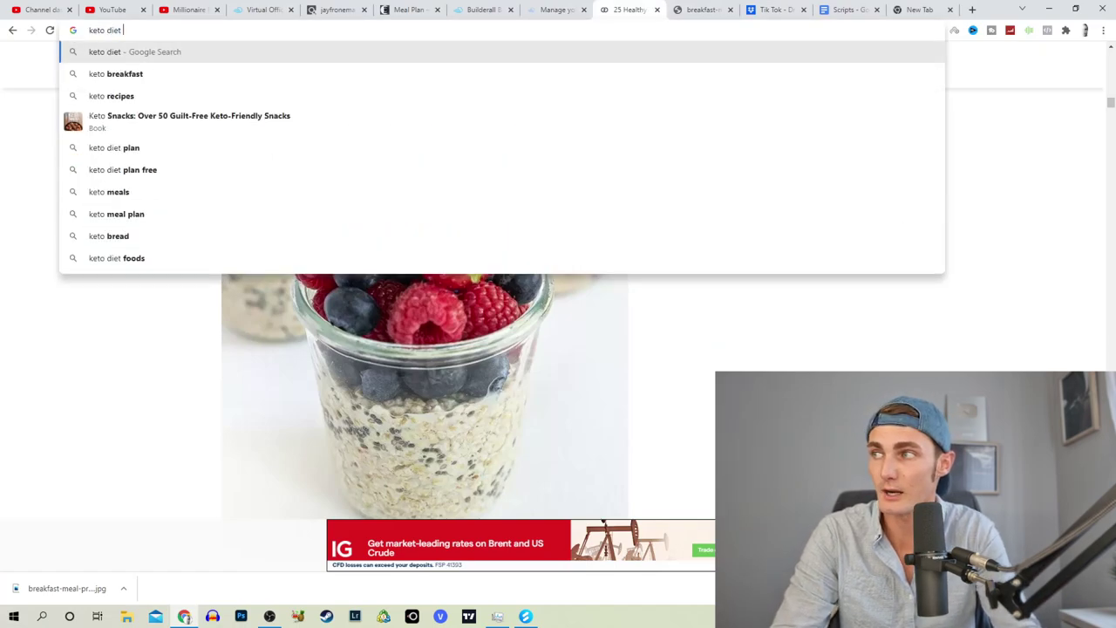
text(plan before and afr)
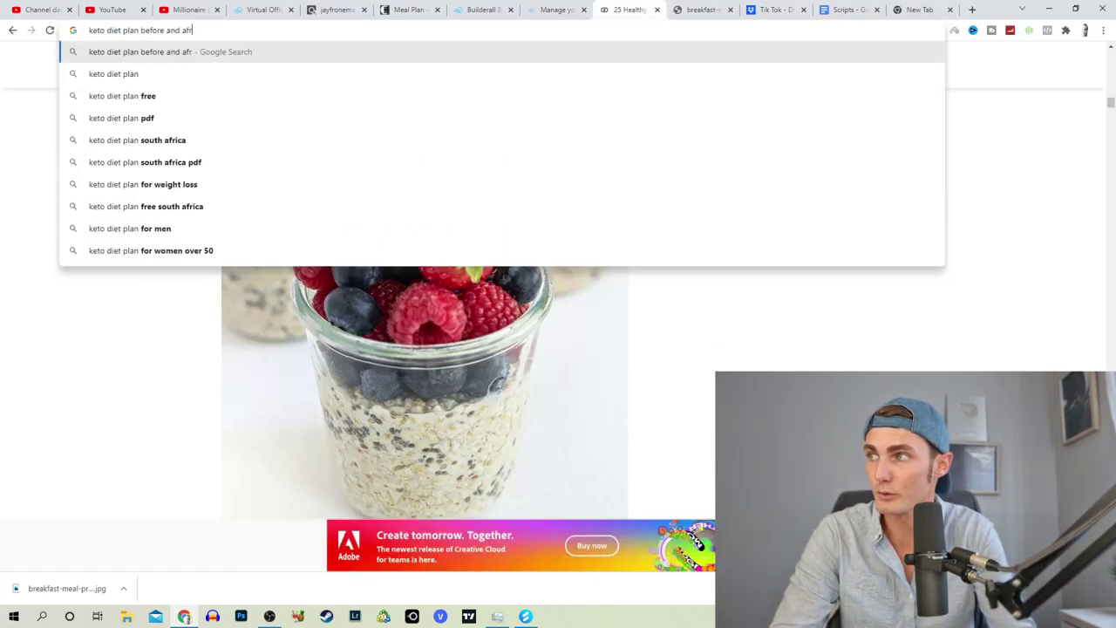
text(wards)
key(Return)
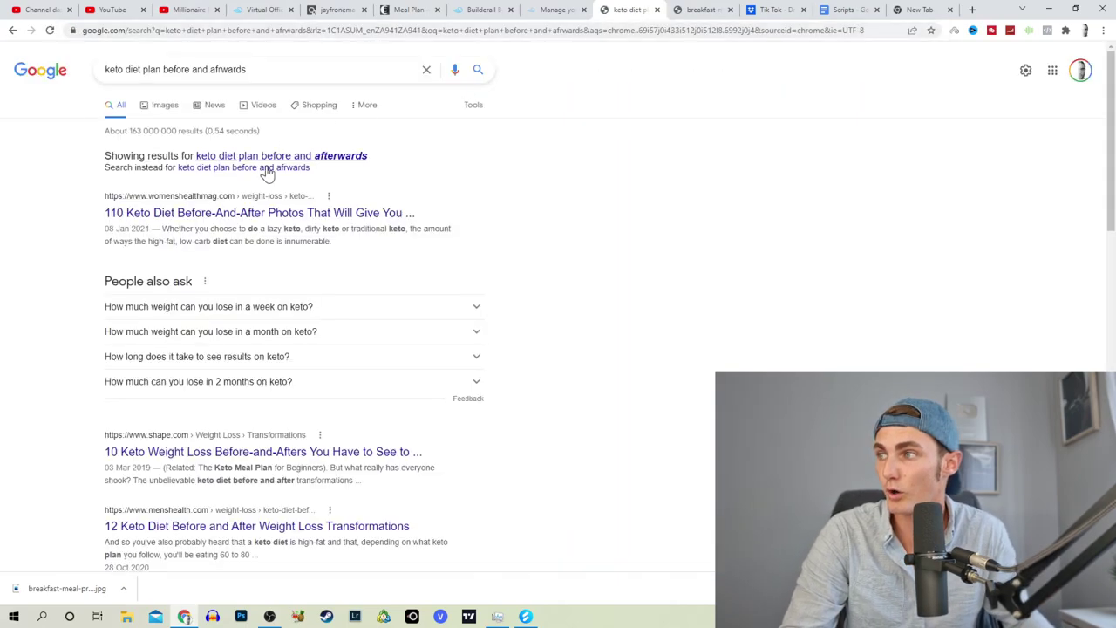
click(294, 161)
click(168, 106)
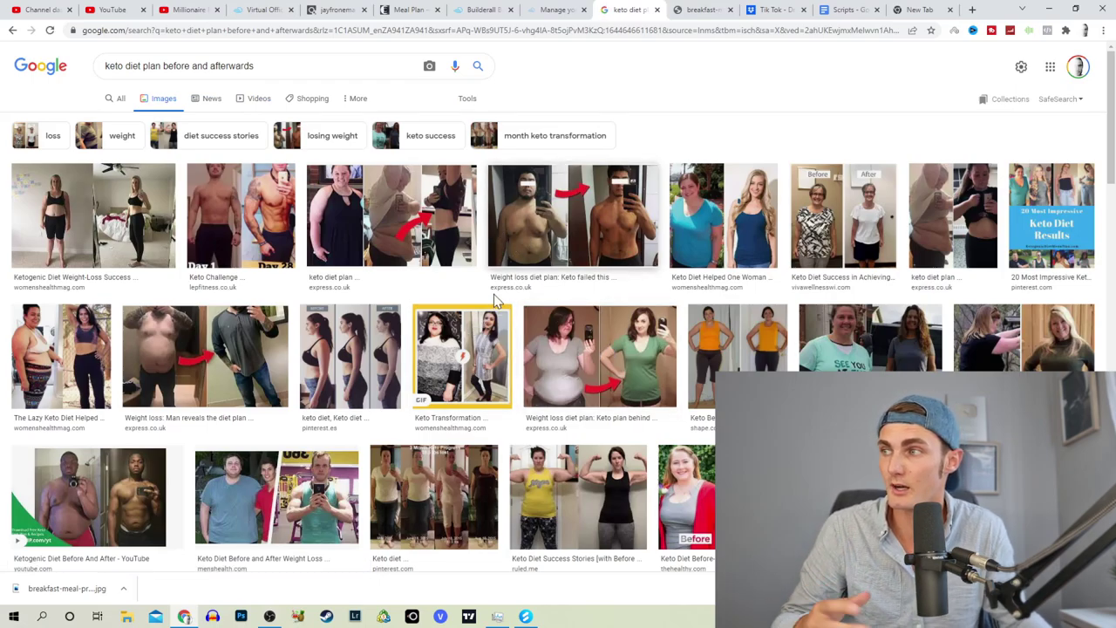
click(494, 293)
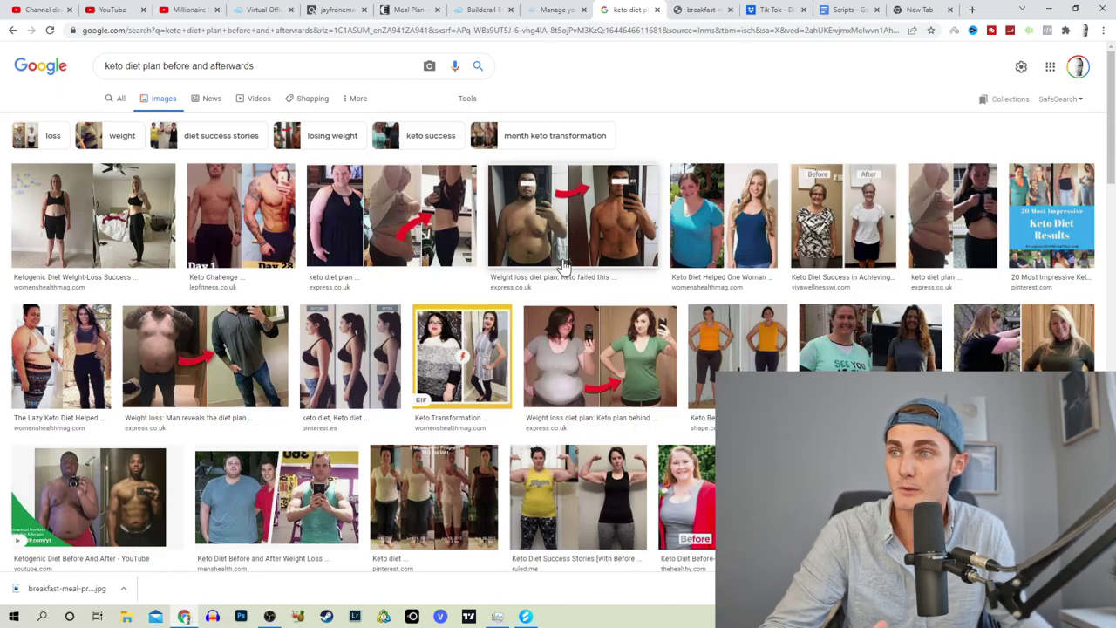
key(ctrl+shift+Tab)
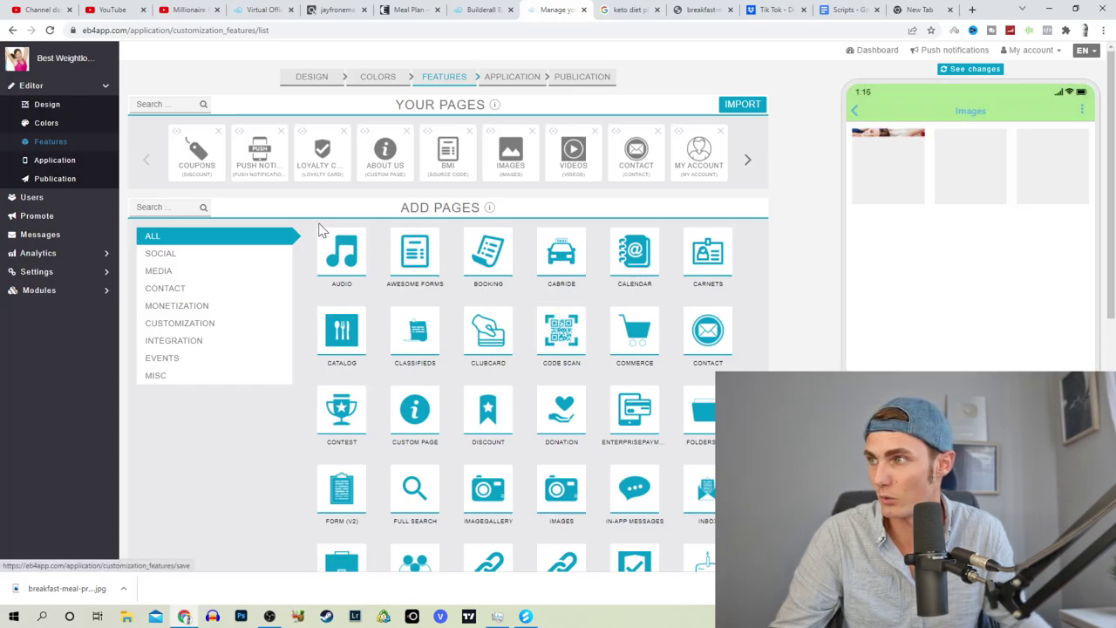
Step: Open the app's Images page and expand its Add Content options
click(511, 165)
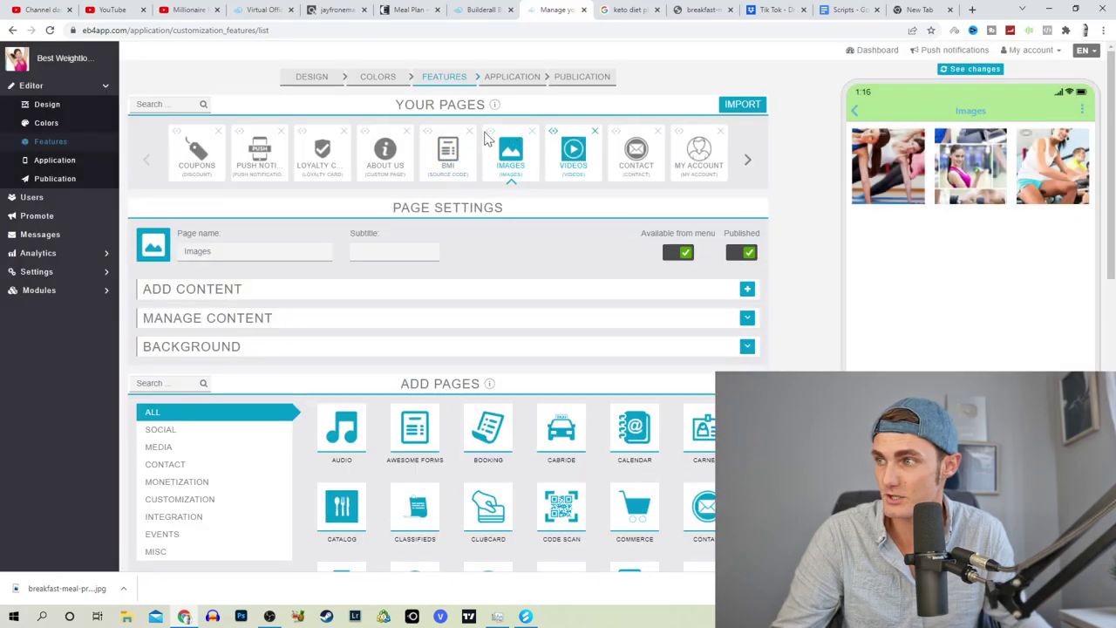
click(745, 289)
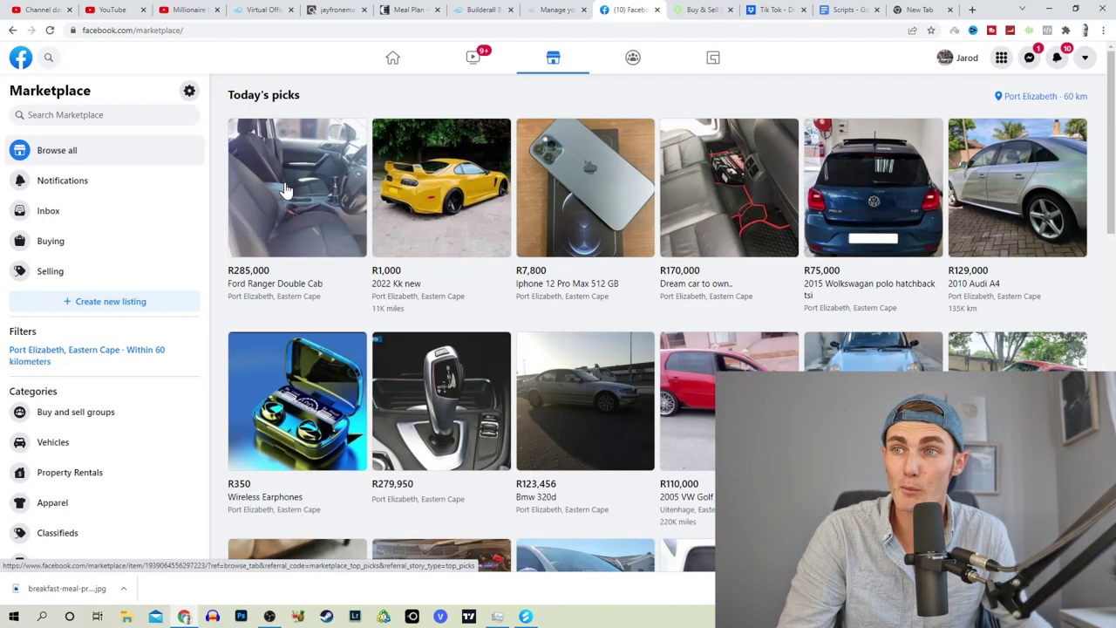
Step: Create an Item for Sale listing titled 'I Design Mobile Apps And Websites for R300/Month (No upfront Fees Required)'
click(70, 300)
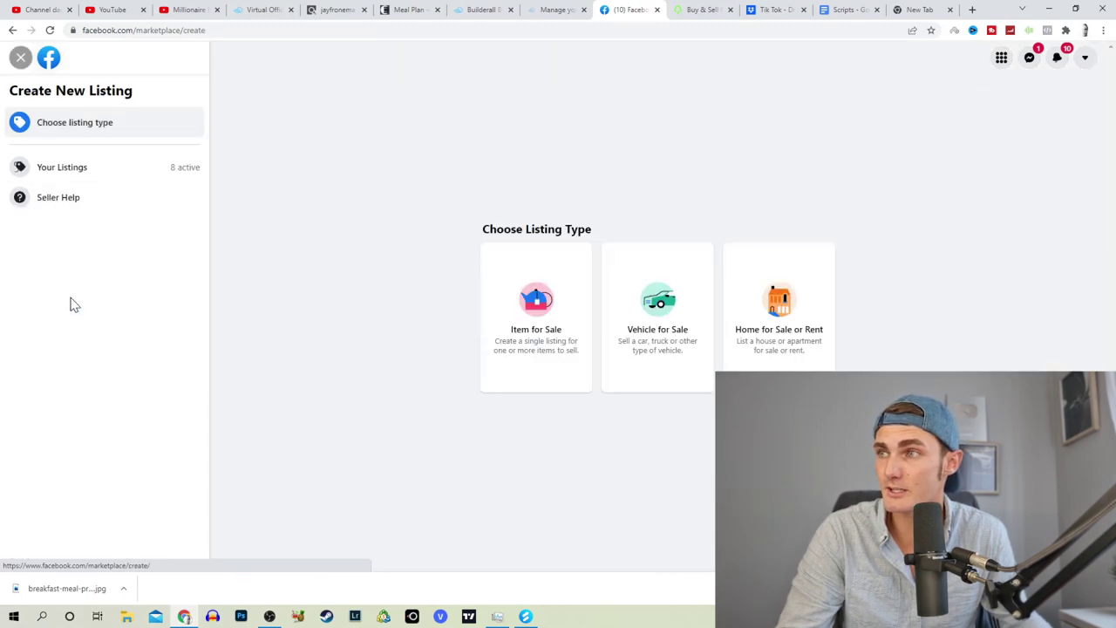
click(553, 323)
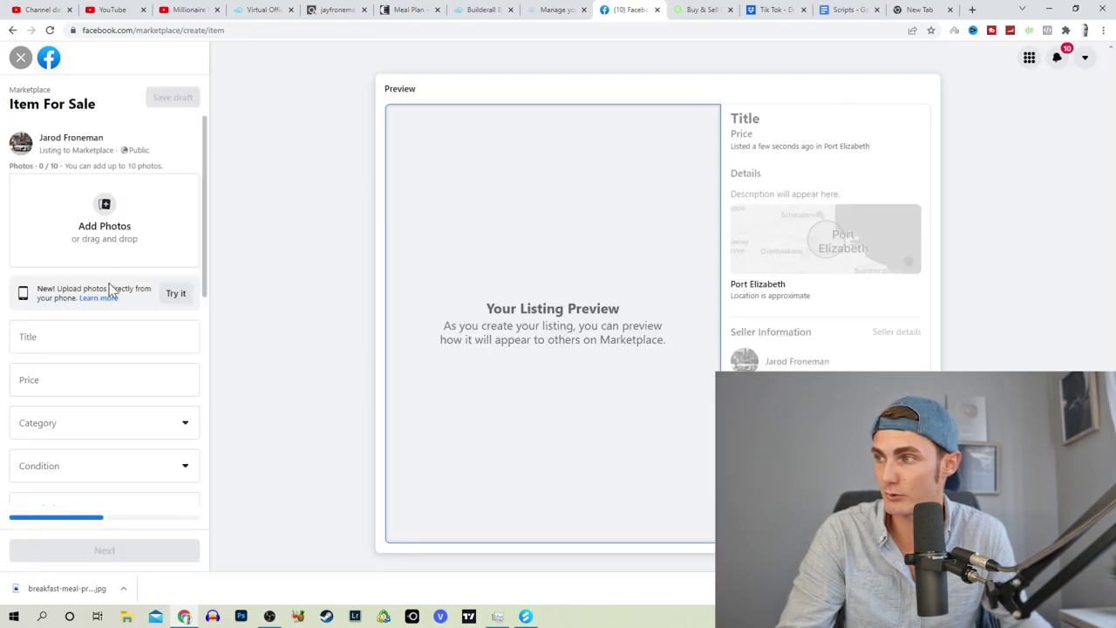
click(100, 336)
text(I Design Mob)
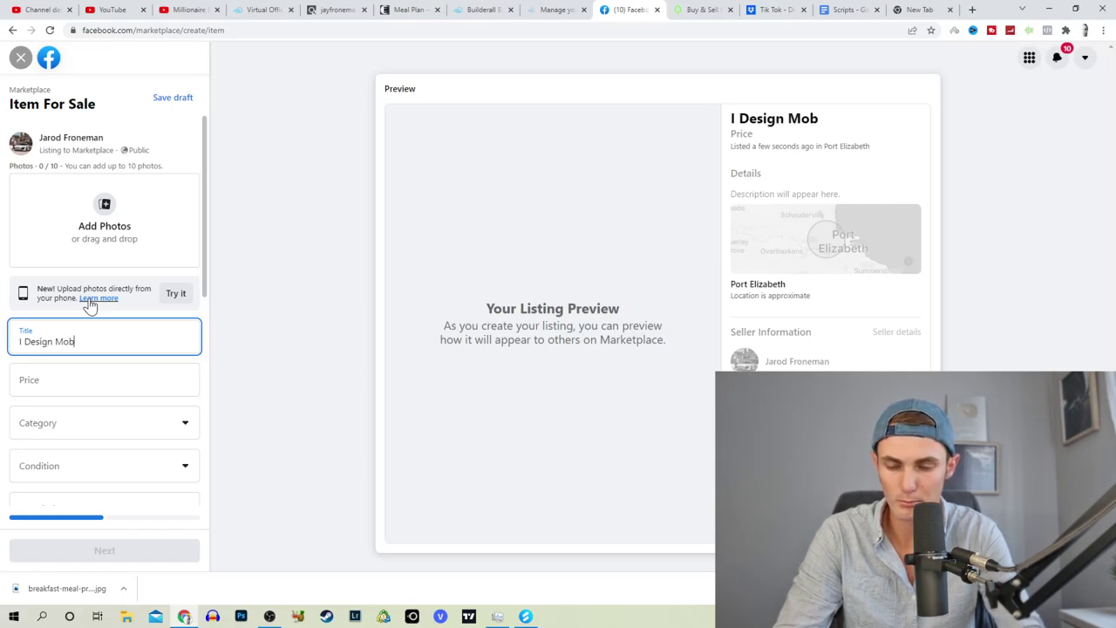
text(iule)
key(BackSpace)
key(BackSpace)
key(BackSpace)
key(BackSpace)
text(le Apps And)
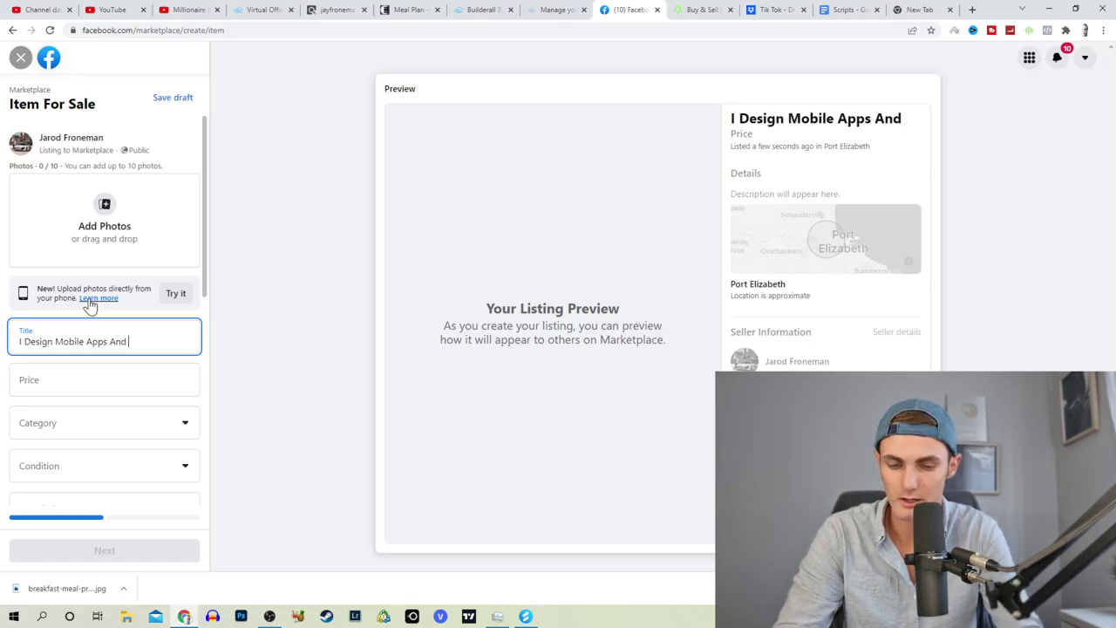
text( Websites for )
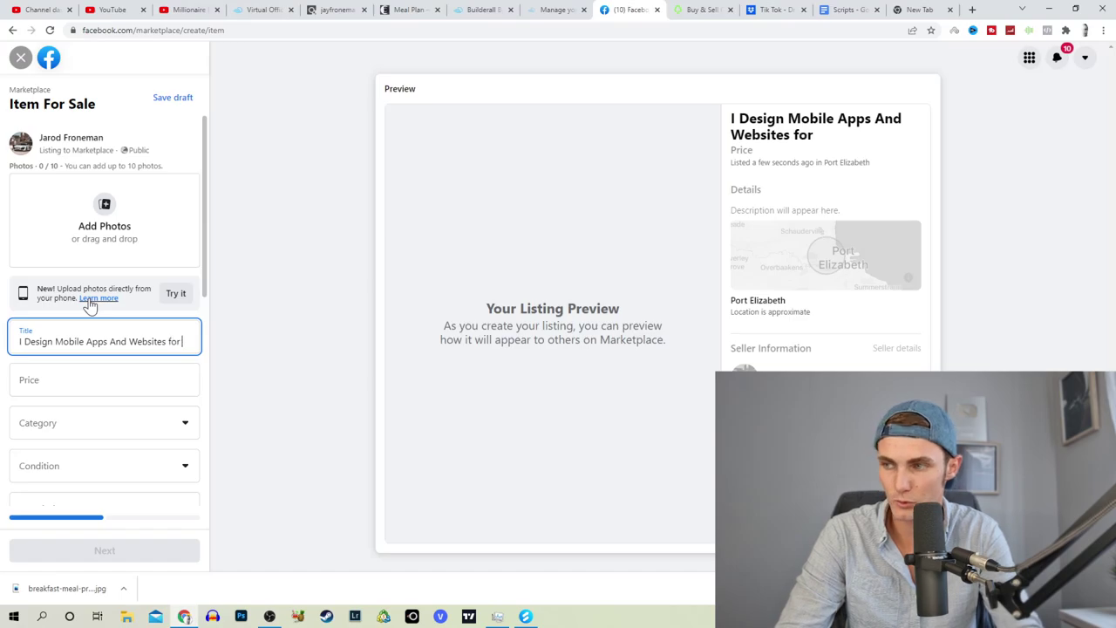
text(ju)
key(BackSpace)
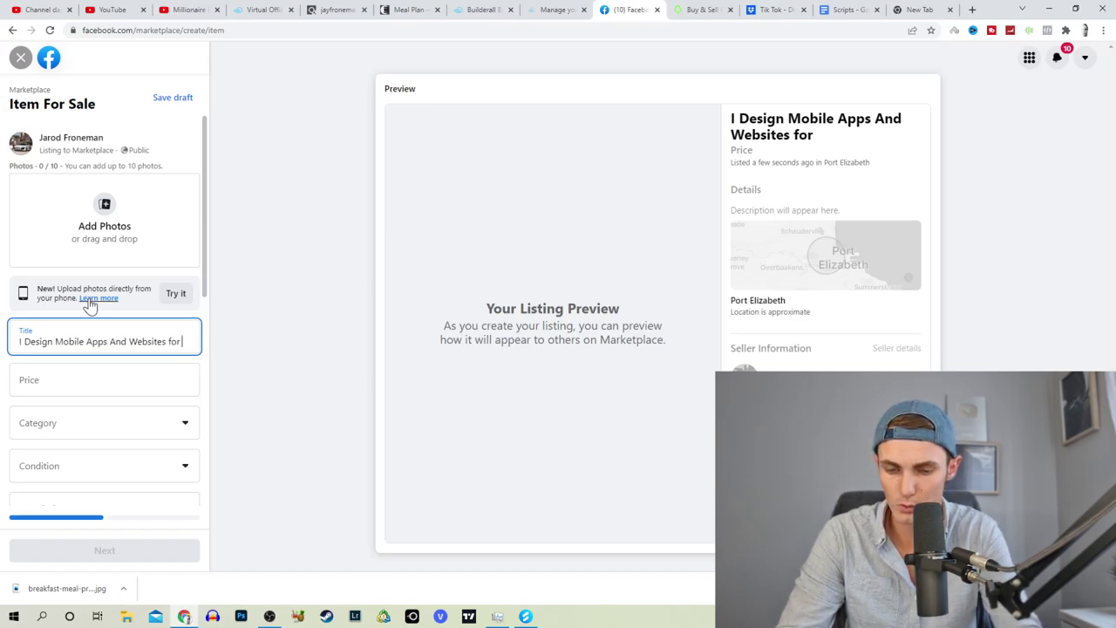
text(300)
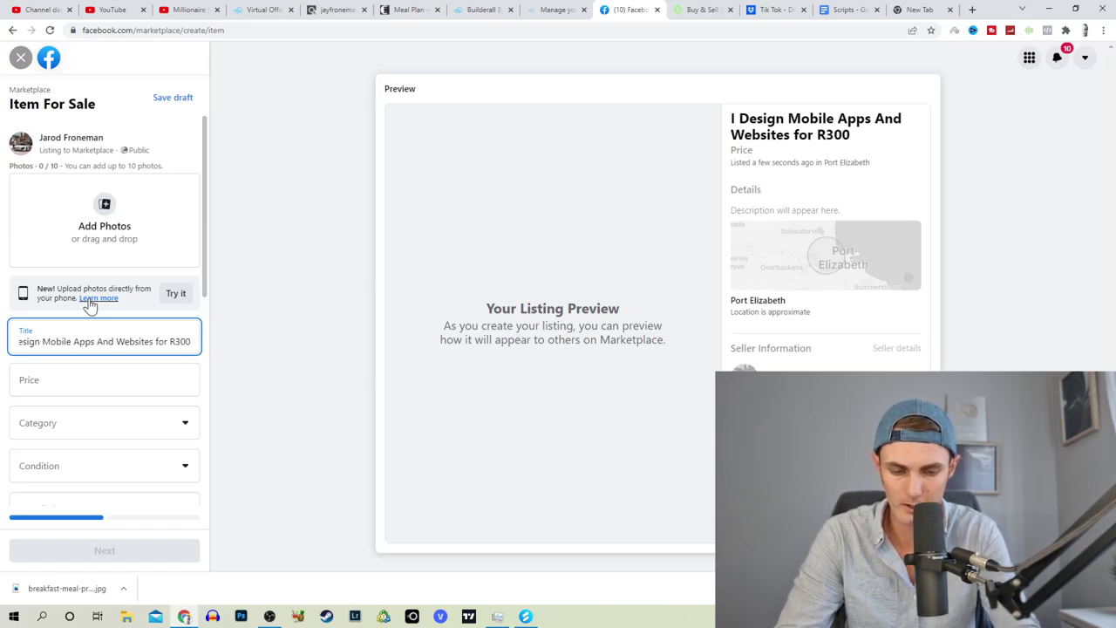
text(/Month (No upfrot)
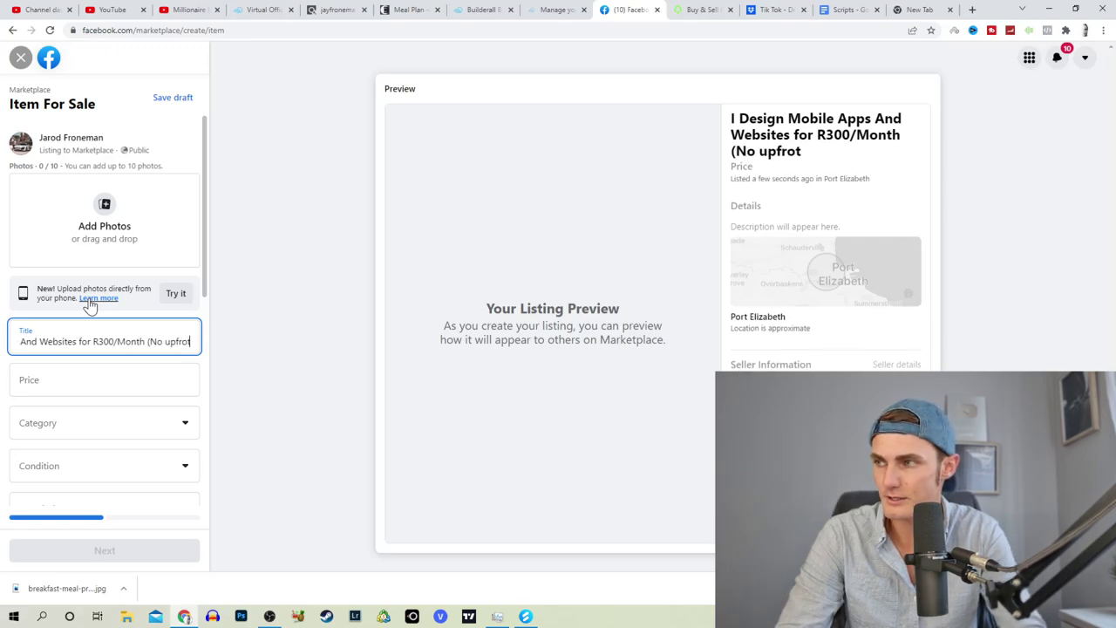
key(BackSpace)
text(nt Fees R)
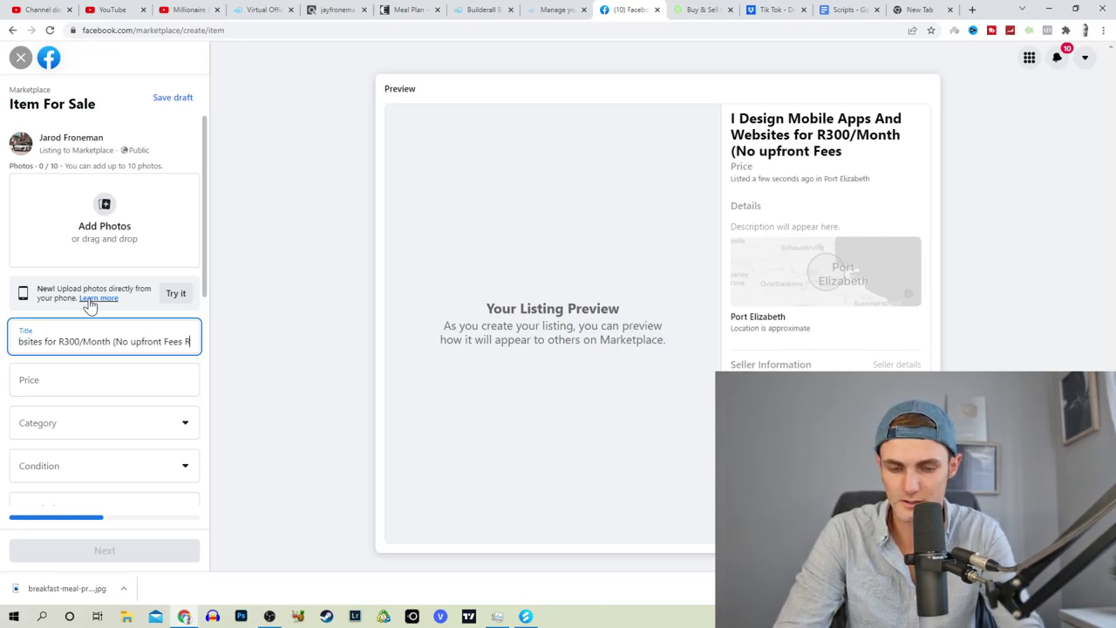
text(equired))
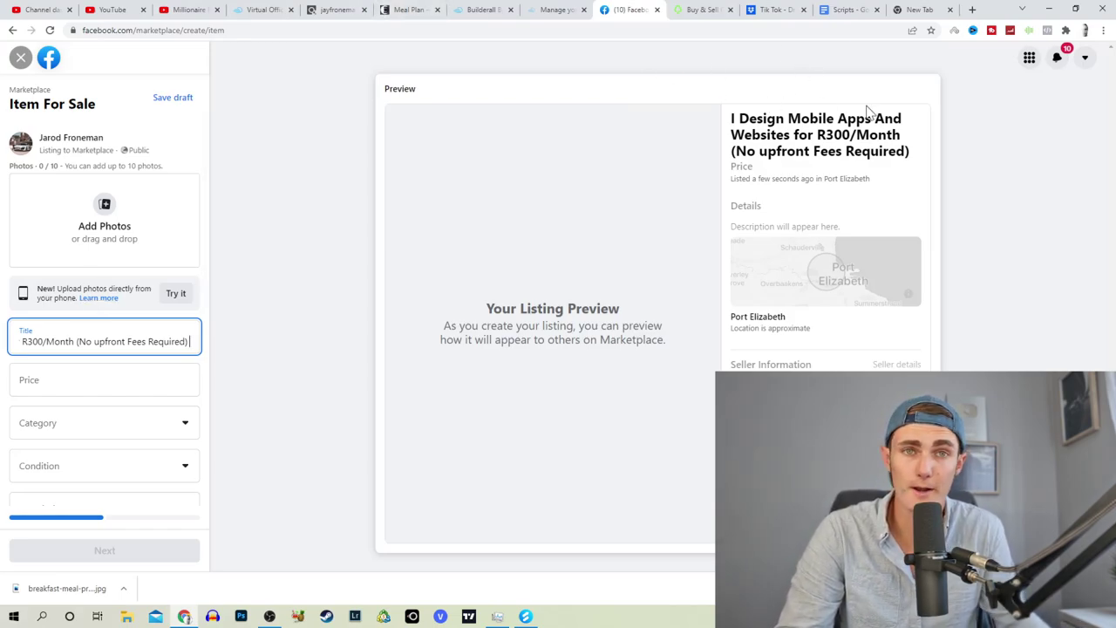
click(104, 381)
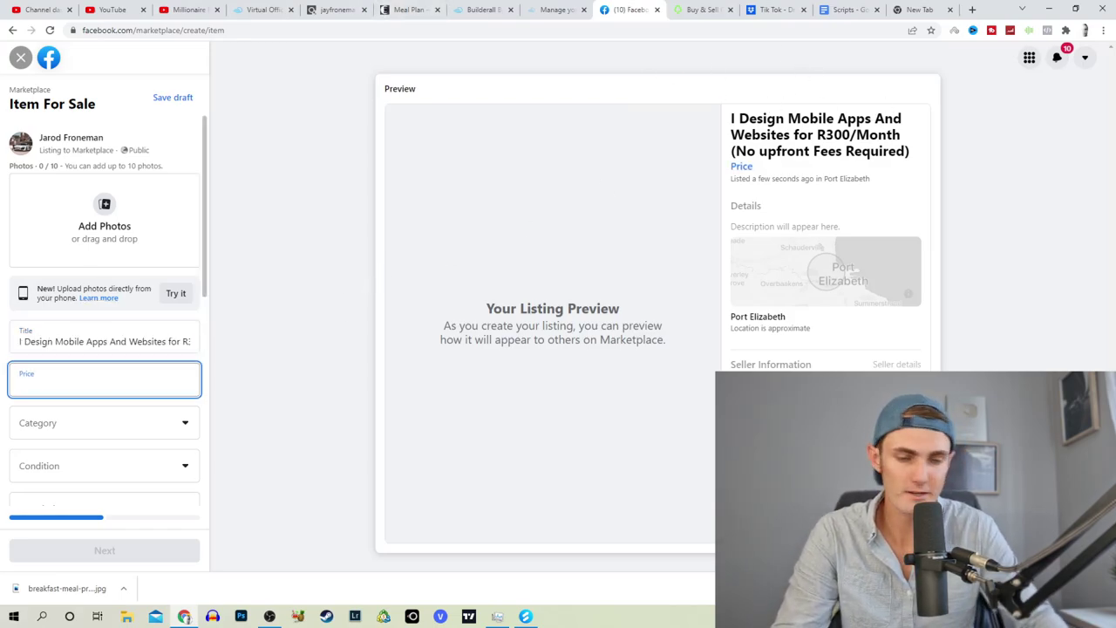
Step: Set the listing category to Mobile phones and the condition to New
click(105, 420)
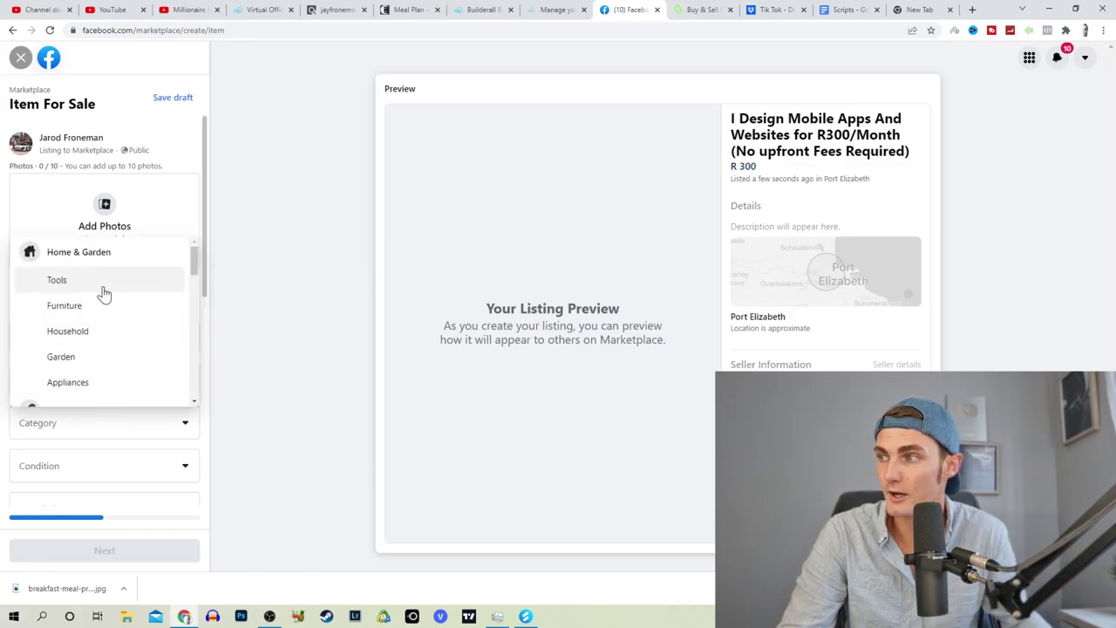
scroll(104, 297, down, 3)
scroll(103, 299, down, 6)
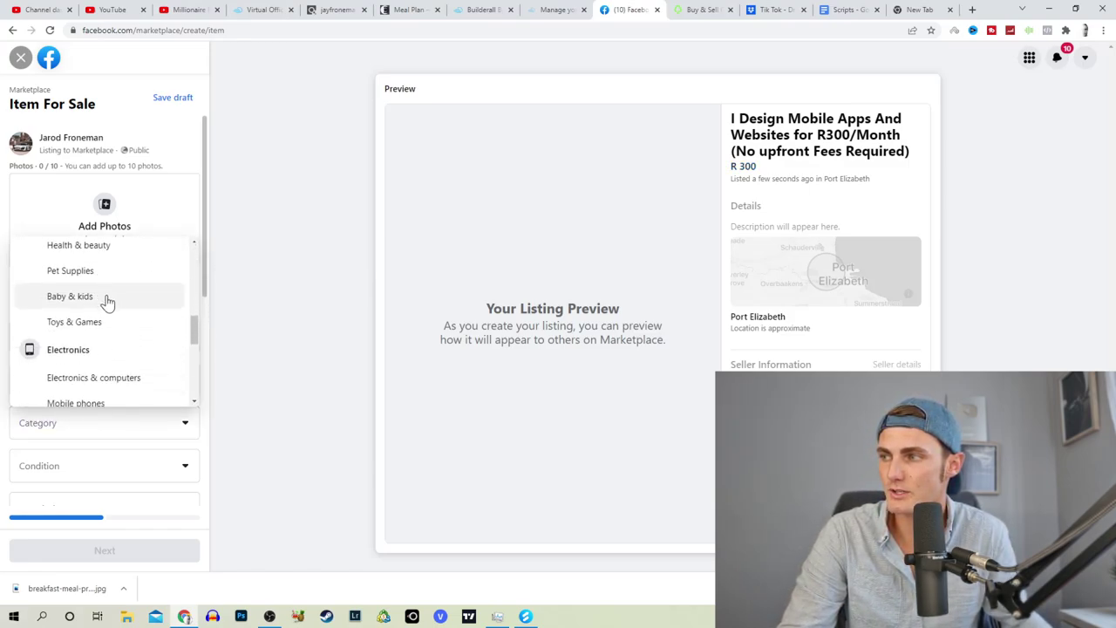
scroll(110, 327, up, 1)
scroll(110, 327, down, 5)
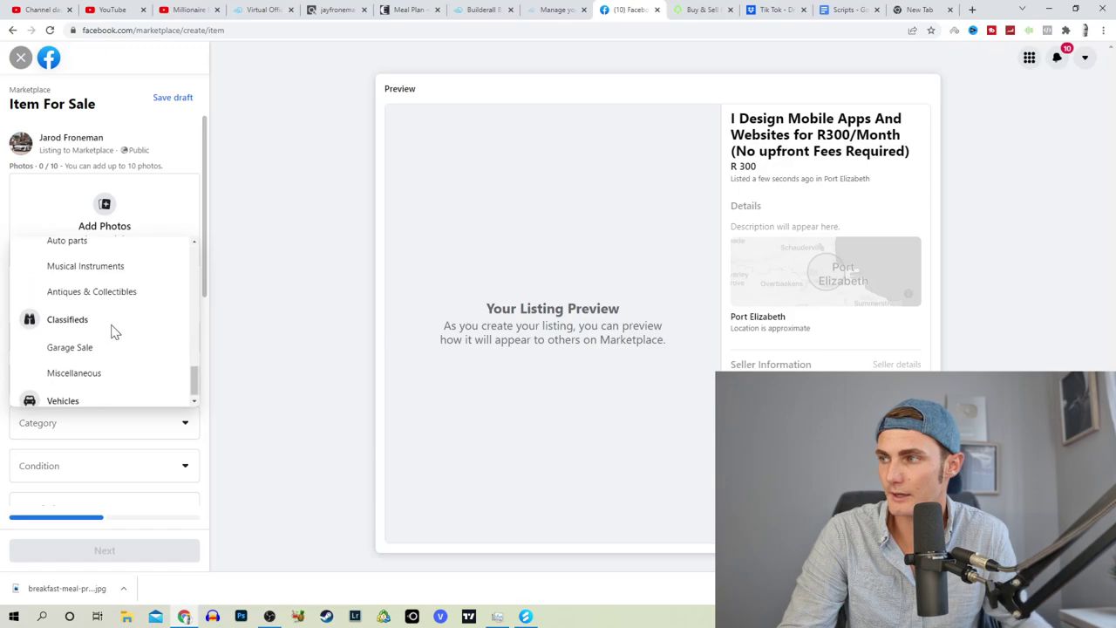
scroll(110, 357, up, 5)
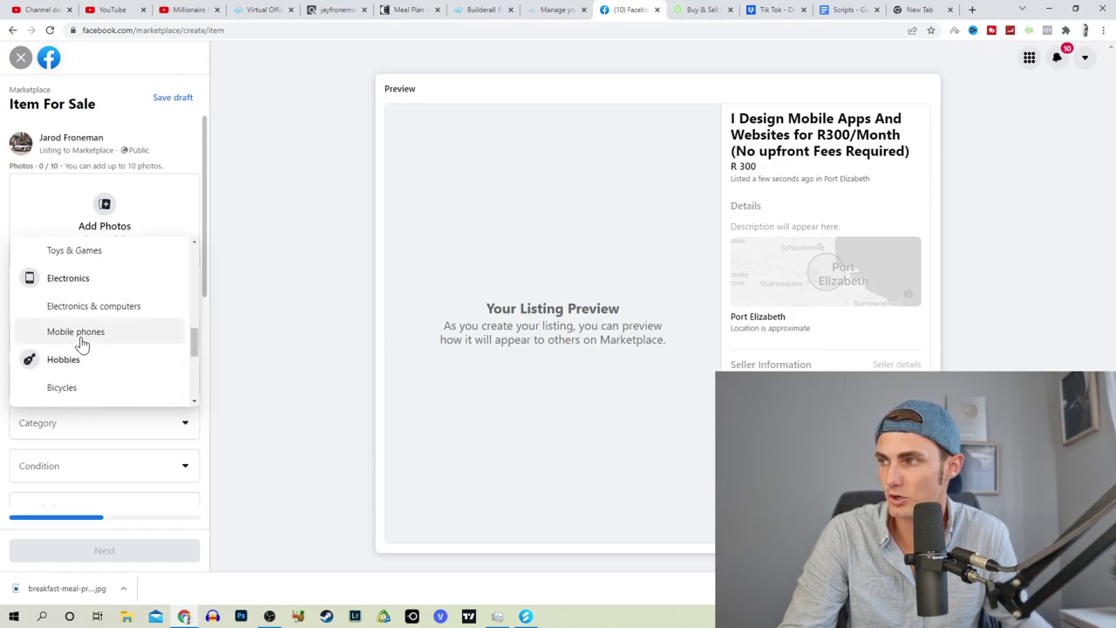
click(82, 331)
click(58, 350)
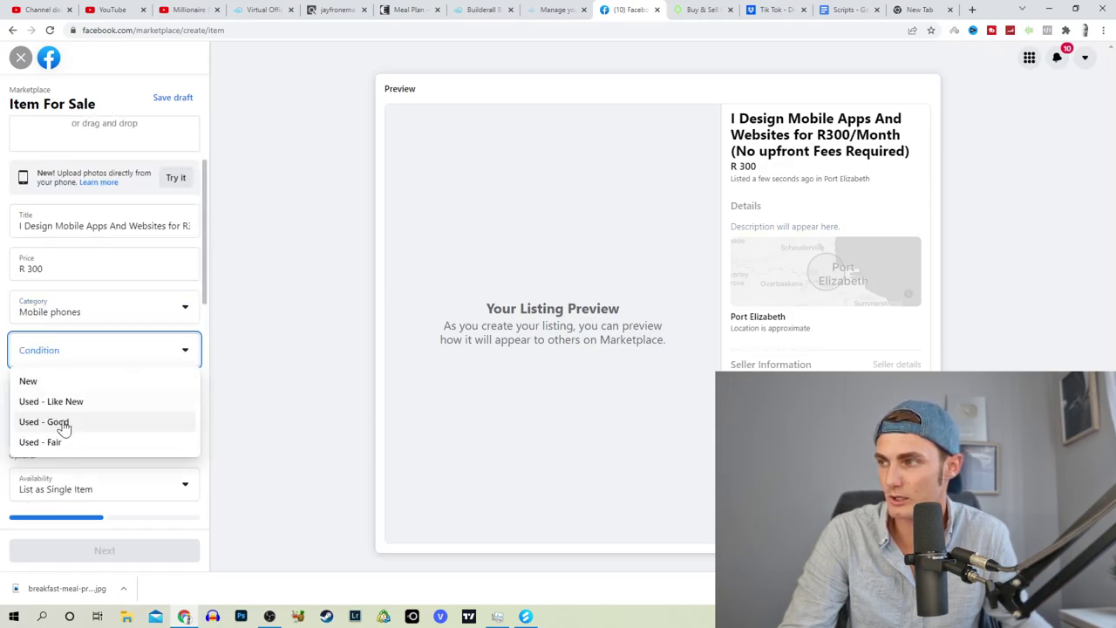
click(55, 401)
click(105, 349)
click(31, 379)
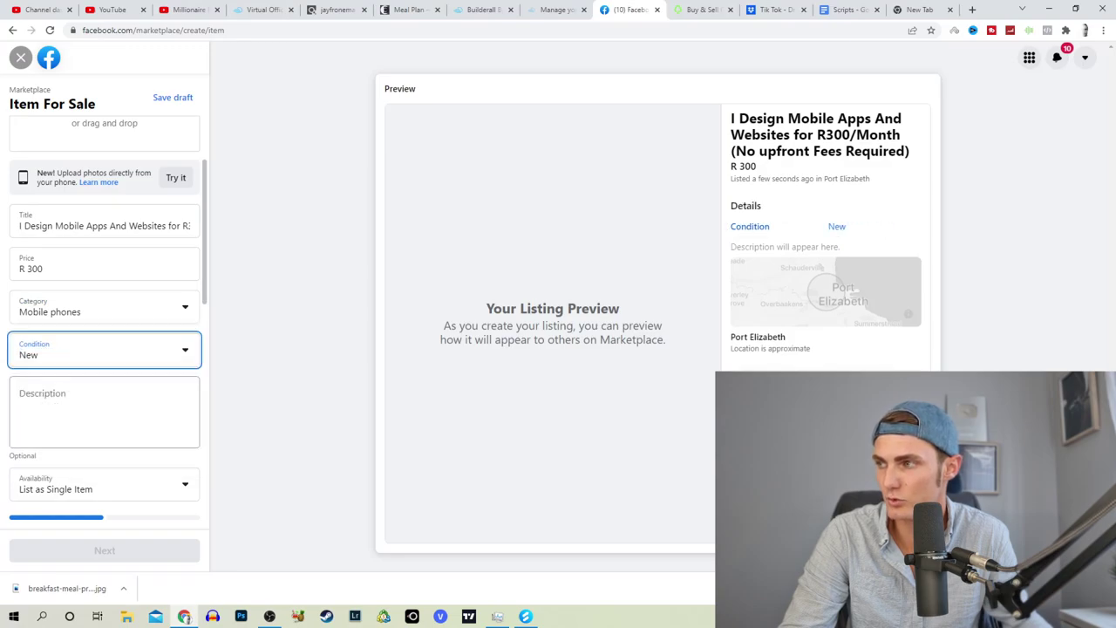
Step: Write a listing description offering niche mobile app design
click(87, 409)
scroll(105, 393, down, 1)
text(I design any niche mobile apps for your)
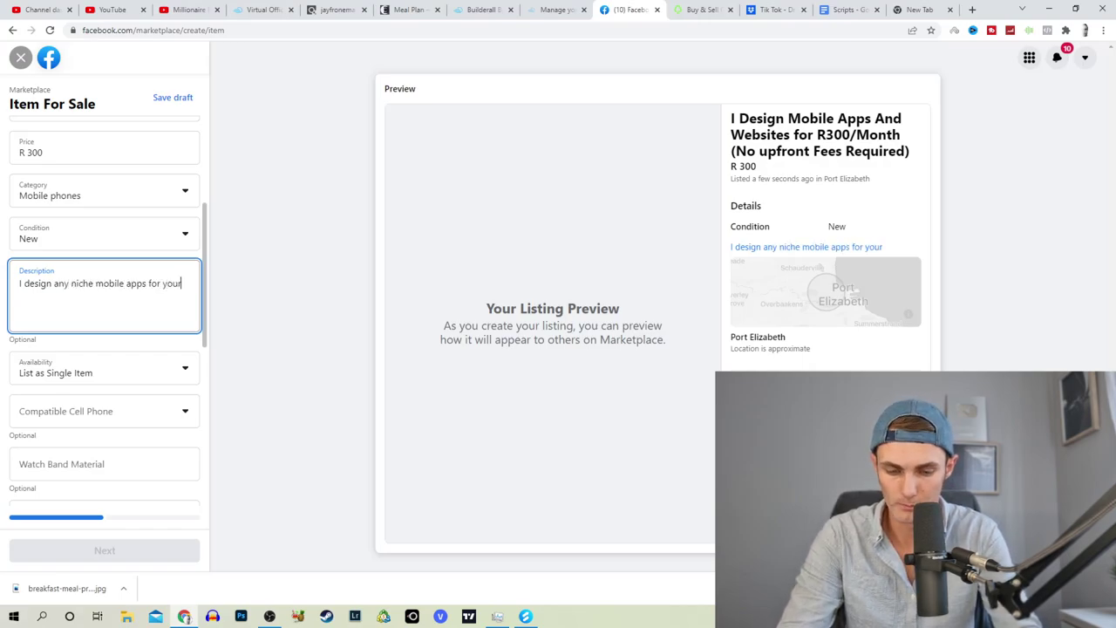
text(/ p)
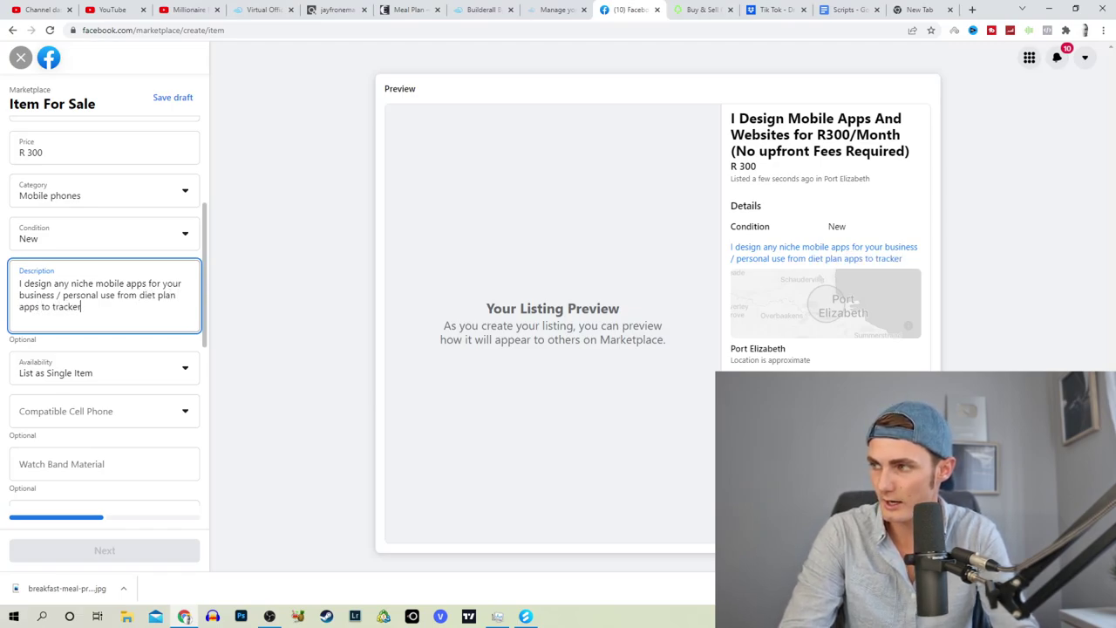
text(s. You name it. Send me a W)
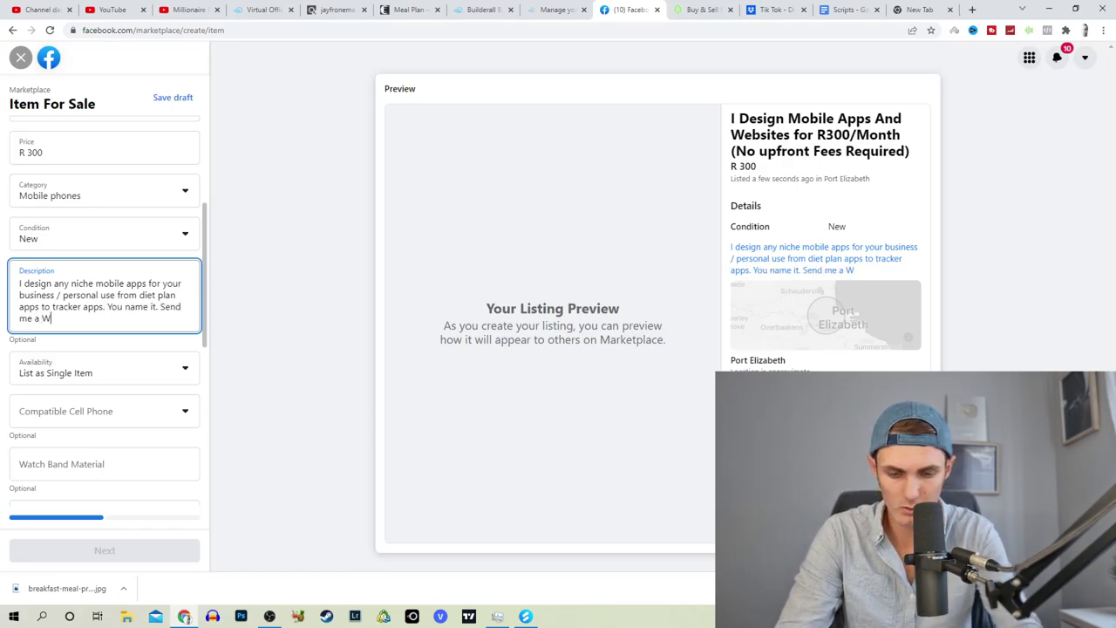
Step: Add 'mobile app' as a product tag on the Marketplace listing
scroll(105, 322, down, 2)
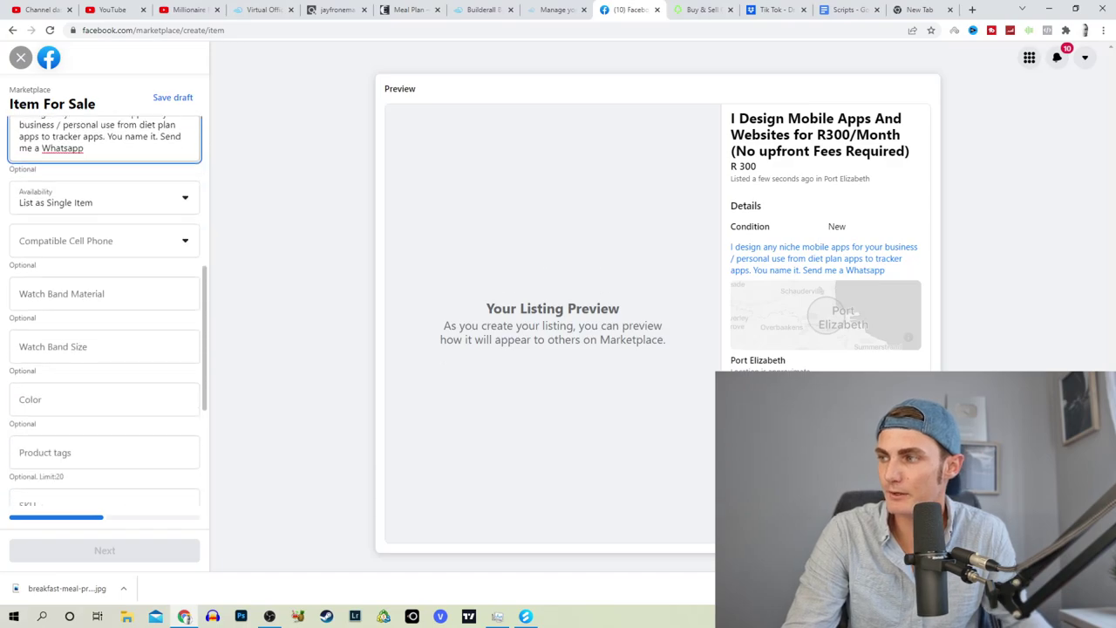
click(100, 454)
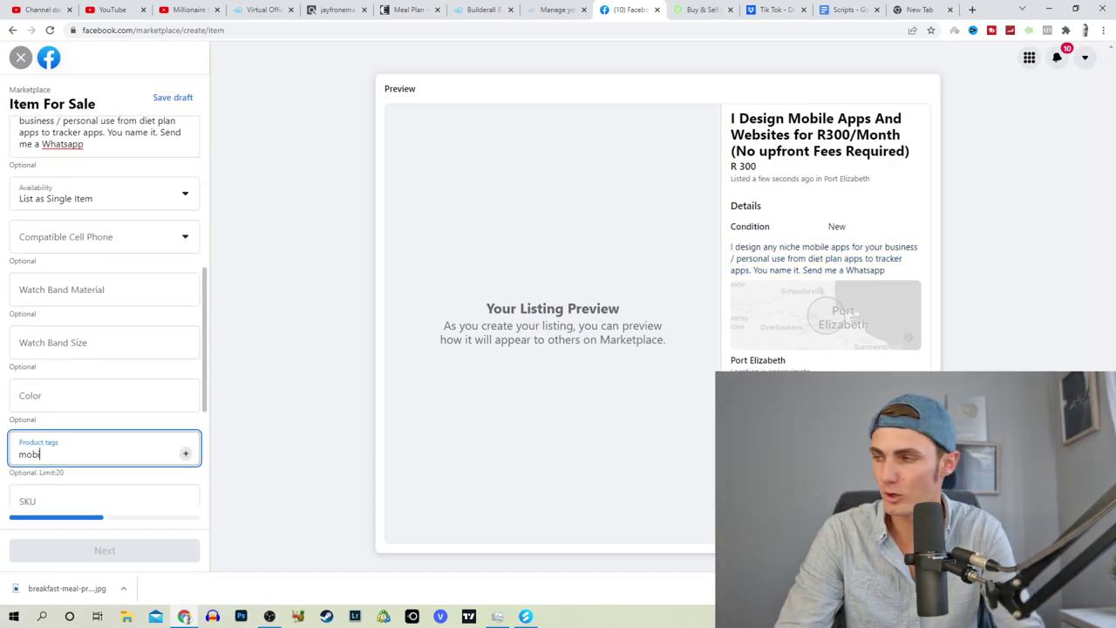
text(mobile app)
key(Return)
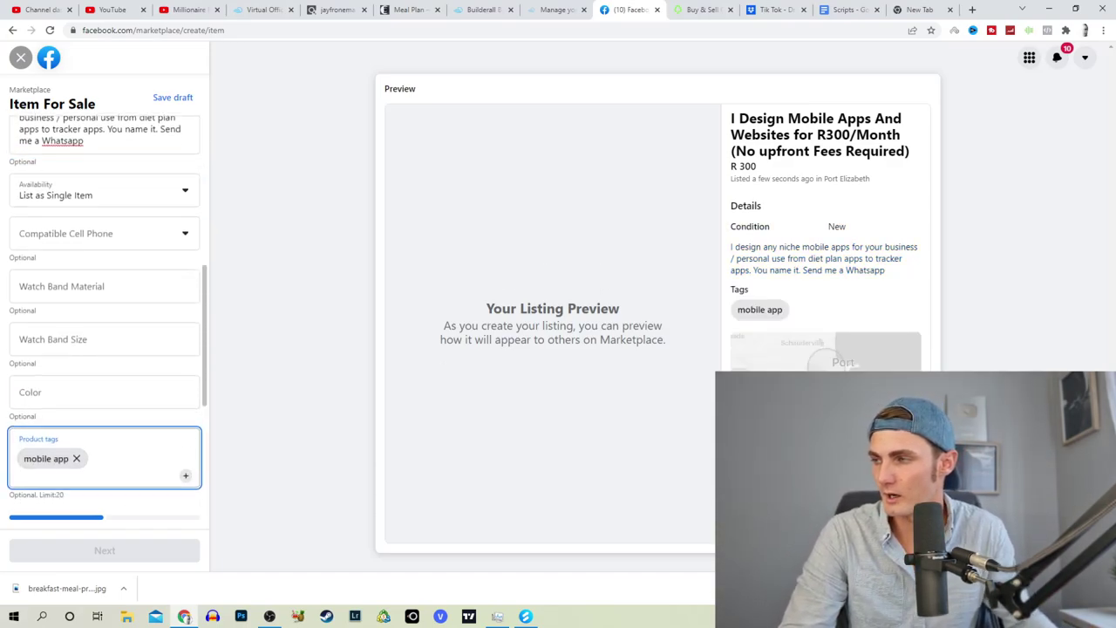
scroll(26, 395, down, 3)
scroll(35, 384, down, 1)
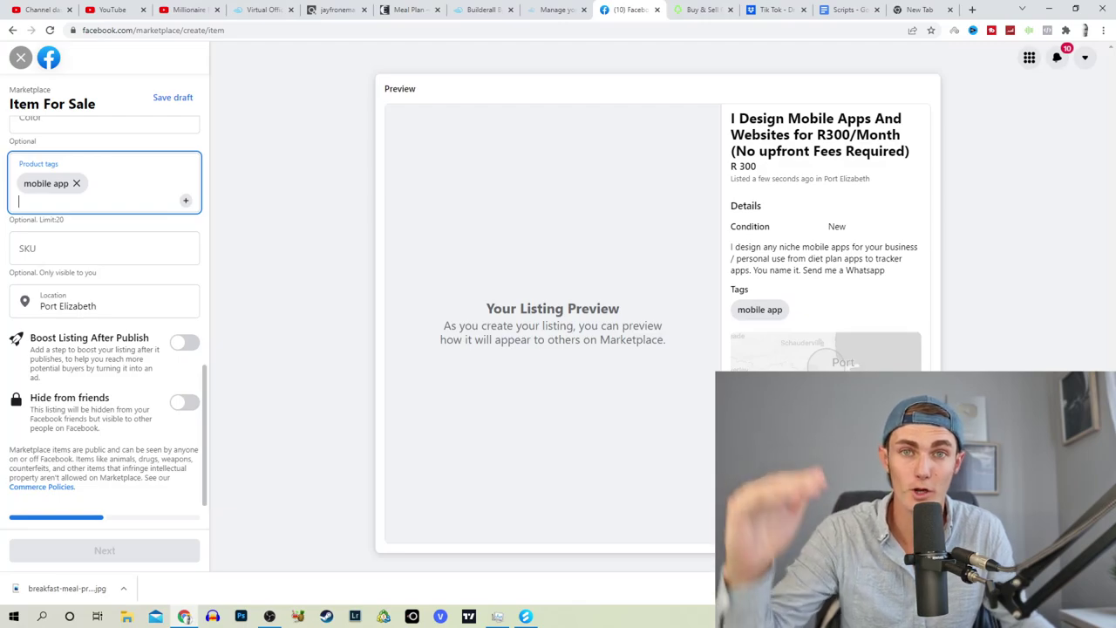
Step: Glance at the app builder page, return to the listing draft, then go to Gumtree
scroll(161, 318, up, 10)
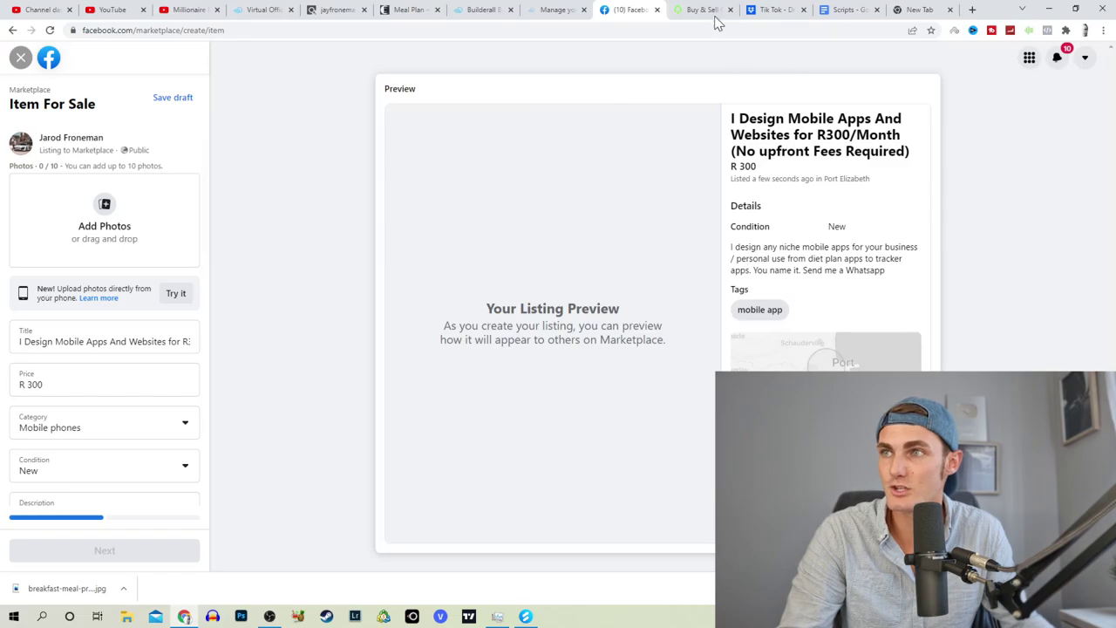
click(539, 8)
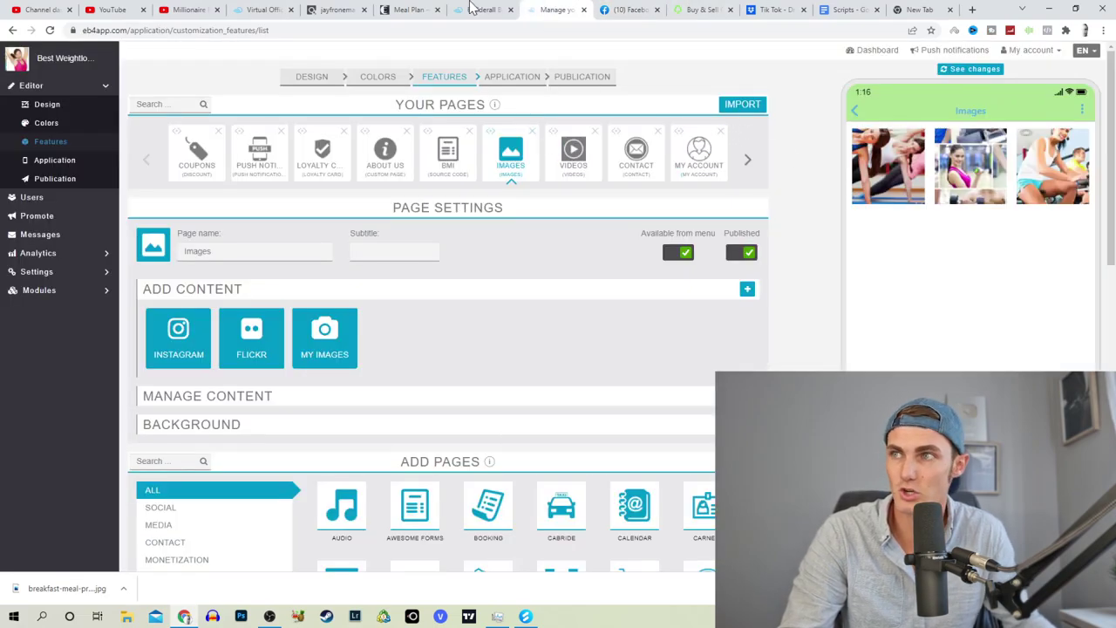
click(610, 9)
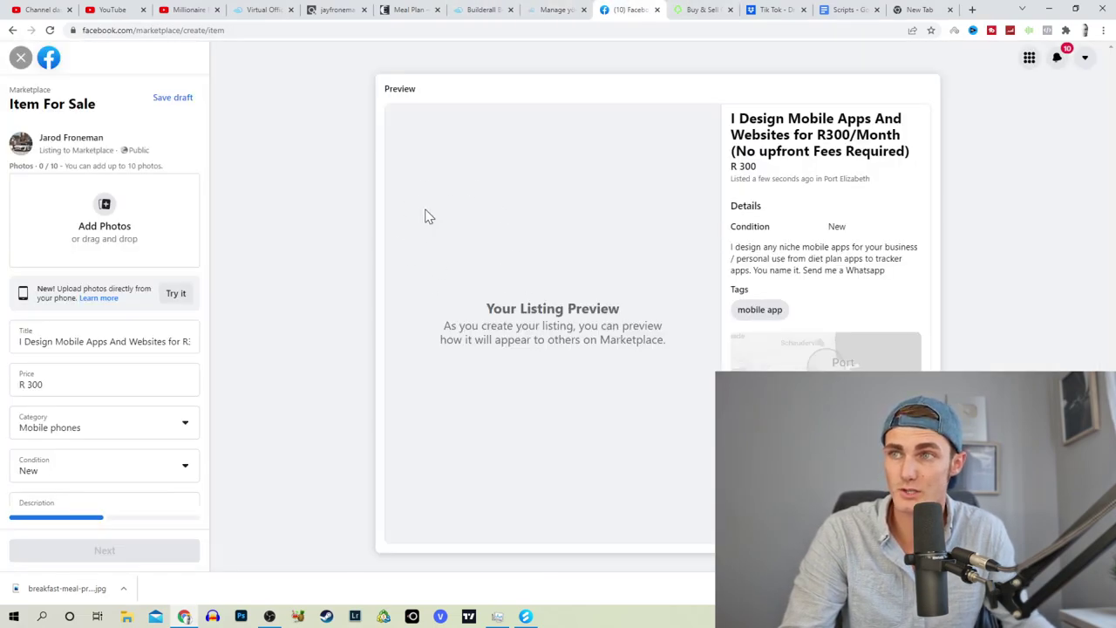
scroll(105, 436, down, 5)
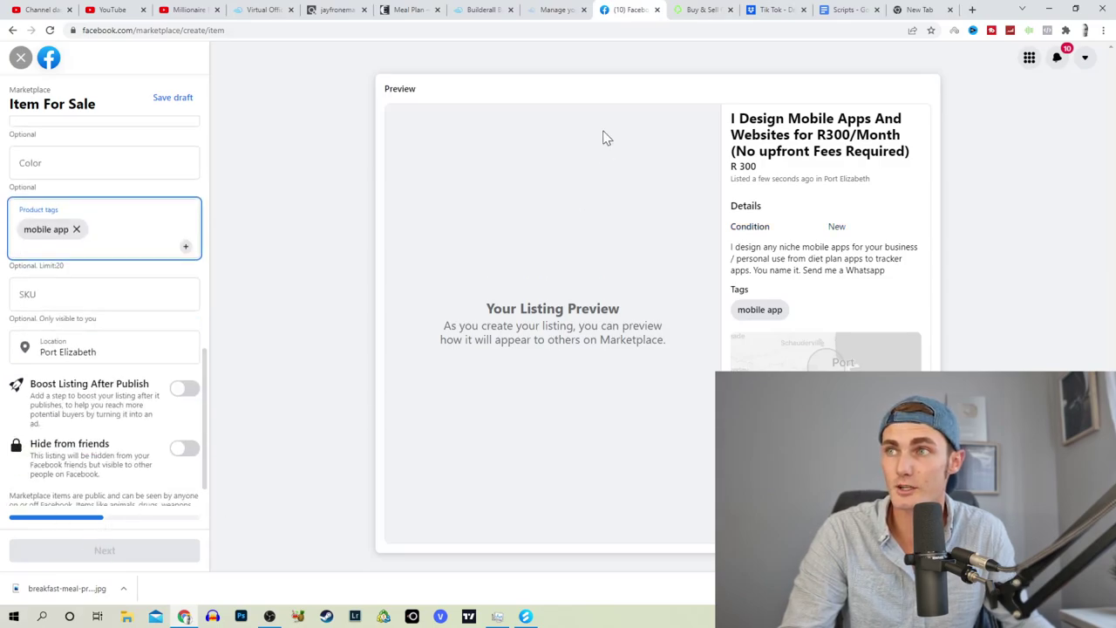
click(685, 11)
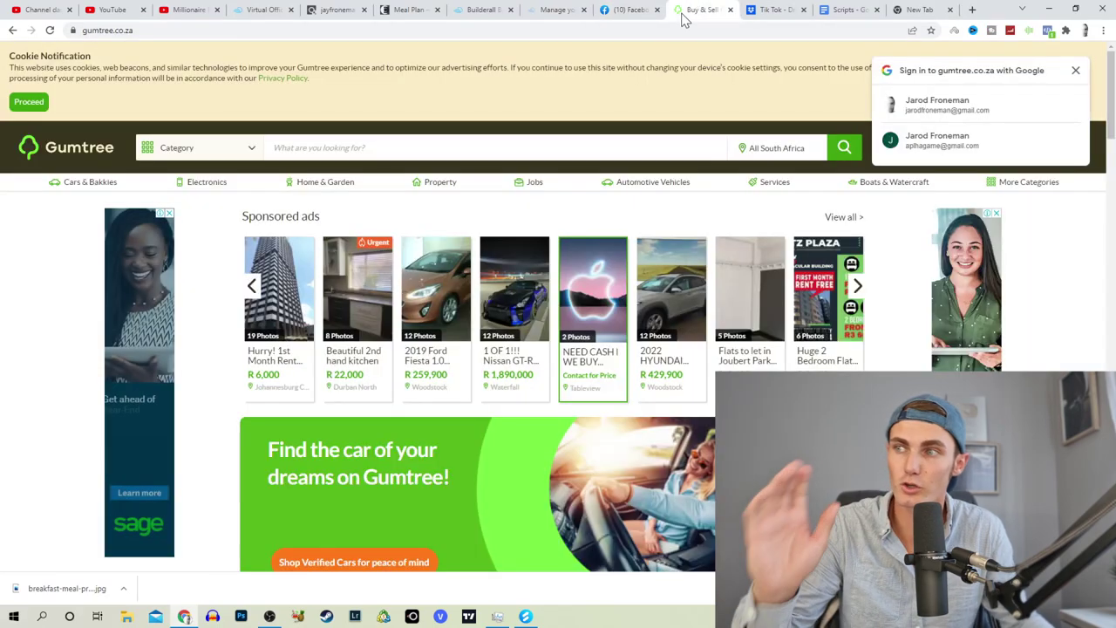
Step: Dismiss the Google sign-in prompt and start a free Gumtree ad under All Other Categories
click(1076, 72)
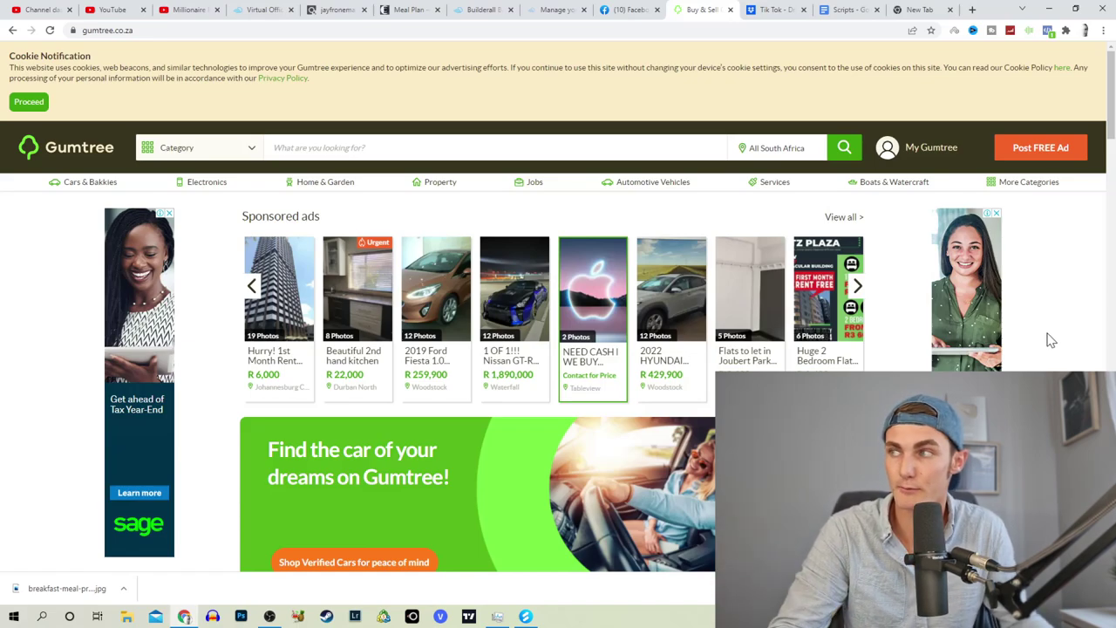
click(1031, 155)
click(716, 250)
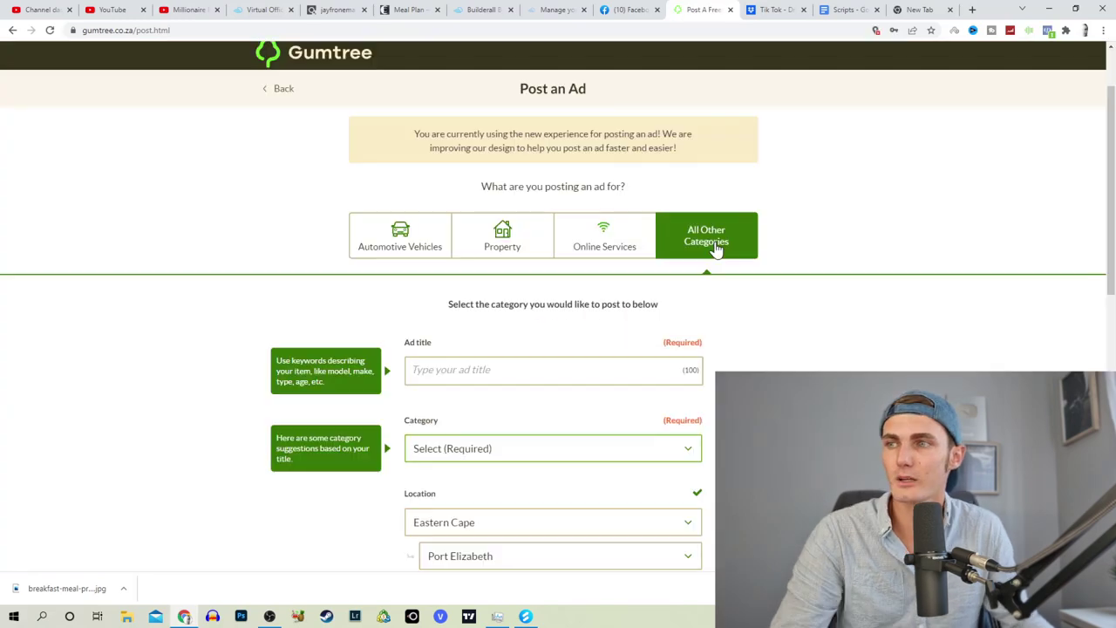
Step: Set the ad category to Electronics › Cell Phones & Accessories › Cell Phones
scroll(471, 397, down, 2)
click(459, 392)
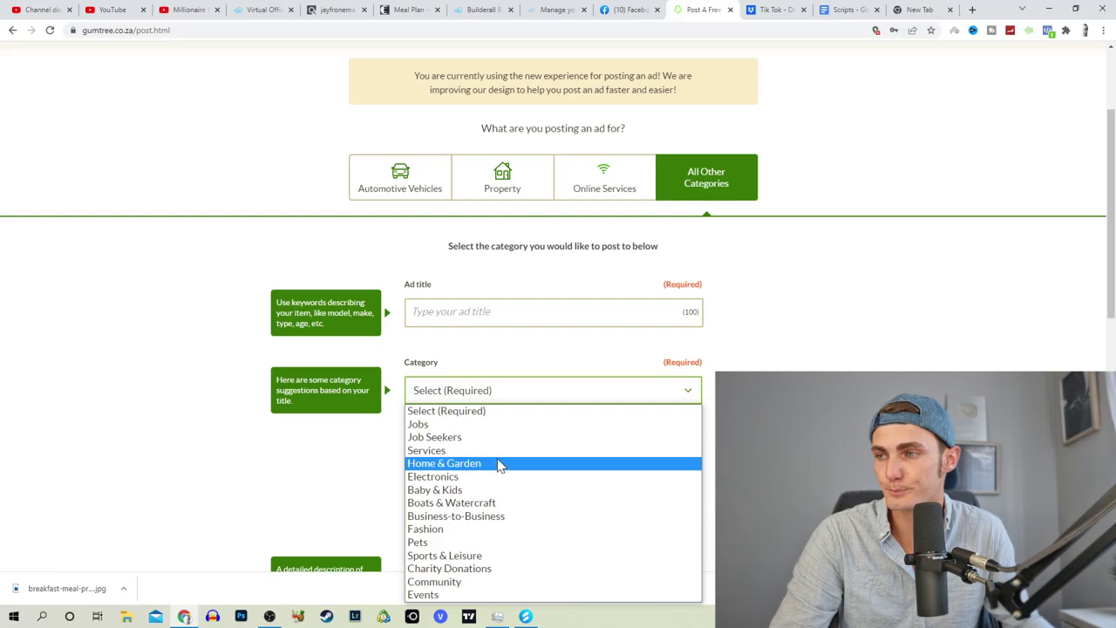
click(481, 515)
click(491, 432)
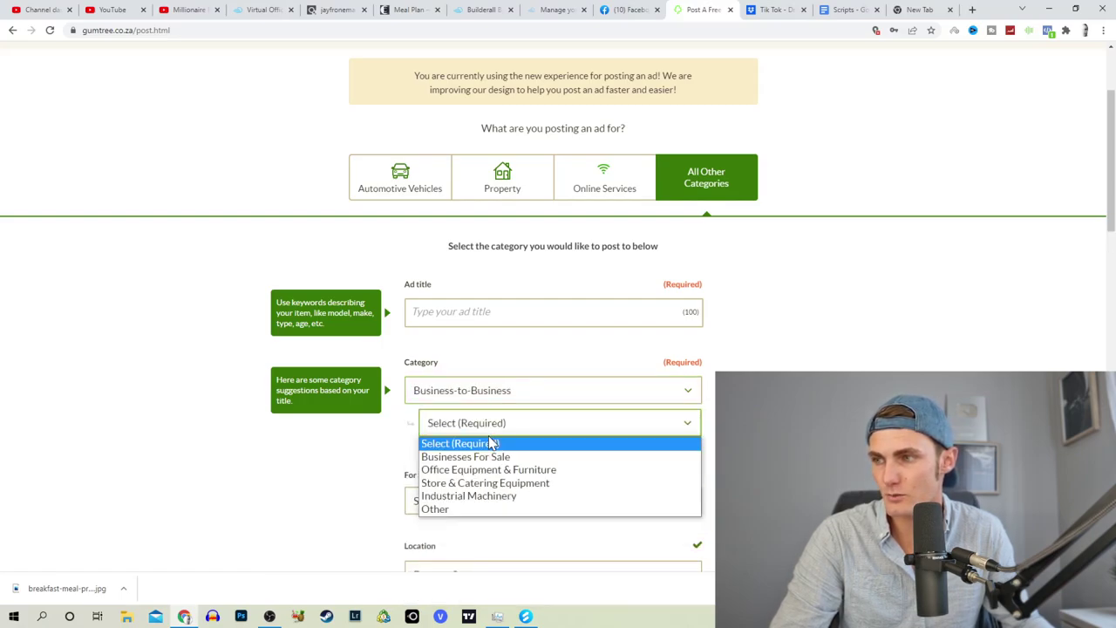
click(459, 394)
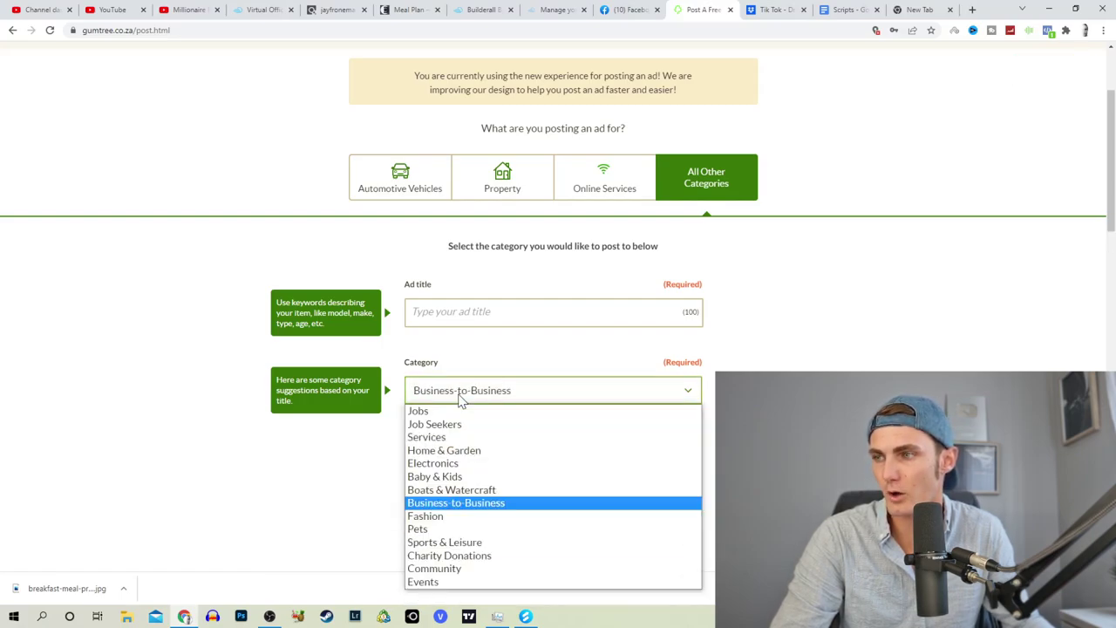
click(449, 462)
click(449, 424)
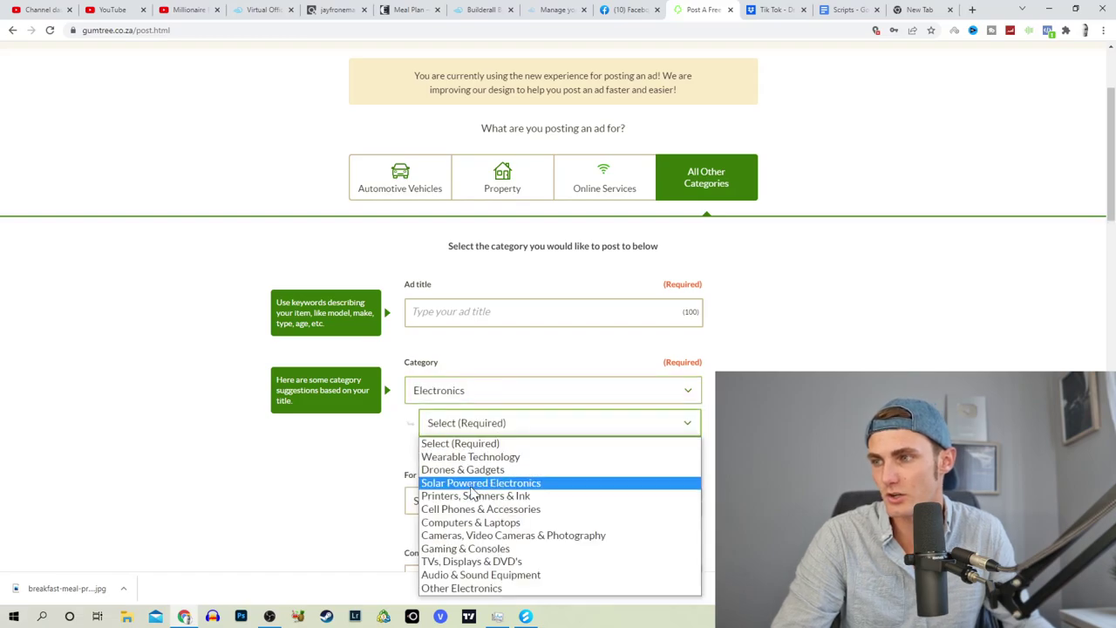
click(575, 509)
scroll(619, 444, down, 1)
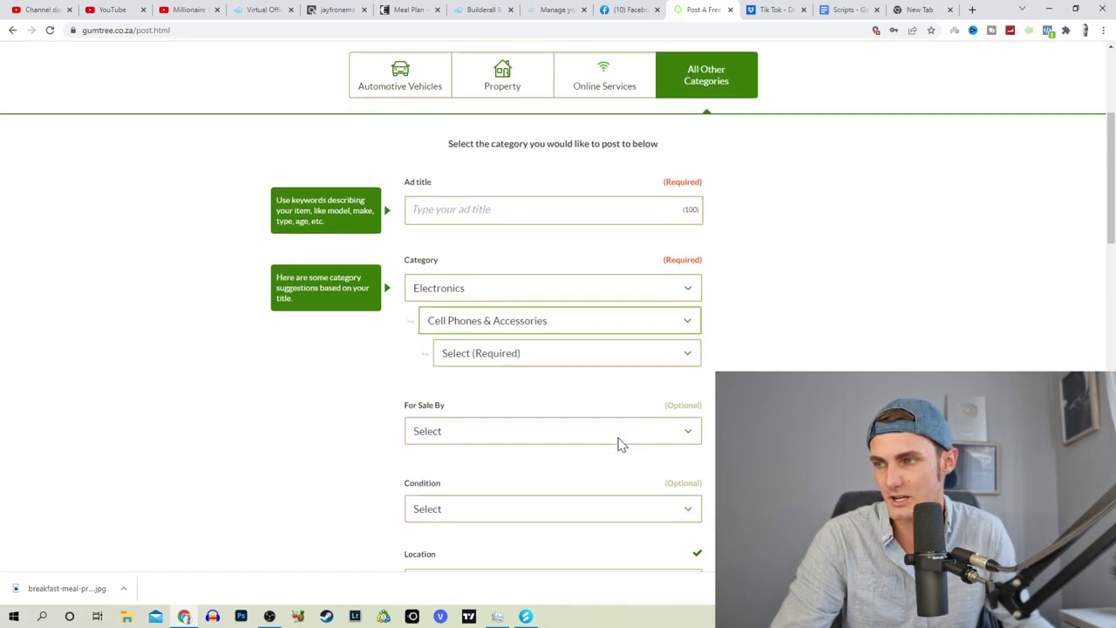
scroll(619, 444, down, 1)
click(480, 291)
click(466, 315)
Step: Review the brand, seller type and colour options without selecting any
click(478, 326)
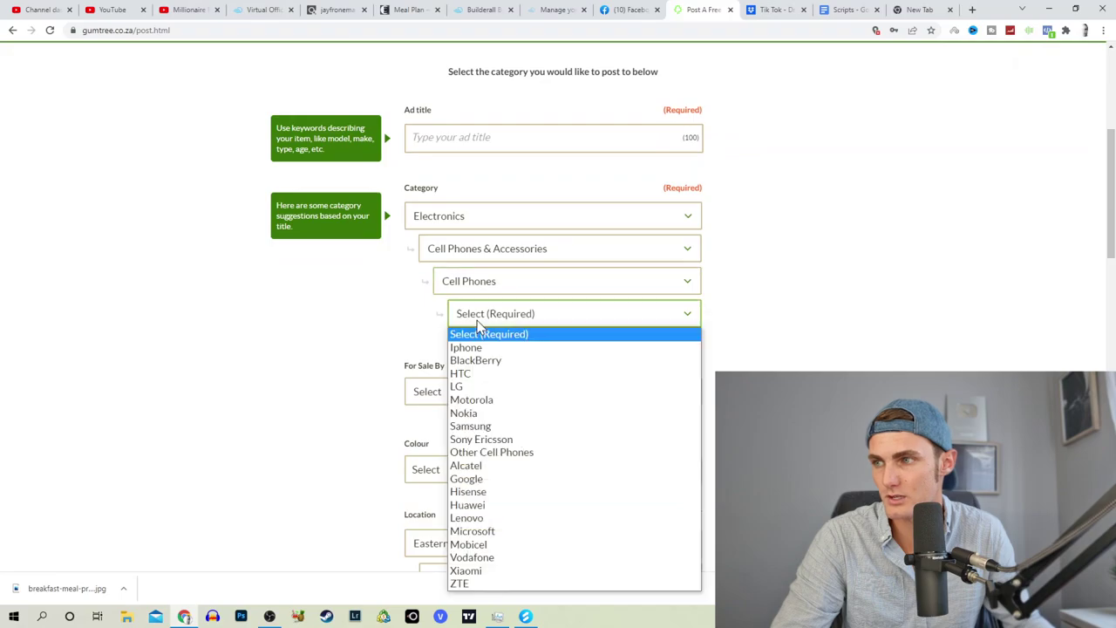
click(478, 322)
scroll(473, 306, down, 1)
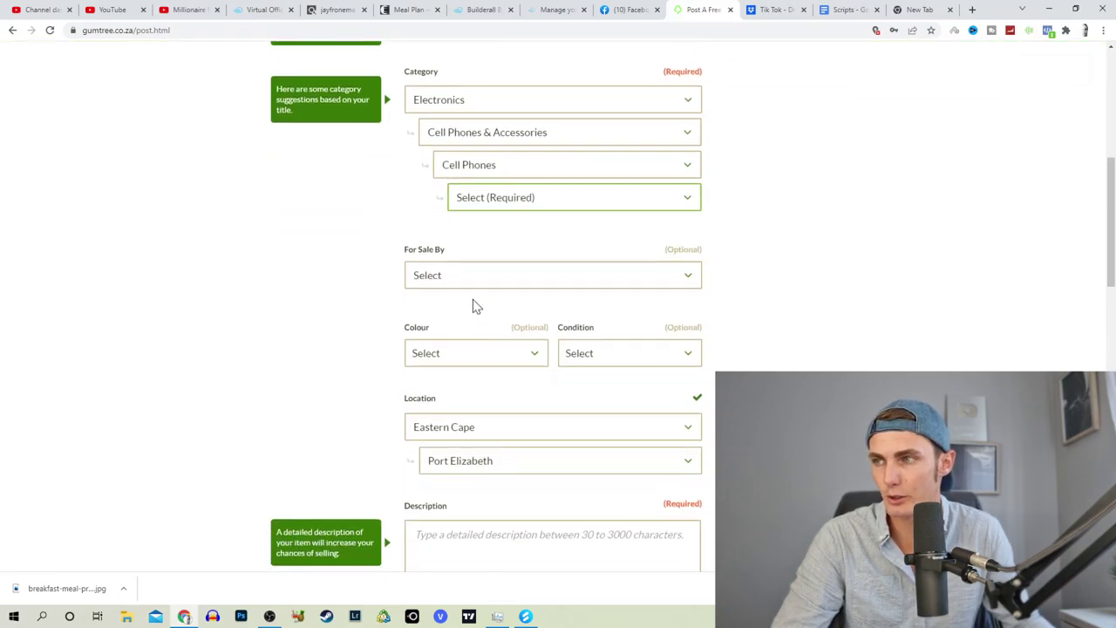
click(468, 279)
click(518, 353)
click(895, 358)
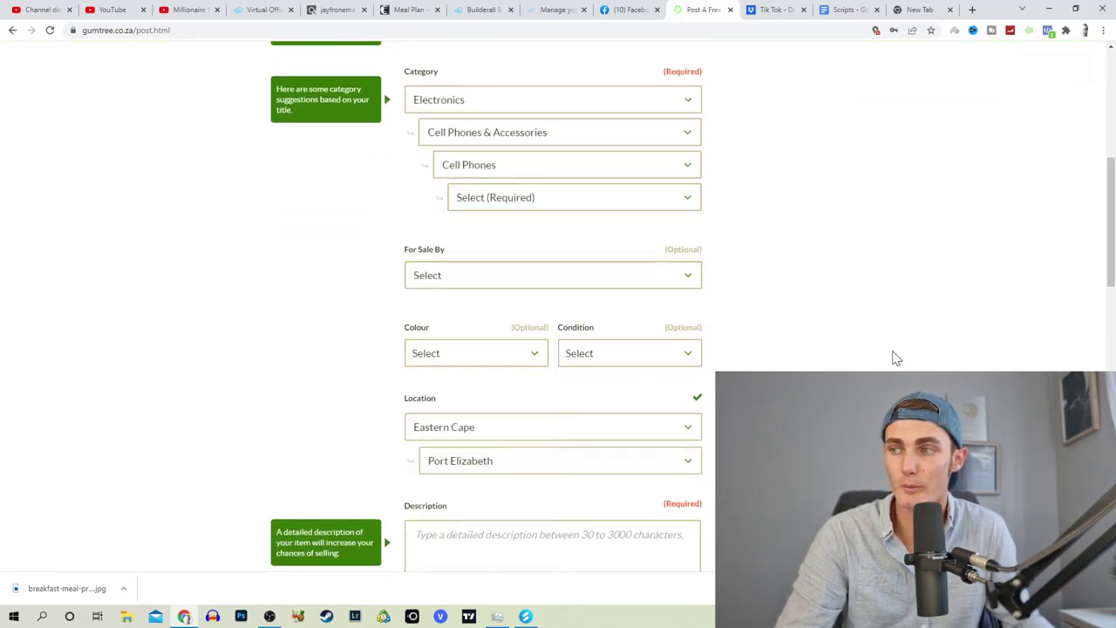
scroll(627, 393, down, 2)
scroll(563, 331, down, 2)
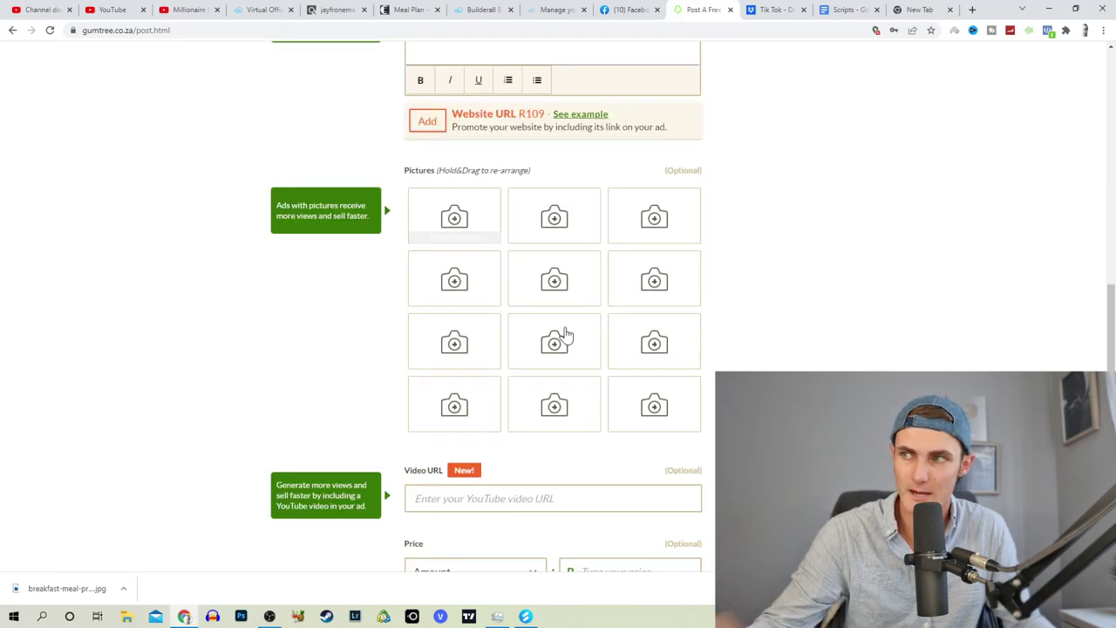